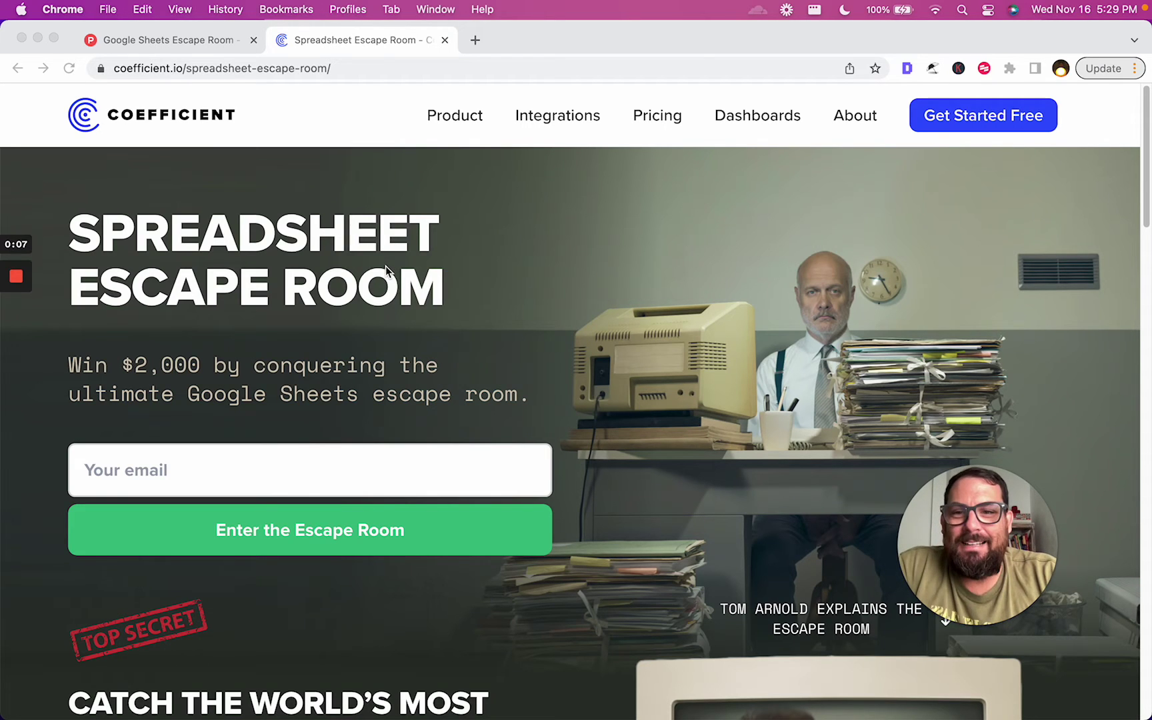
Bring Chrome forward and show the Product Hunt listing for Google Sheets Escape Room (#2, 191 upvotes)
{"action": "left_click", "coordinate": [151, 410]}
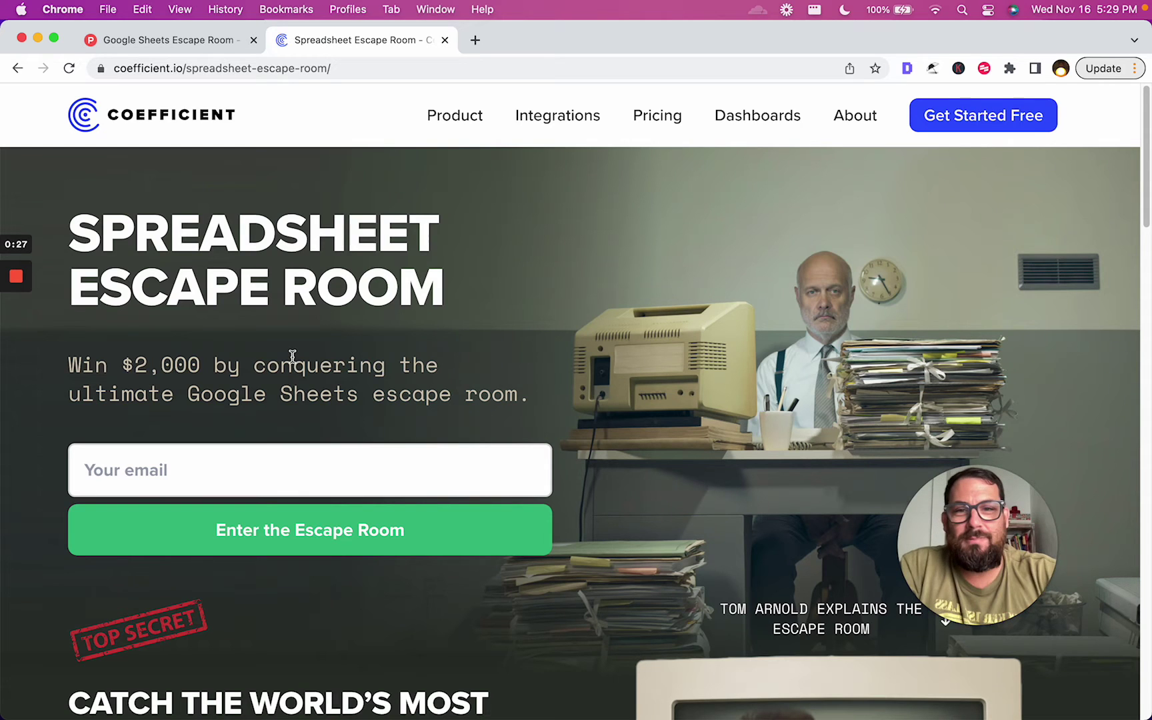
{"action": "left_click", "coordinate": [181, 42]}
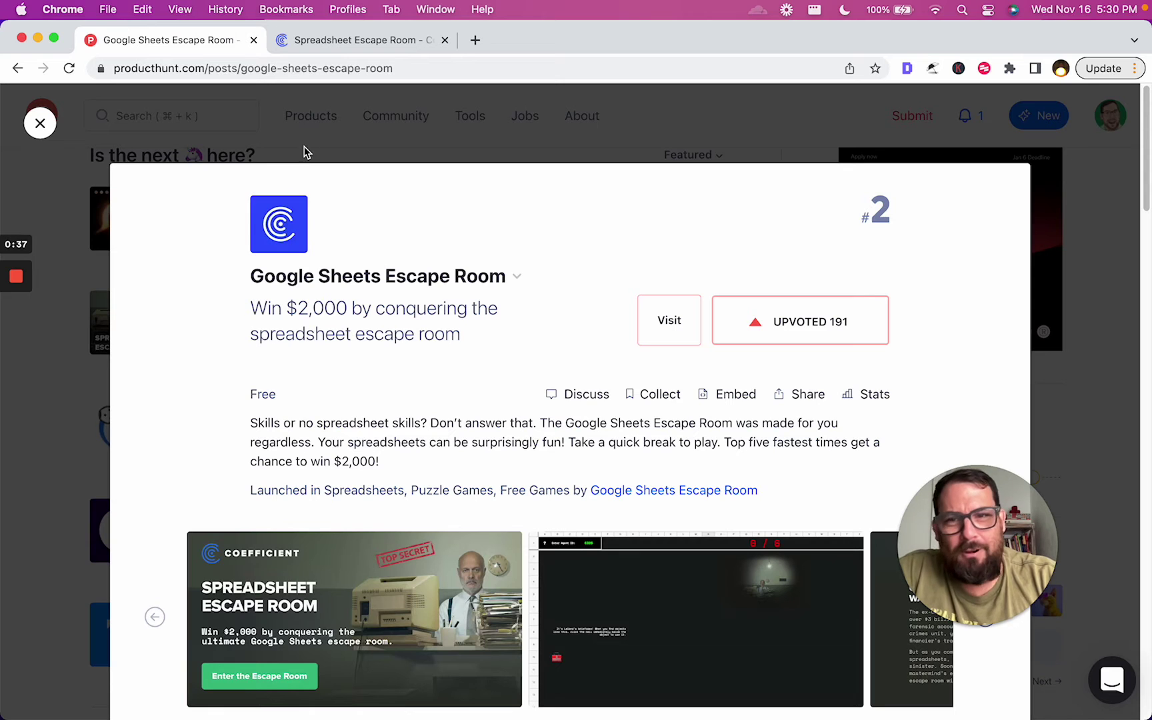
Return to Coefficient's Spreadsheet Escape Room page advertising the $2,000 prize
{"action": "left_click", "coordinate": [308, 40]}
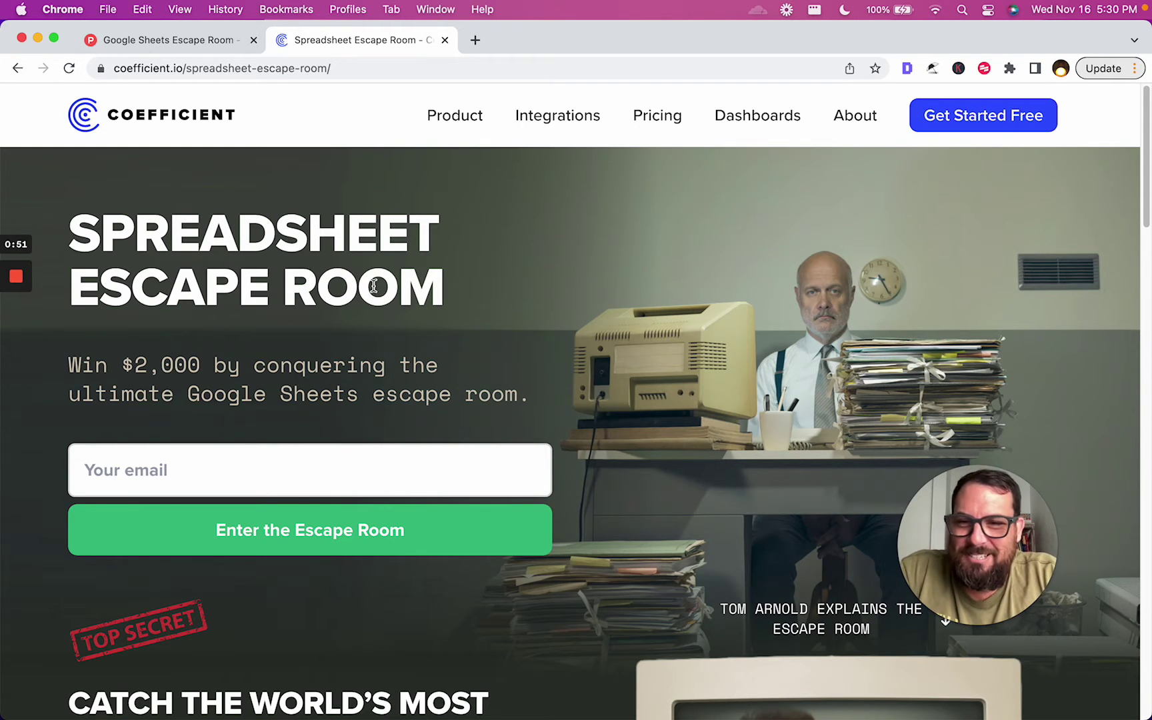
Enter your email address, fixing a typo, and submit it to enter the escape room
{"action": "left_click", "coordinate": [187, 453]}
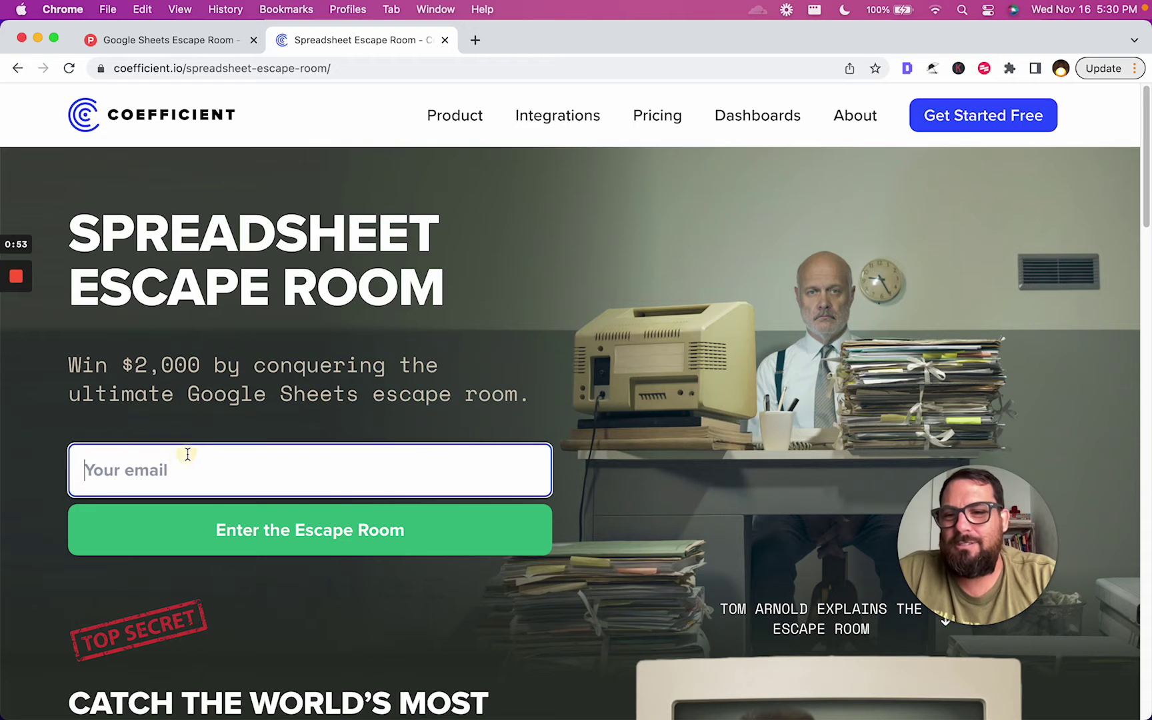
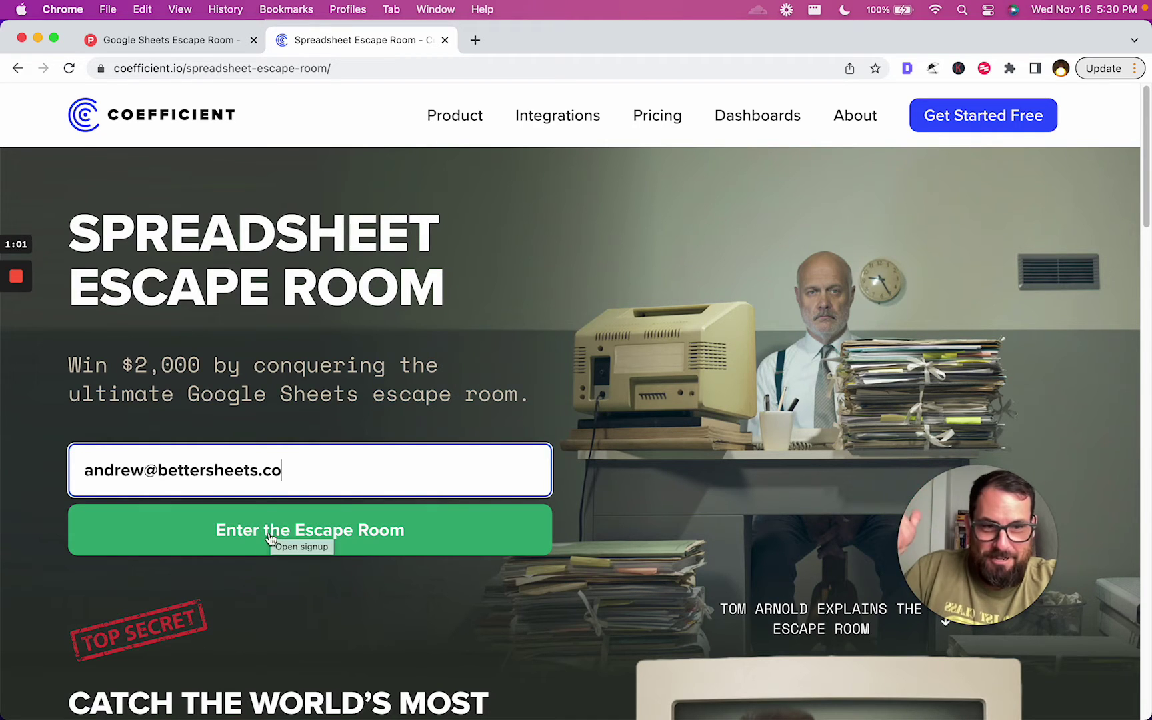
{"action": "left_click", "coordinate": [305, 527]}
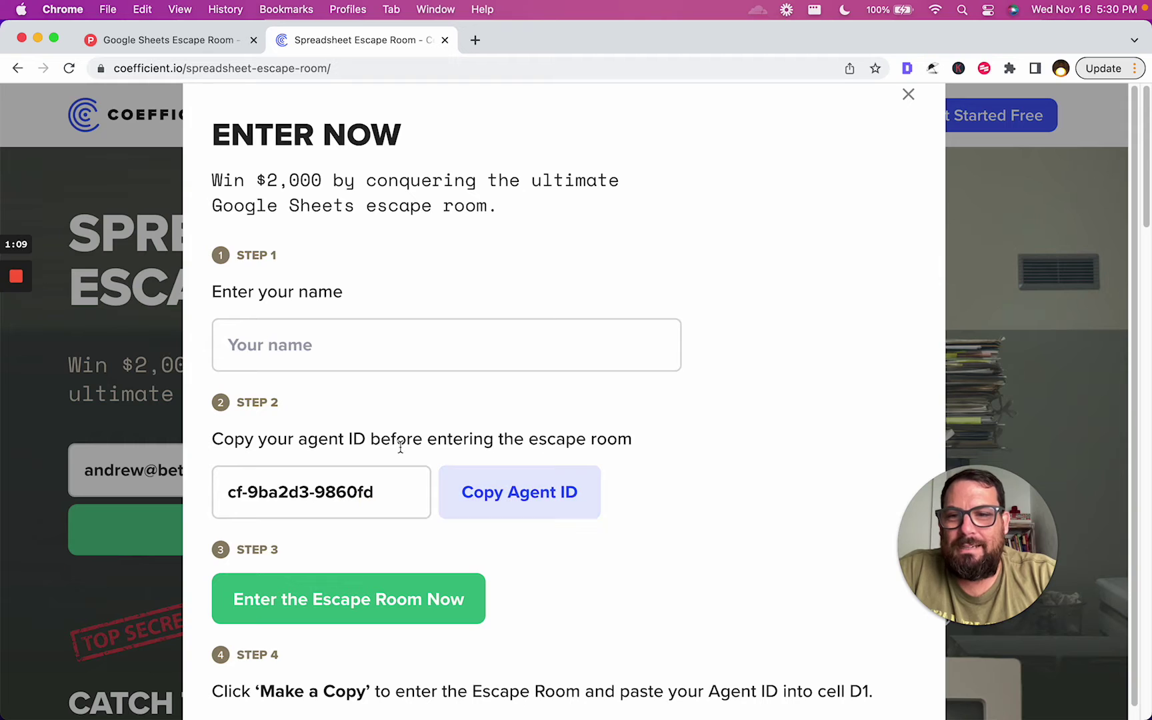
Fill in your first name, copy the agent ID, and launch the escape room spreadsheet
{"action": "left_click", "coordinate": [280, 345]}
{"action": "type", "text": "Andrew"}
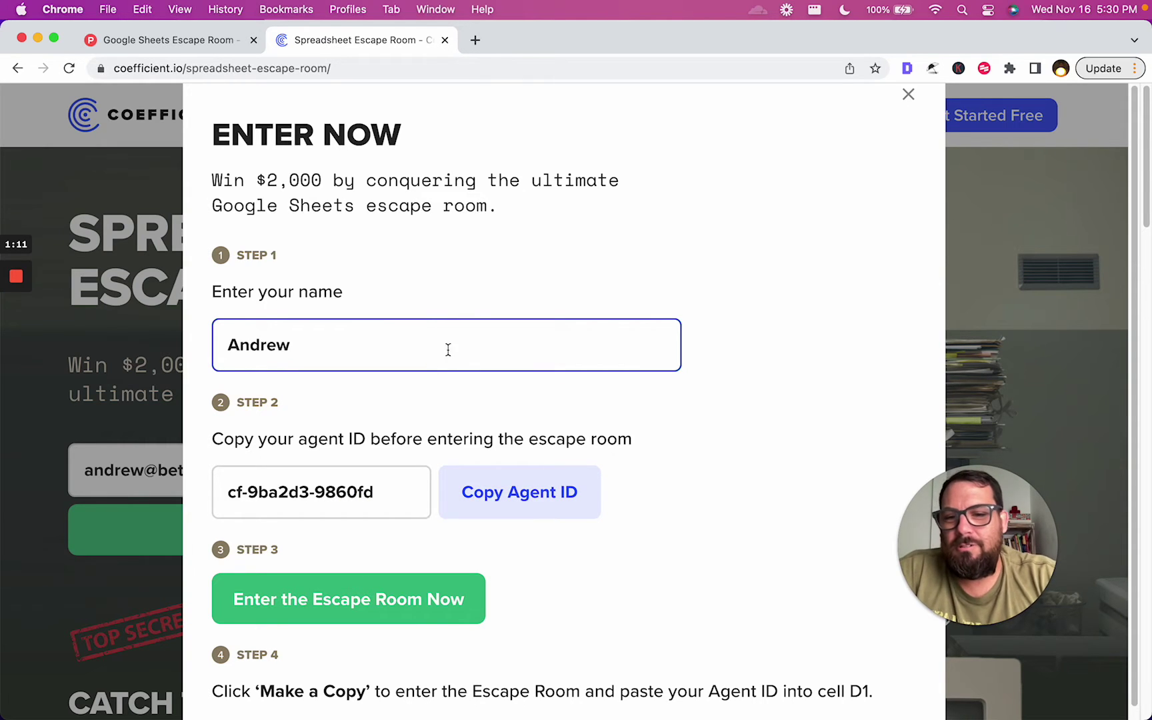
{"action": "left_click_drag", "start_coordinate": [413, 493], "coordinate": [195, 499]}
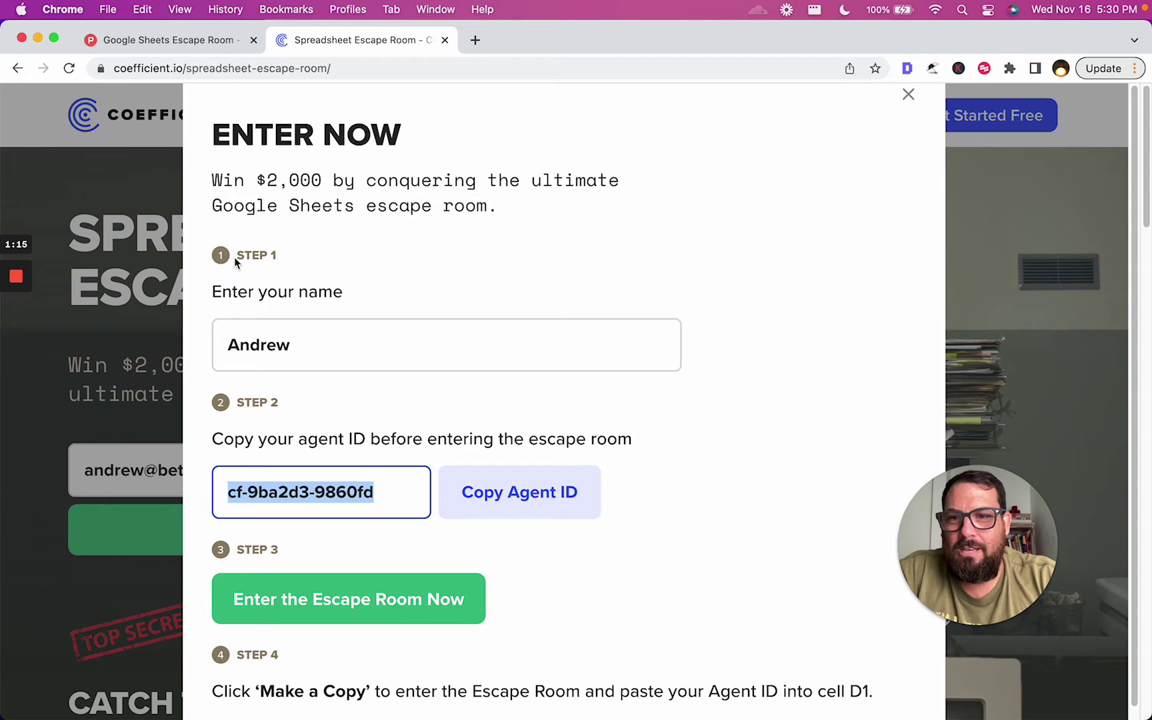
{"action": "left_click", "coordinate": [313, 290]}
{"action": "scroll", "coordinate": [326, 328], "scroll_direction": "down", "scroll_amount": 1}
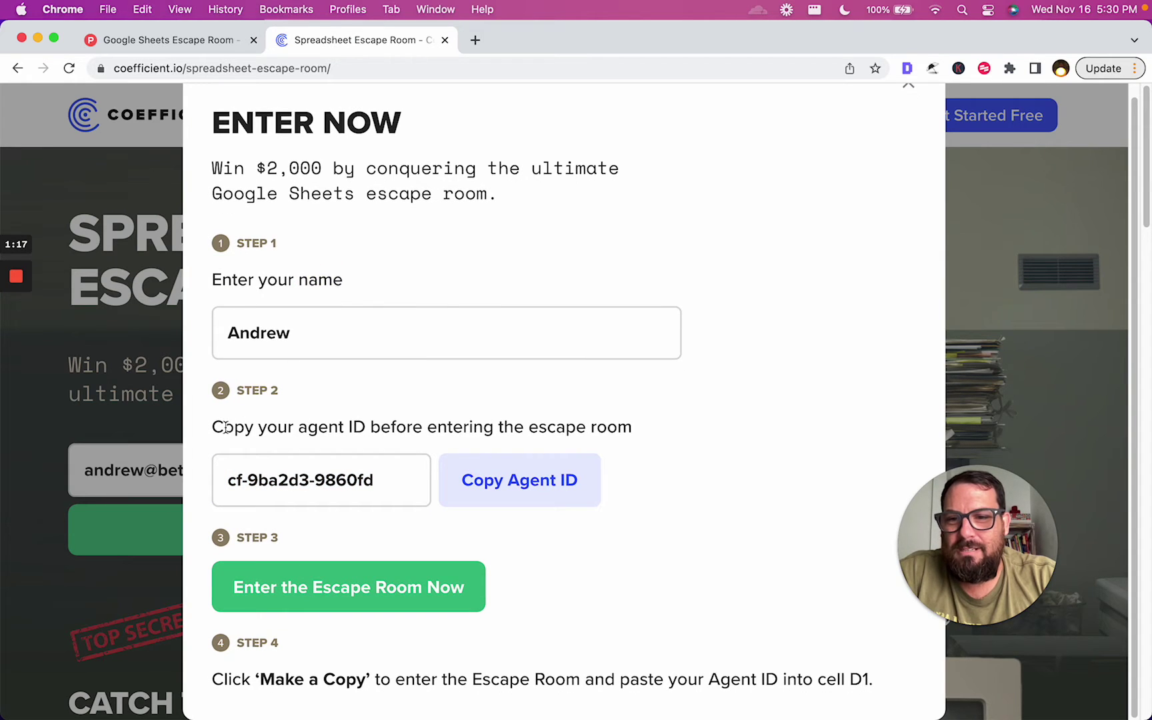
{"action": "left_click_drag", "start_coordinate": [213, 427], "coordinate": [586, 452]}
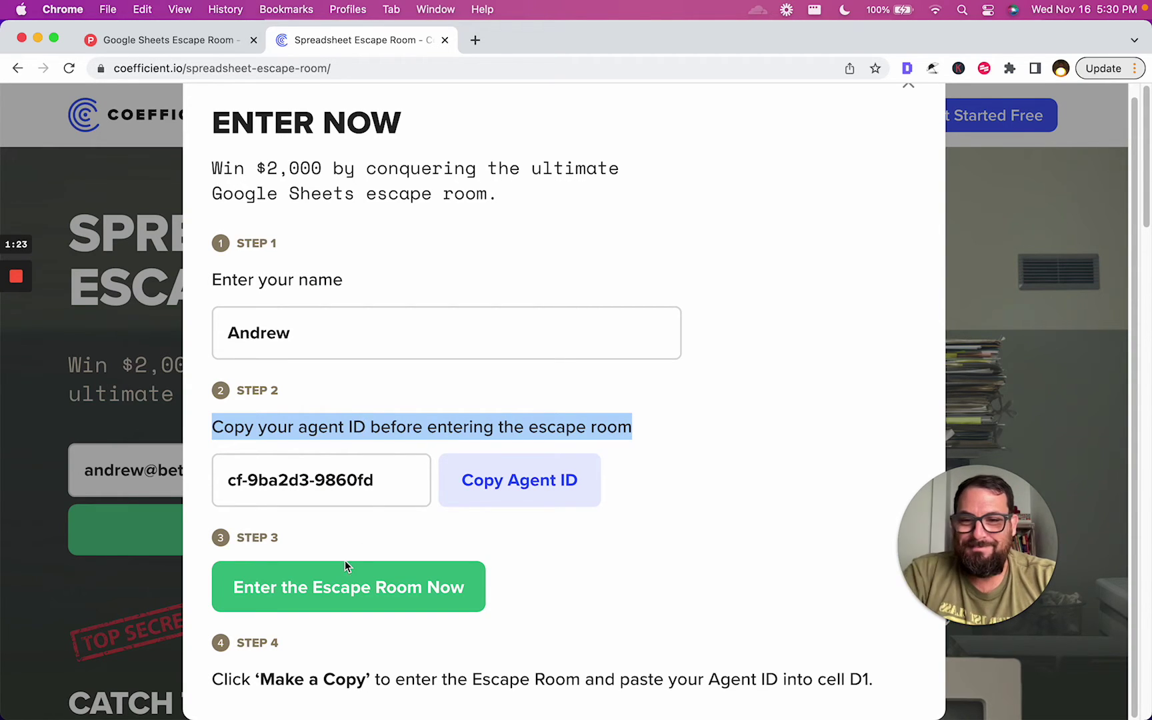
{"action": "scroll", "coordinate": [328, 600], "scroll_direction": "down", "scroll_amount": 5}
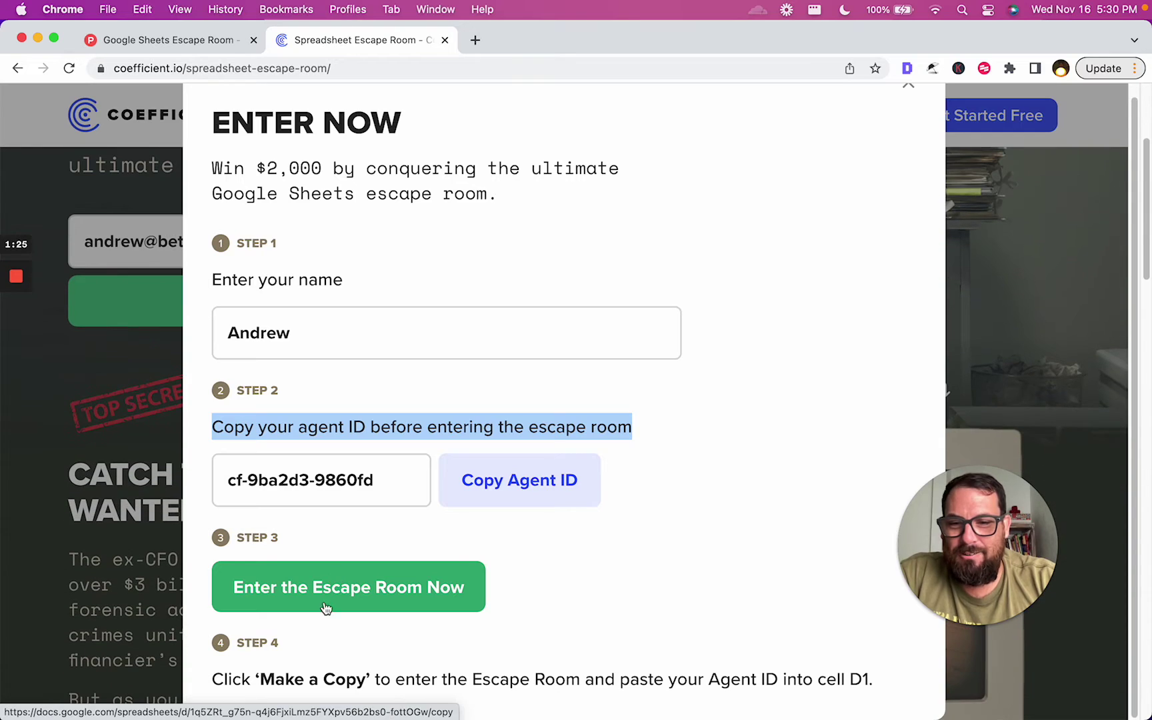
{"action": "left_click", "coordinate": [398, 592]}
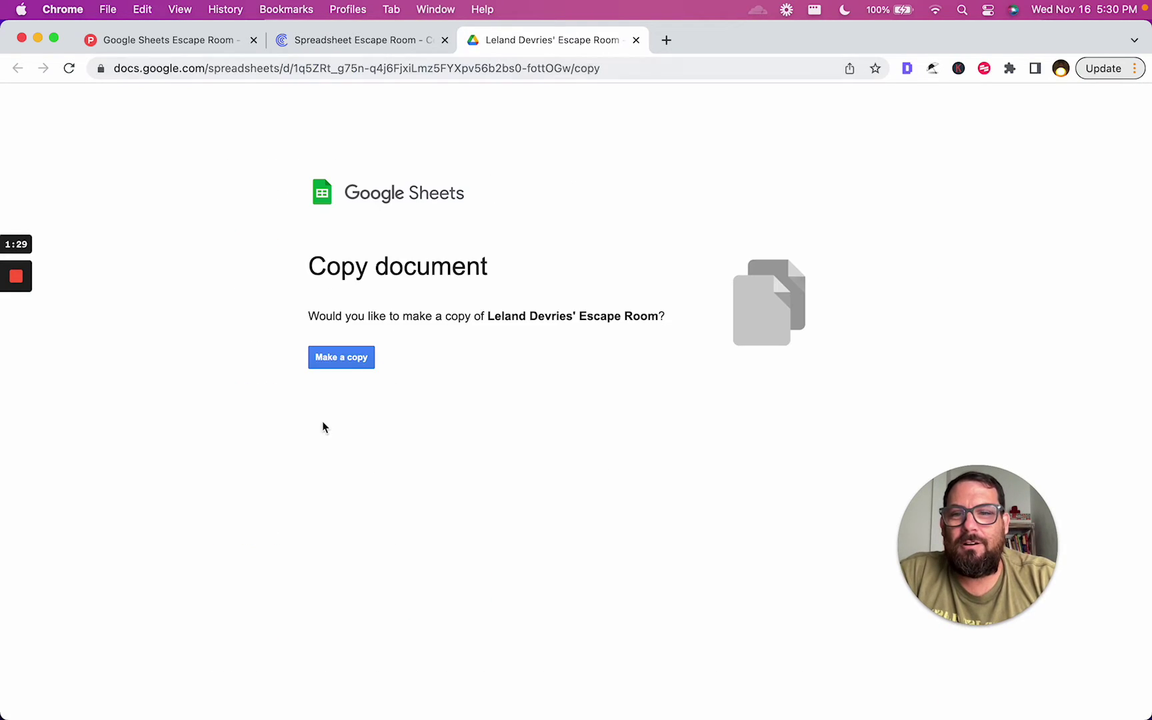
Make a personal copy of the spreadsheet, opening its Welcome sheet with a 0 / 7 counter
{"action": "left_click", "coordinate": [337, 358]}
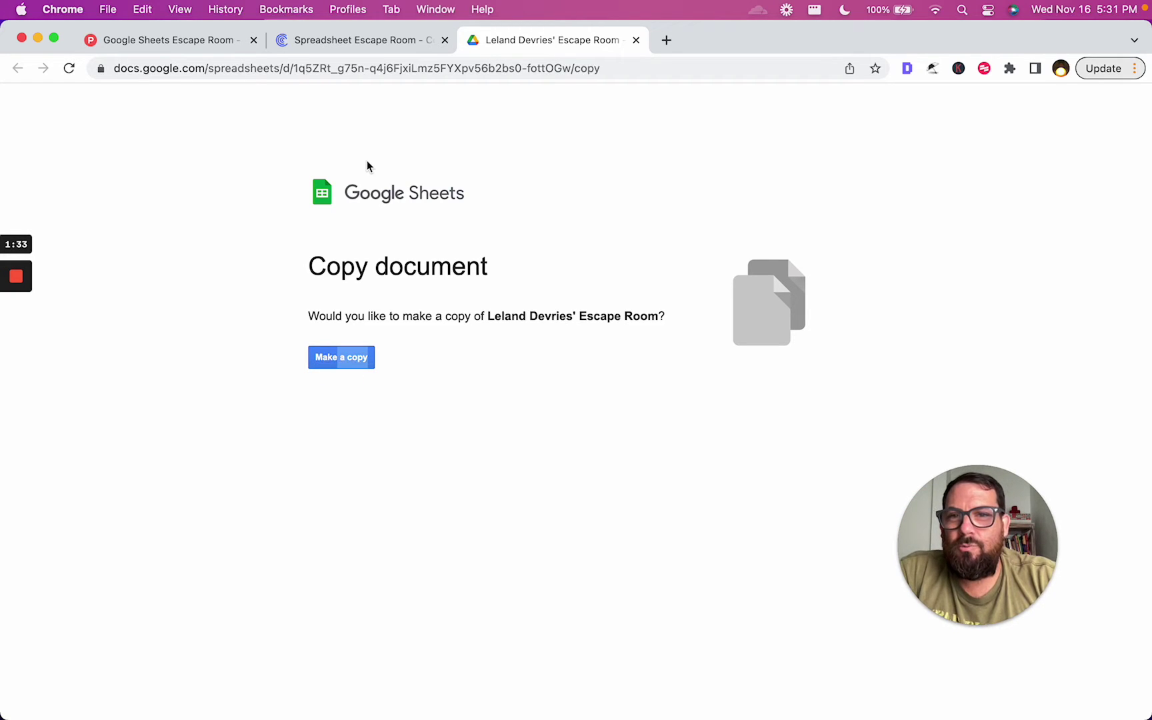
{"action": "mouse_move", "coordinate": [7, 330]}
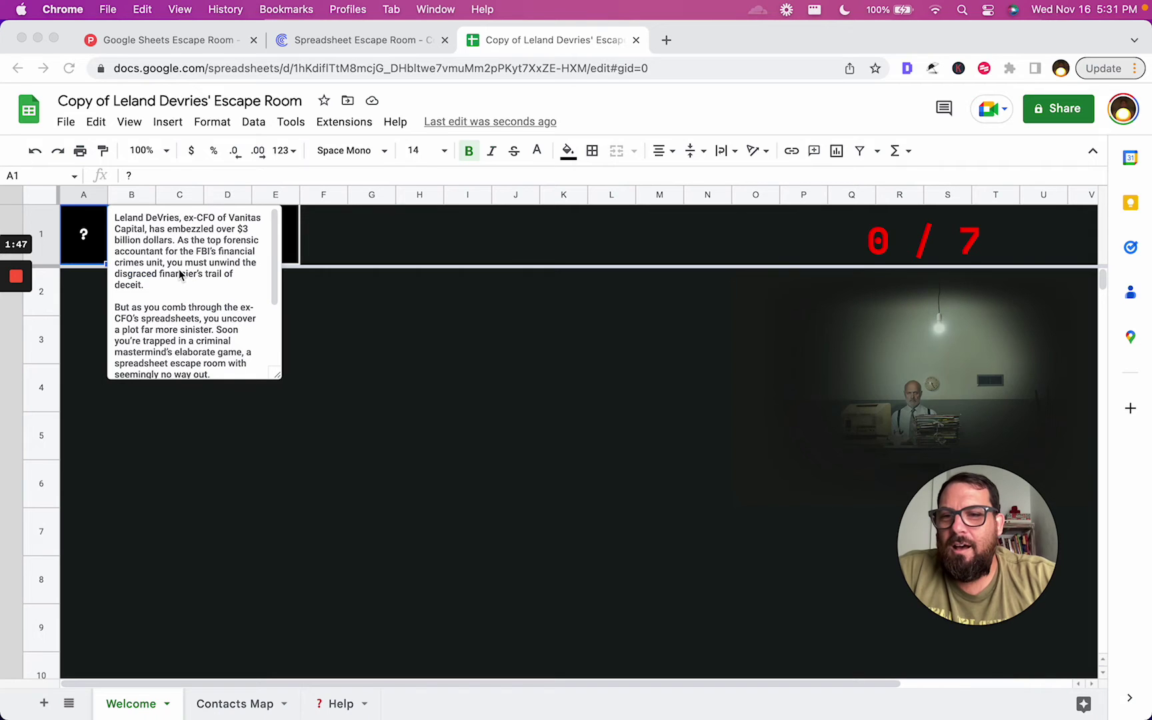
{"action": "scroll", "coordinate": [203, 259], "scroll_direction": "down", "scroll_amount": 1}
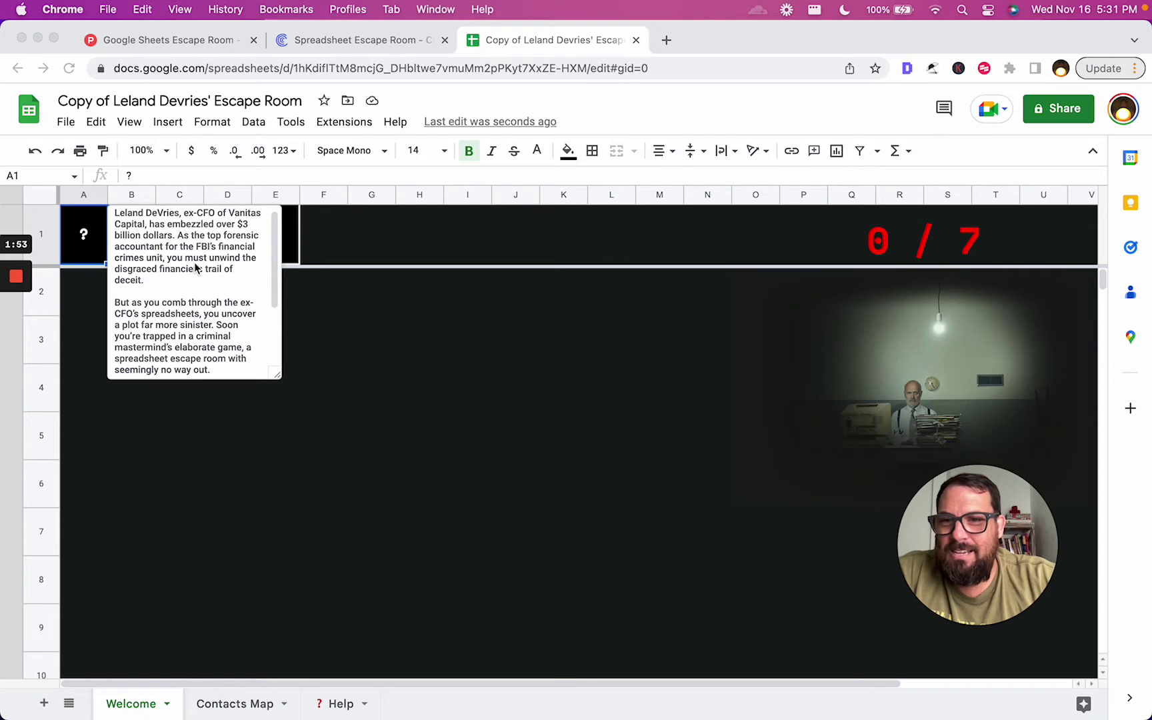
{"action": "scroll", "coordinate": [196, 268], "scroll_direction": "down", "scroll_amount": 2}
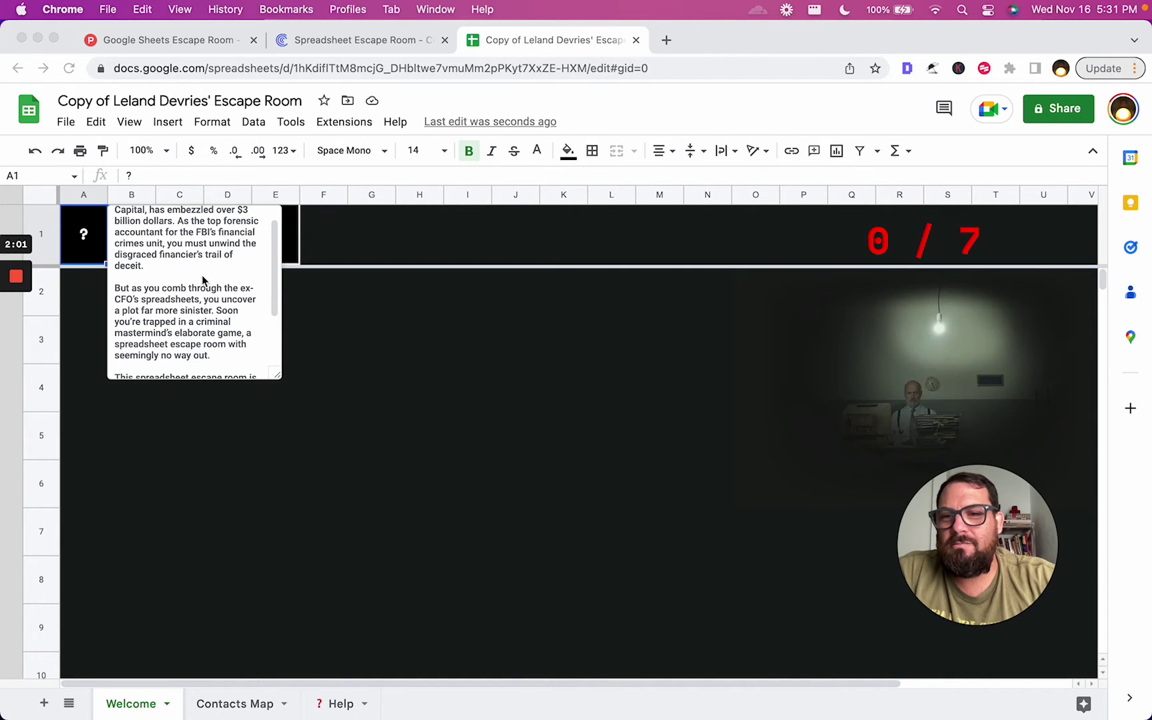
{"action": "scroll", "coordinate": [203, 280], "scroll_direction": "down", "scroll_amount": 2}
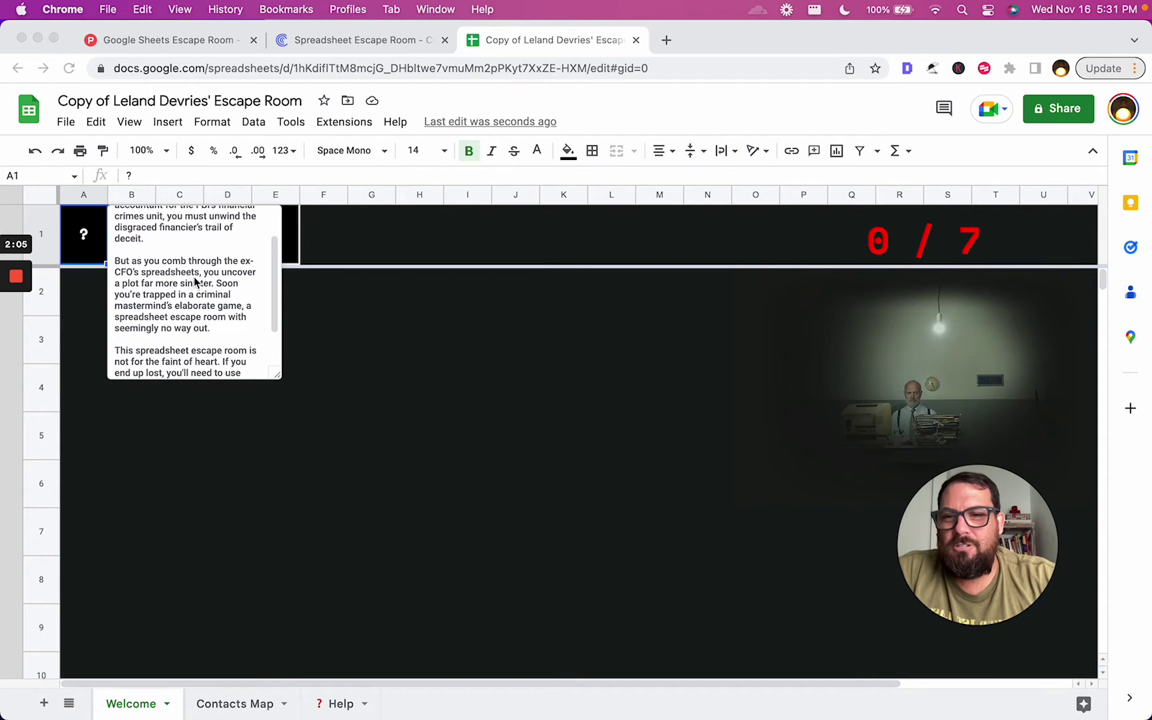
{"action": "scroll", "coordinate": [198, 287], "scroll_direction": "down", "scroll_amount": 2}
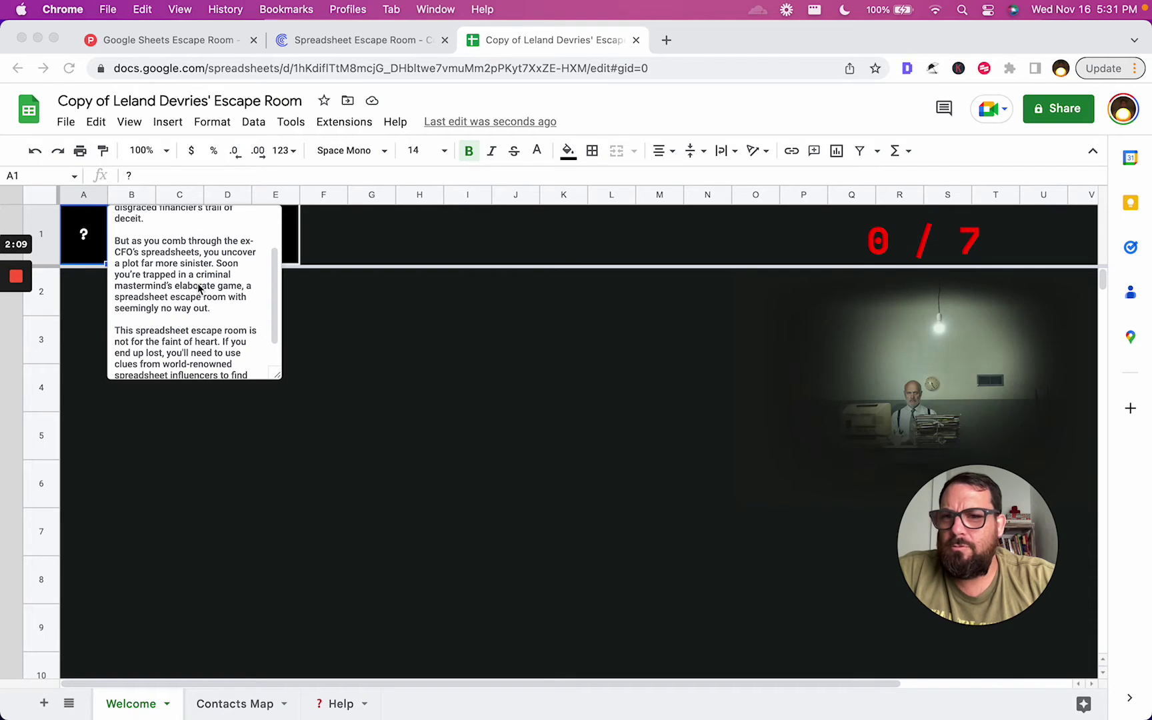
{"action": "scroll", "coordinate": [198, 288], "scroll_direction": "down", "scroll_amount": 2}
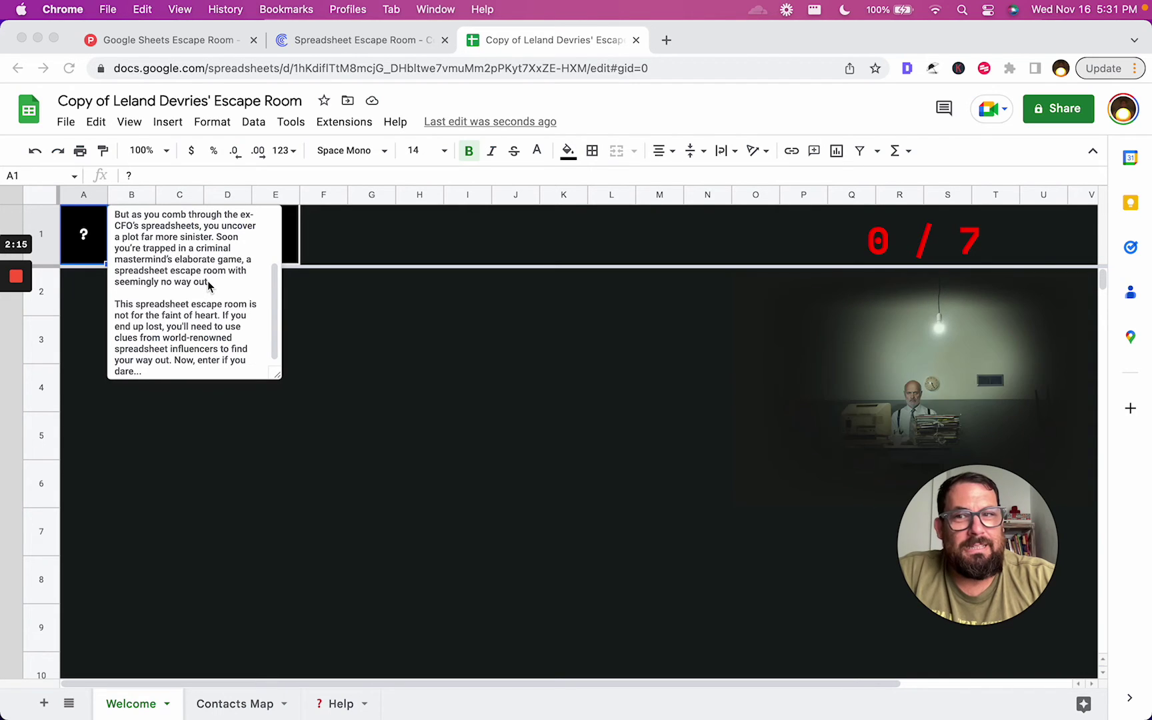
{"action": "scroll", "coordinate": [208, 292], "scroll_direction": "down", "scroll_amount": 1}
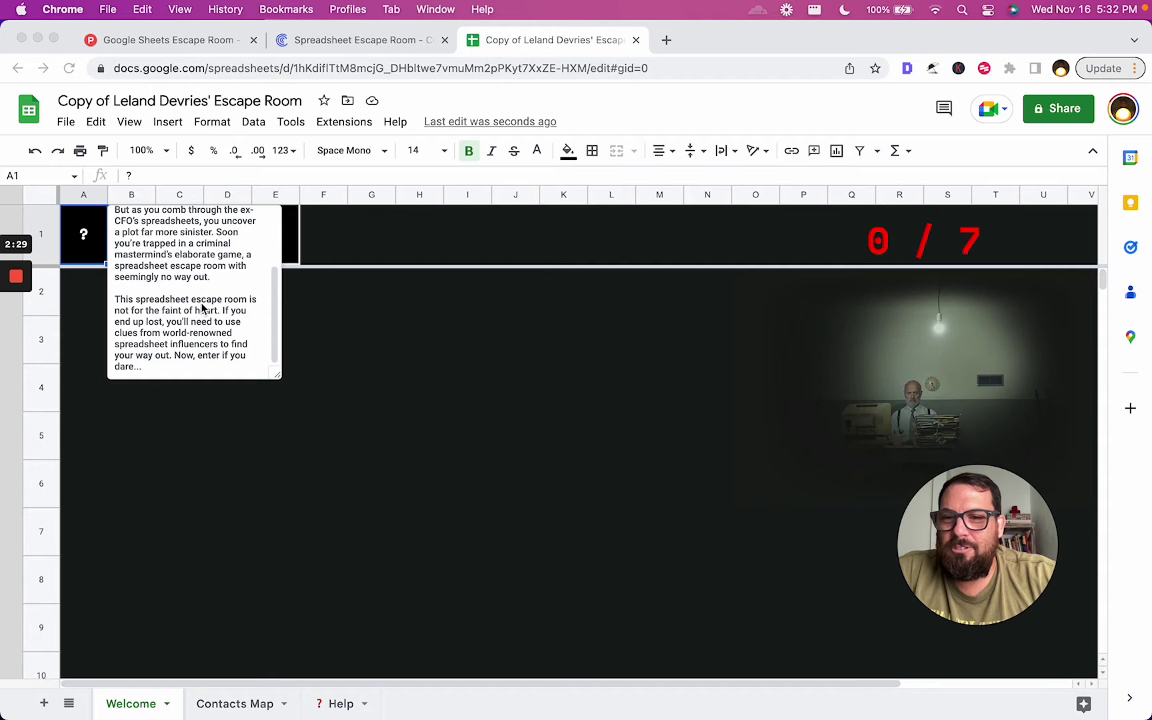
Close the story note and paste the agent ID into the Enter Agent ID cell
{"action": "left_click", "coordinate": [342, 304]}
{"action": "left_click", "coordinate": [468, 259]}
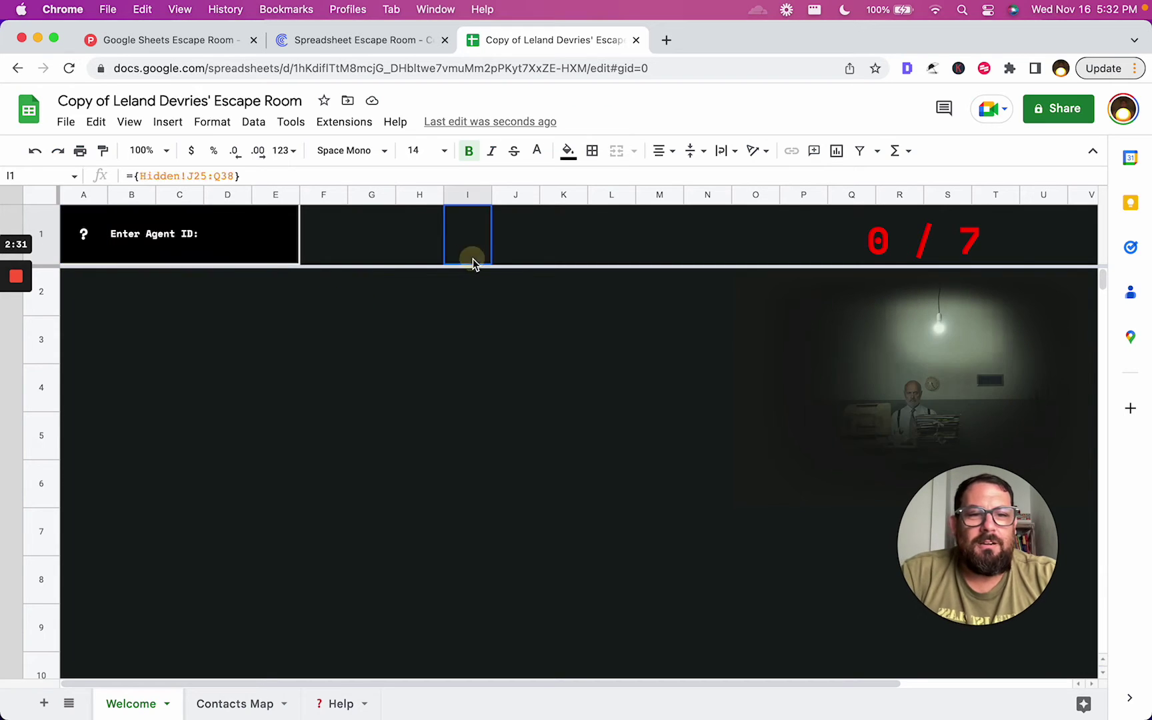
{"action": "left_click", "coordinate": [211, 236]}
{"action": "double_click", "coordinate": [244, 240]}
{"action": "type", "text": "cf-9ba2d3-9860fd"}
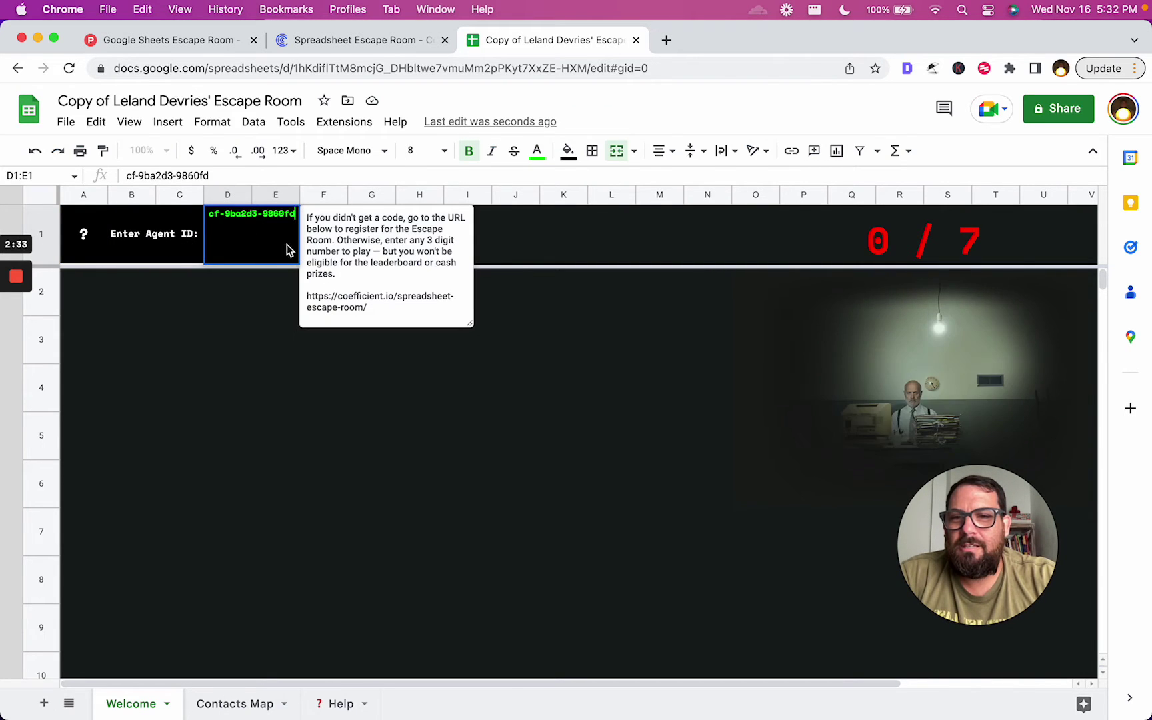
{"action": "key", "text": "Return"}
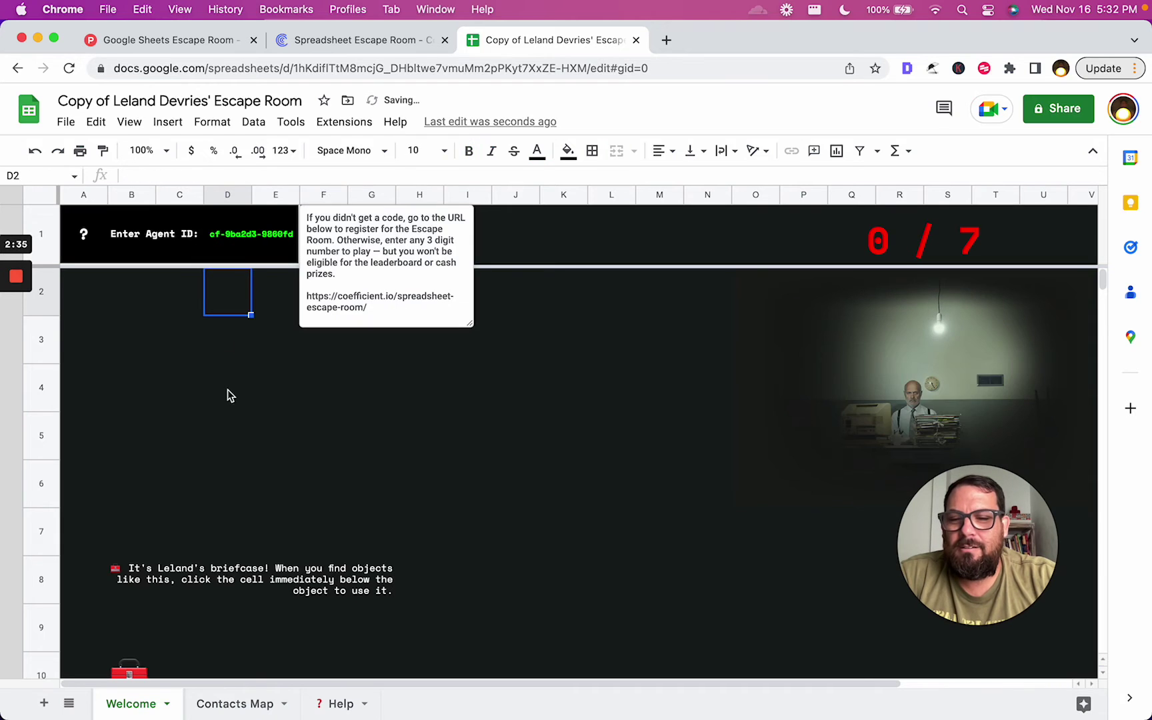
Dismiss the agent ID note and tick the briefcase checkbox in B11 to reveal six objects
{"action": "left_click", "coordinate": [194, 585]}
{"action": "scroll", "coordinate": [190, 575], "scroll_direction": "down", "scroll_amount": 2}
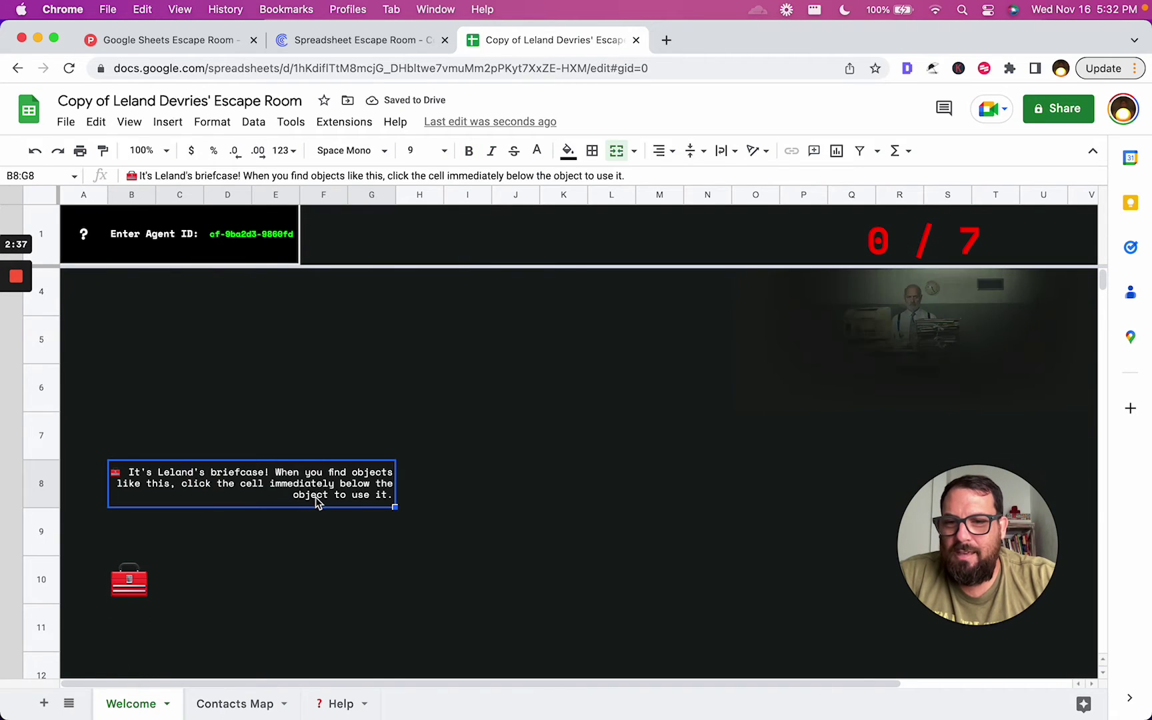
{"action": "scroll", "coordinate": [317, 501], "scroll_direction": "down", "scroll_amount": 1}
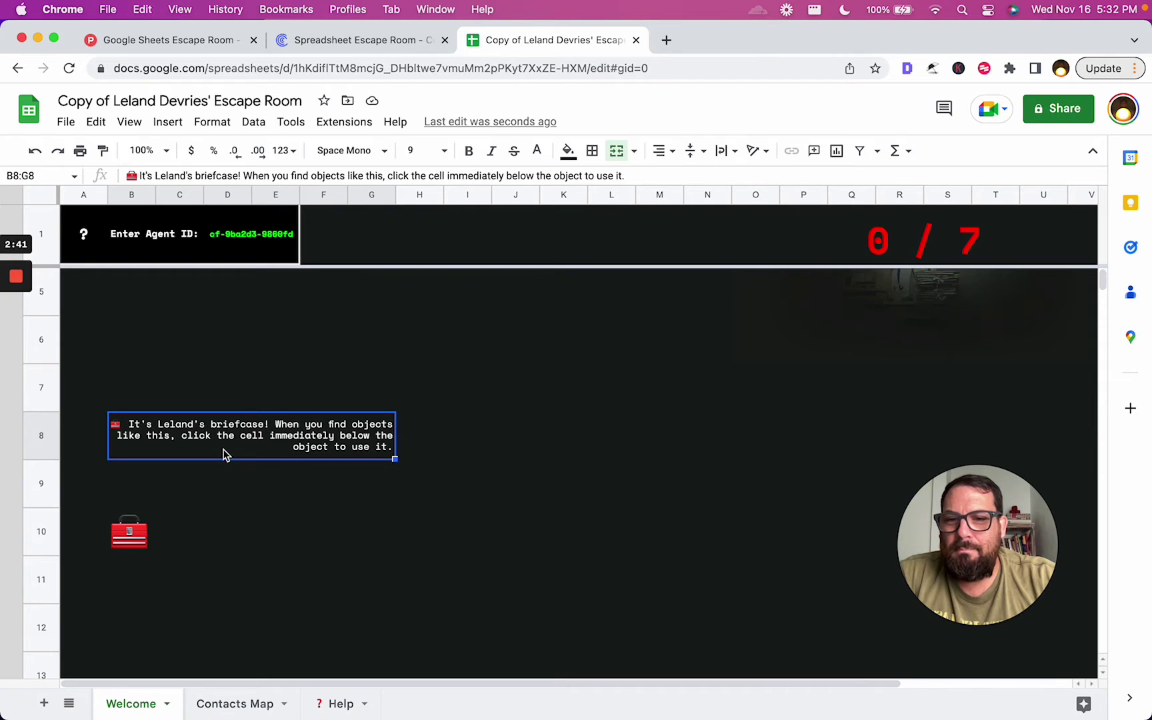
{"action": "scroll", "coordinate": [224, 454], "scroll_direction": "down", "scroll_amount": 1}
{"action": "left_click", "coordinate": [132, 532]}
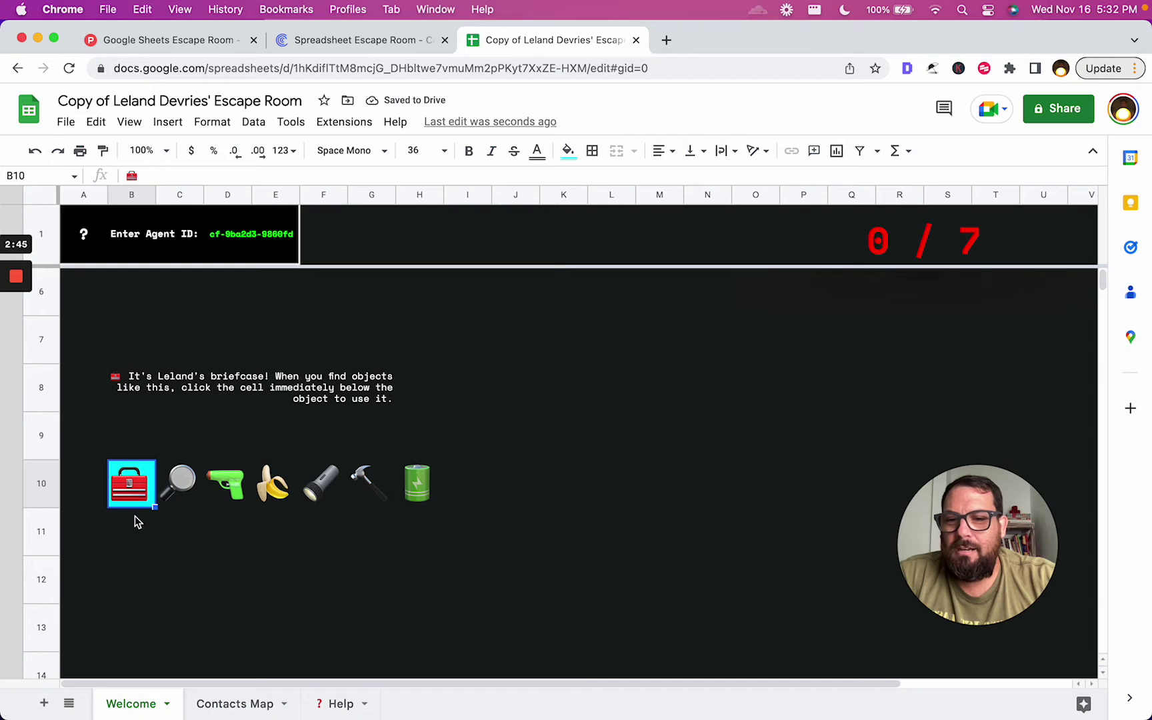
{"action": "left_click", "coordinate": [137, 537]}
{"action": "left_click", "coordinate": [140, 541]}
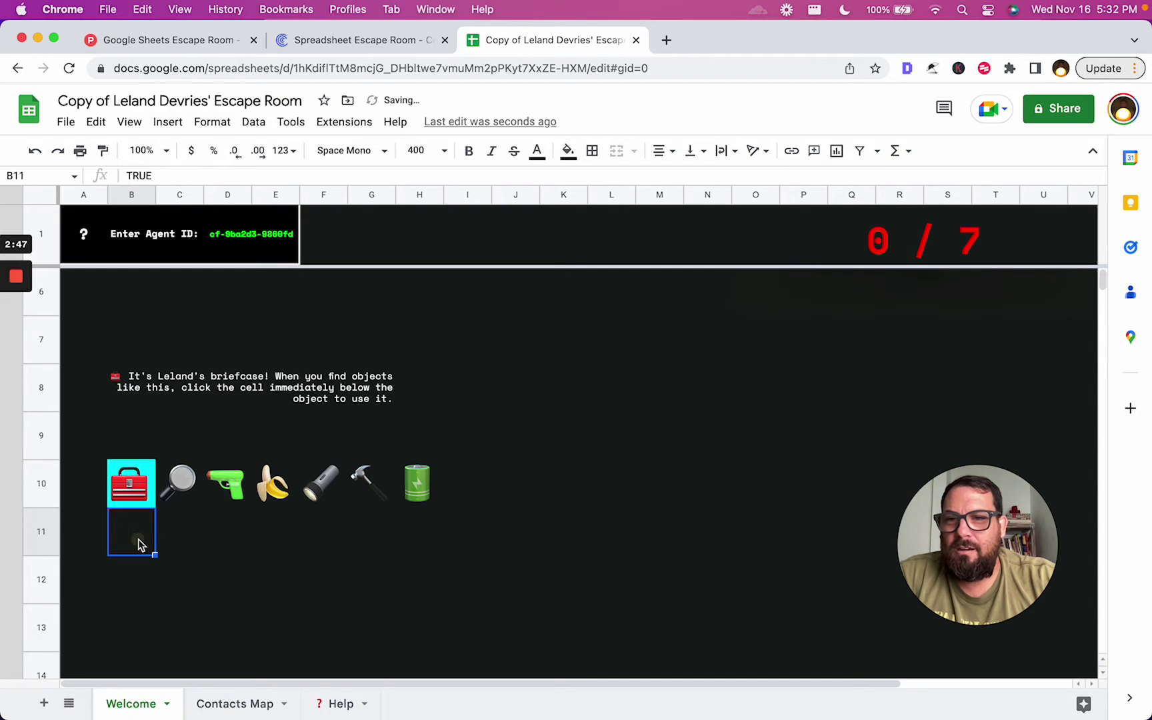
{"action": "left_click", "coordinate": [138, 545]}
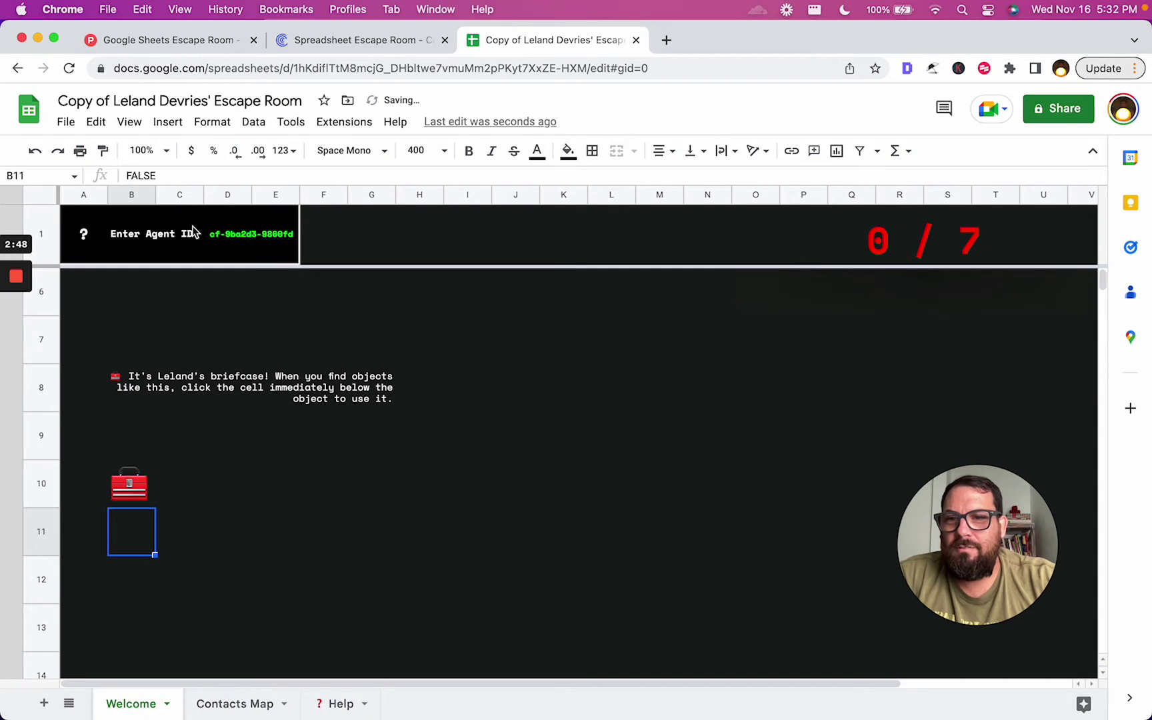
{"action": "left_click", "coordinate": [125, 552]}
{"action": "left_click", "coordinate": [136, 543]}
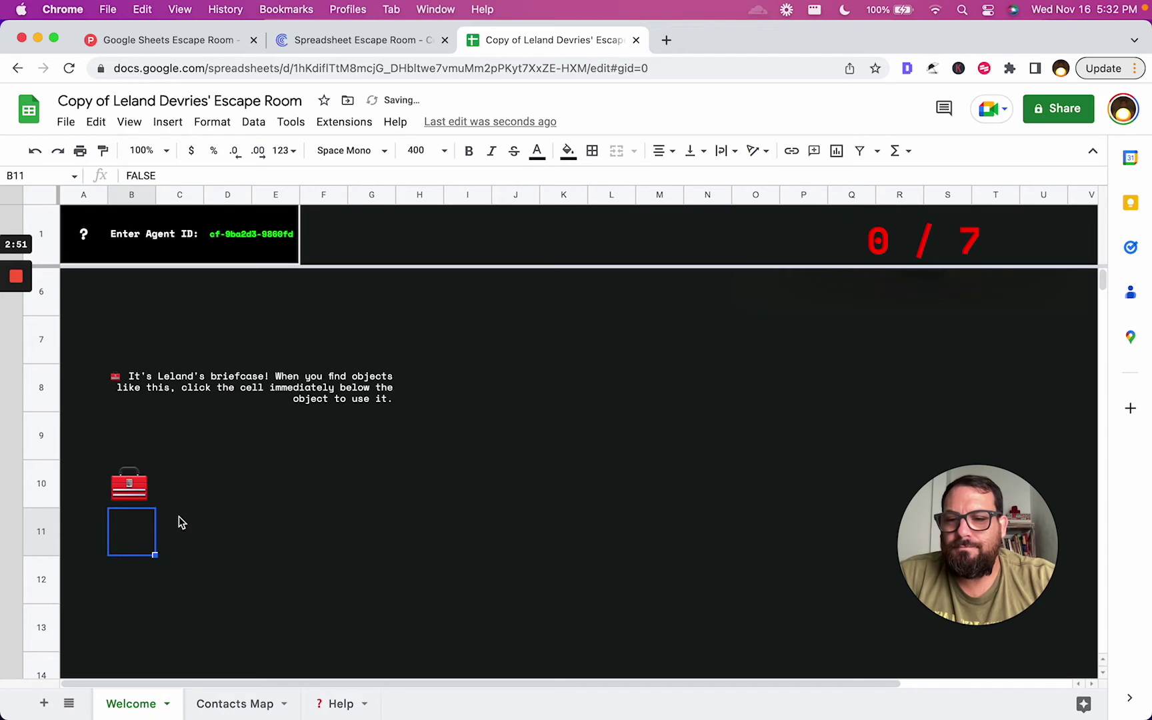
{"action": "left_click", "coordinate": [83, 539]}
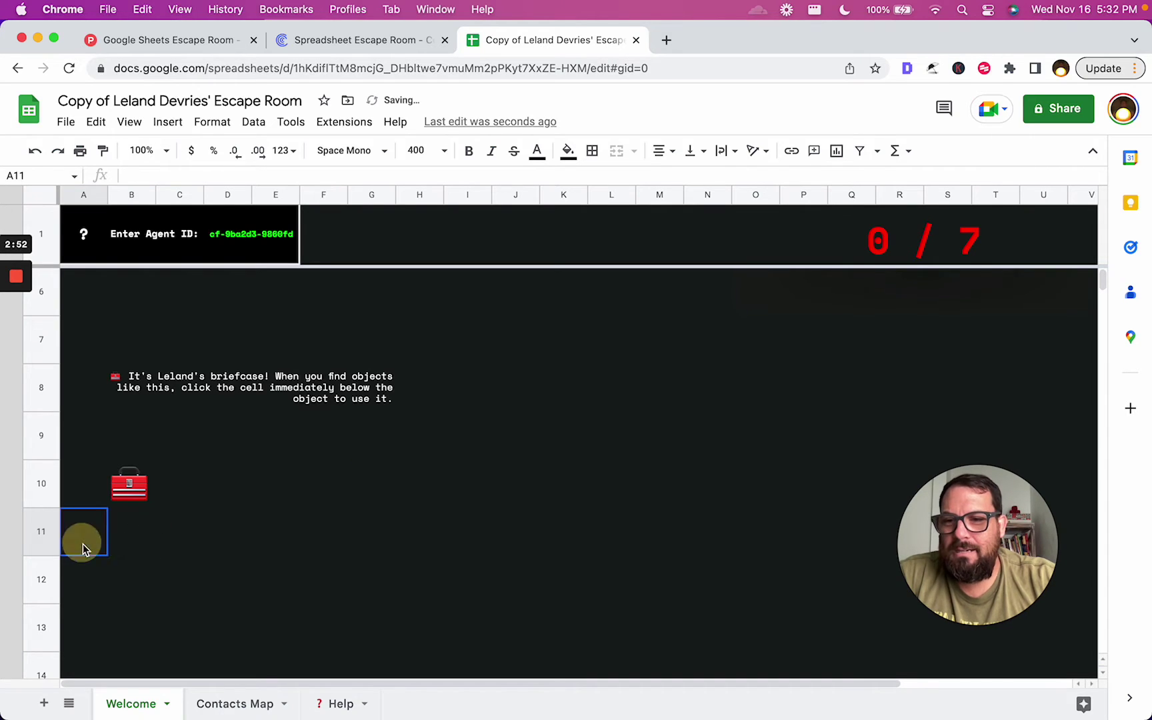
{"action": "left_click", "coordinate": [125, 548]}
{"action": "left_click", "coordinate": [124, 541]}
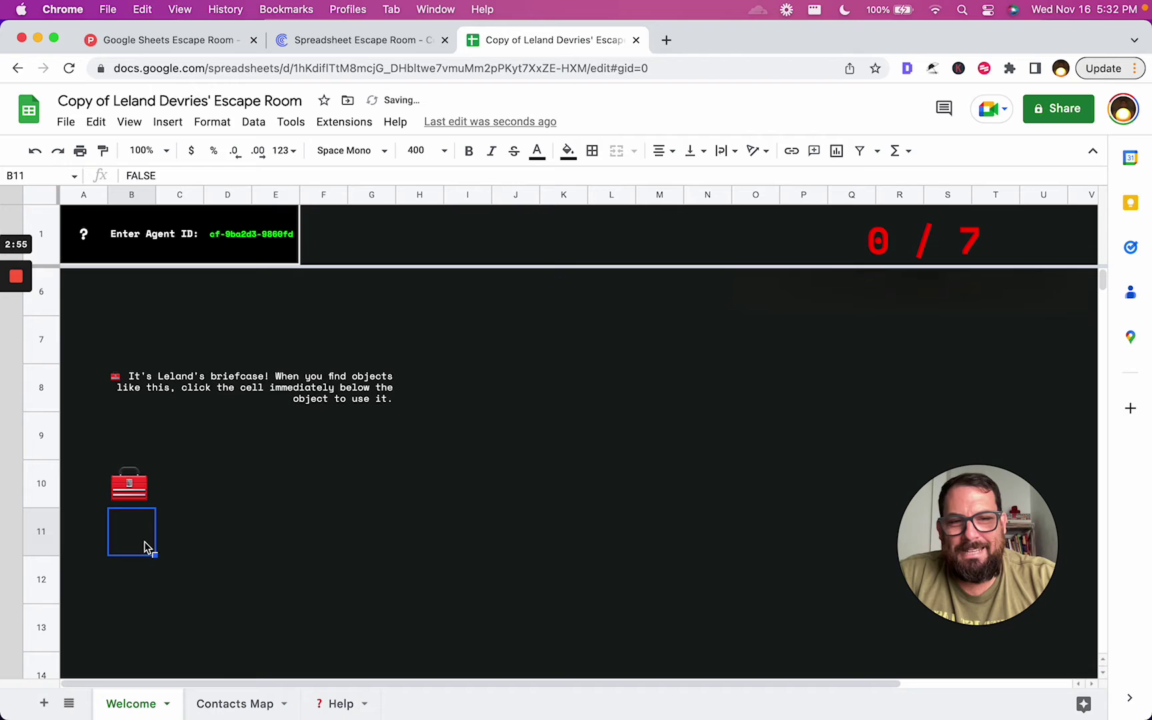
{"action": "left_click", "coordinate": [100, 536]}
{"action": "left_click", "coordinate": [135, 545]}
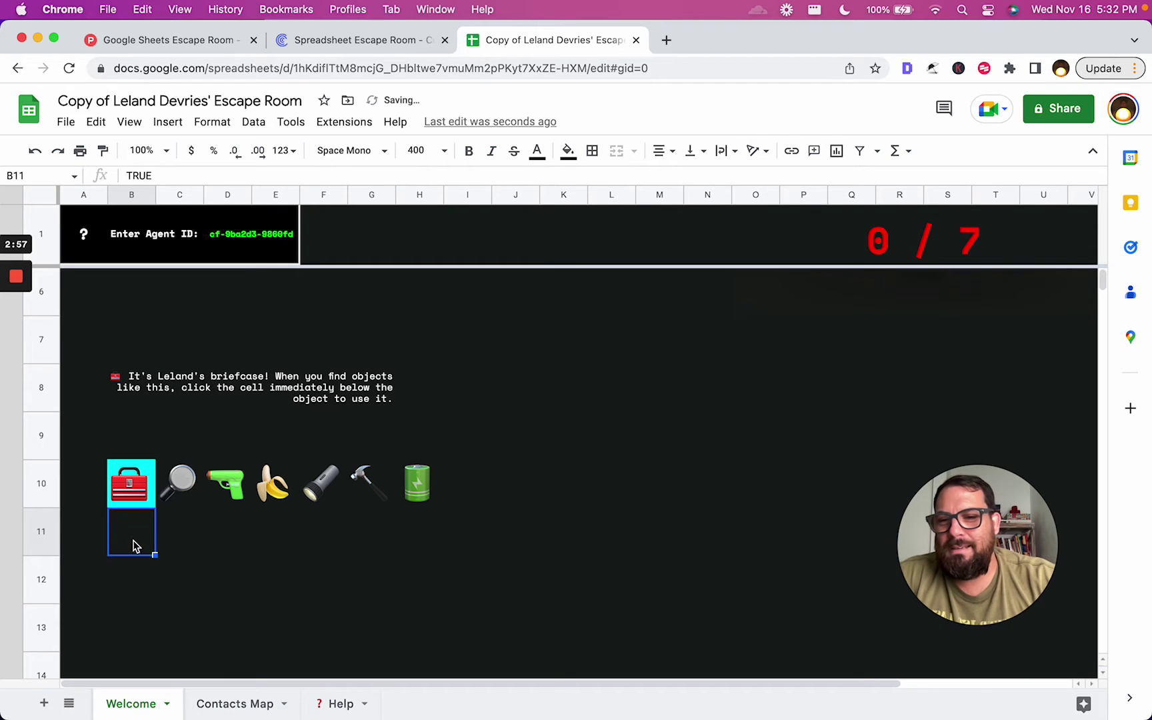
{"action": "left_click", "coordinate": [178, 485]}
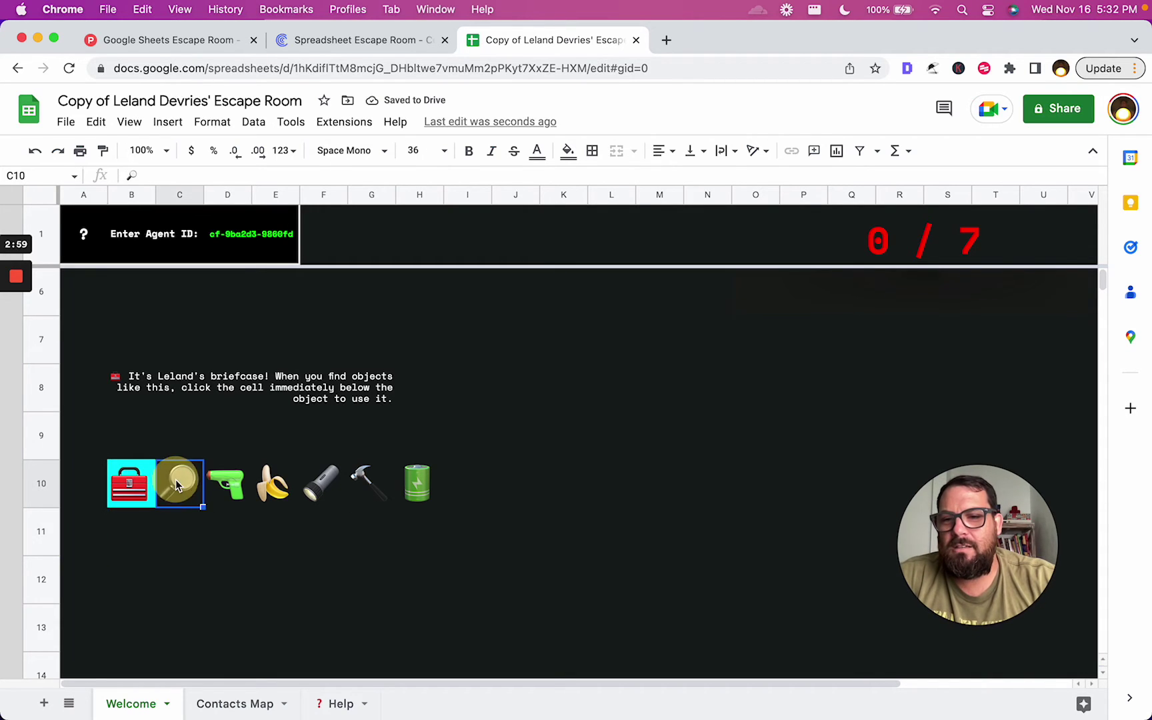
{"action": "key", "text": "Left"}
{"action": "key", "text": "Left"}
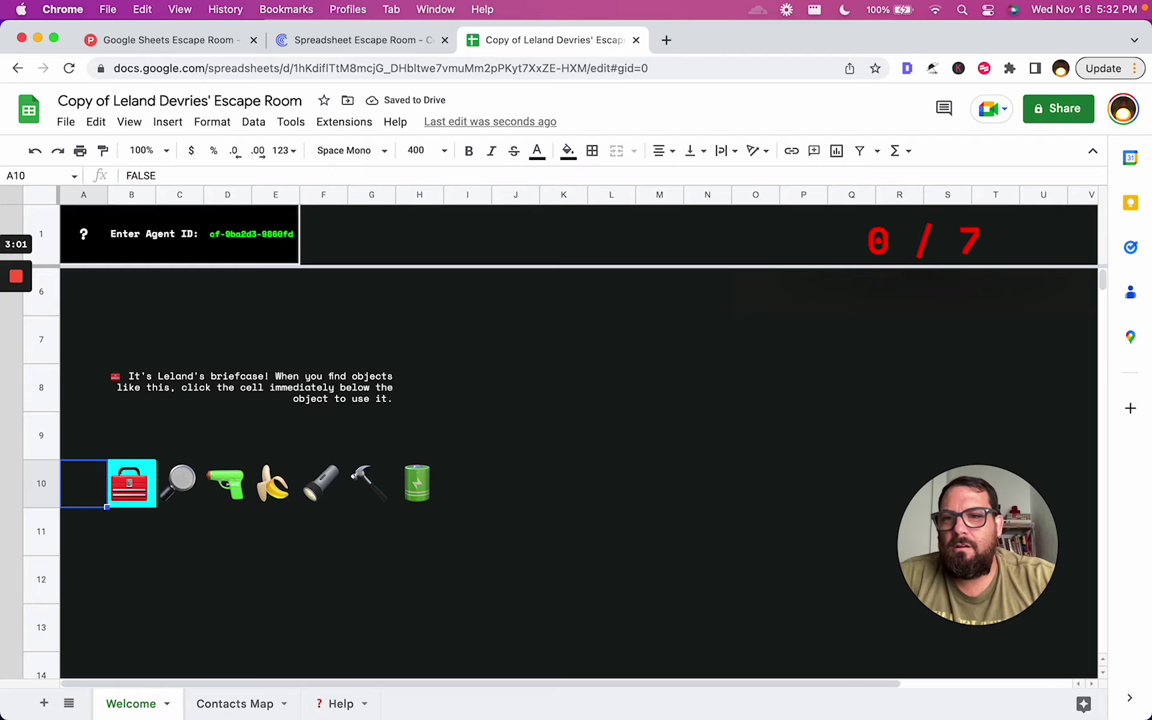
{"action": "key", "text": "Right"}
{"action": "key", "text": "Up"}
{"action": "key", "text": "Left"}
{"action": "key", "text": "Up"}
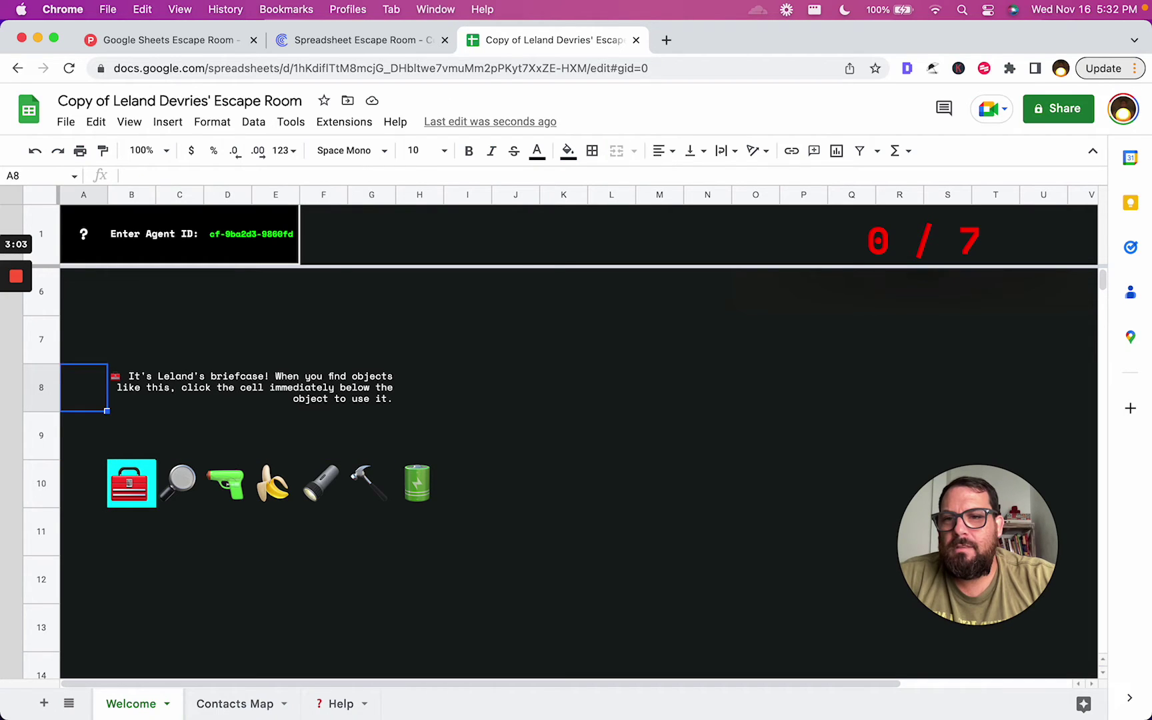
{"action": "key", "text": "Right"}
{"action": "key", "text": "Down"}
{"action": "key", "text": "Right"}
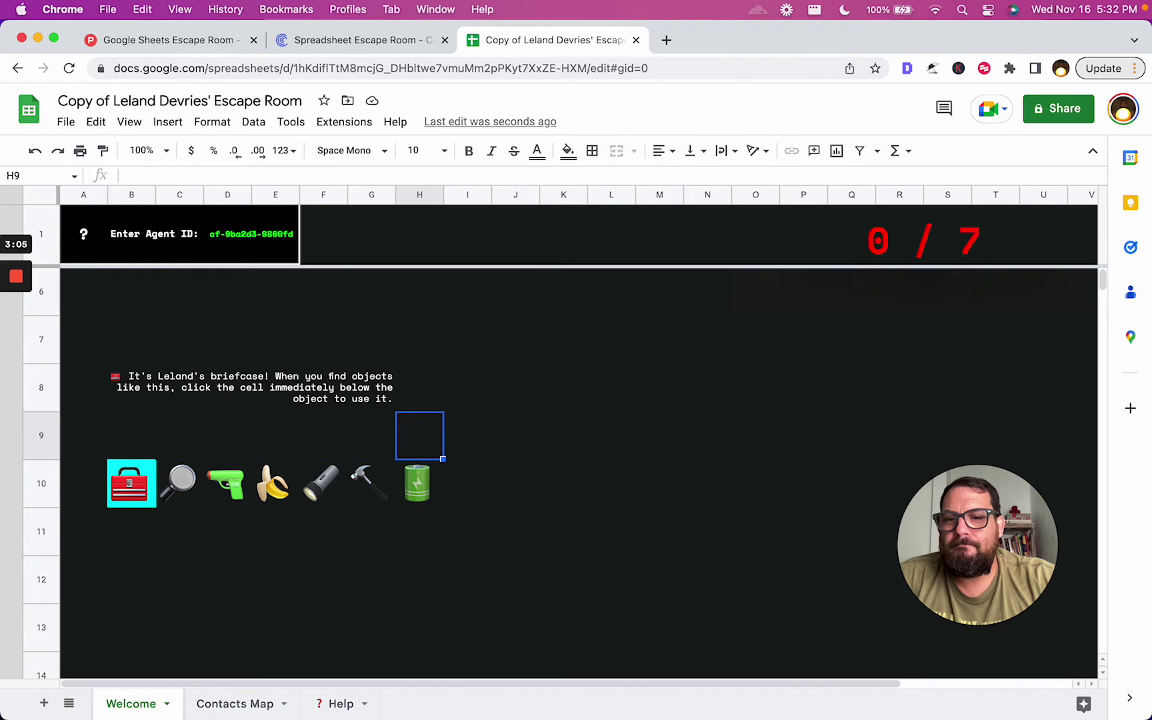
{"action": "key", "text": "Up"}
{"action": "key", "text": "Up"}
{"action": "key", "text": "Left"}
{"action": "key", "text": "Left"}
{"action": "key", "text": "Left"}
{"action": "key", "text": "Left"}
{"action": "key", "text": "Left"}
{"action": "key", "text": "Left"}
{"action": "key", "text": "Up"}
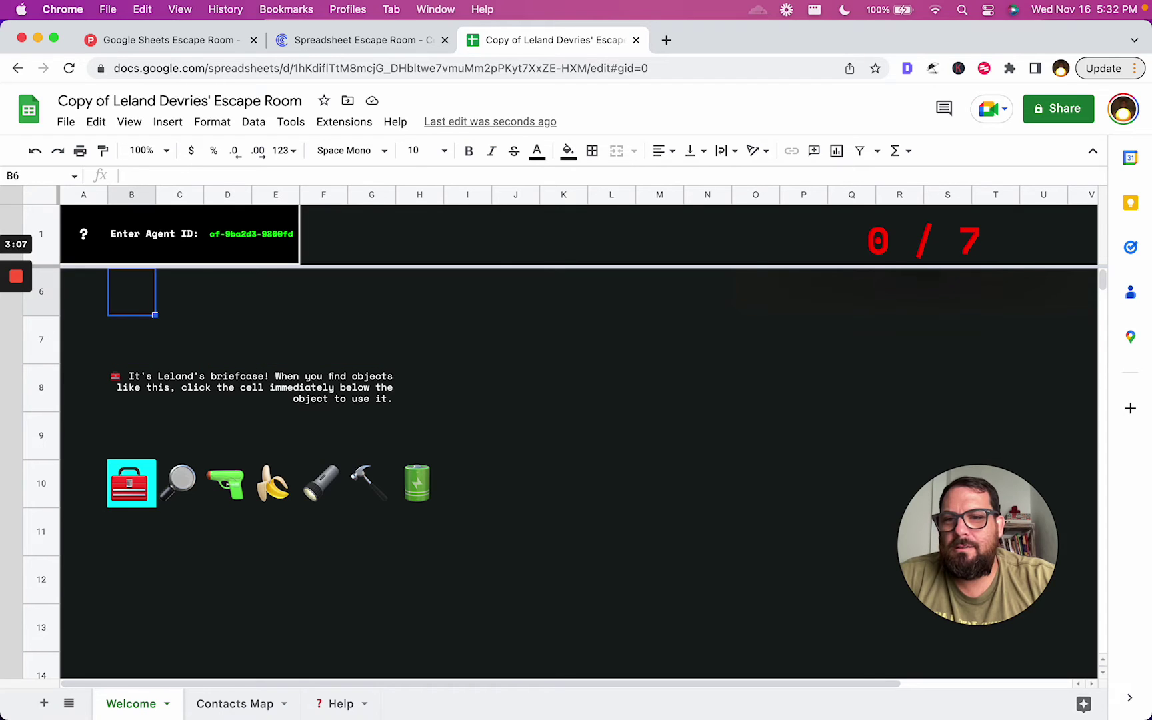
{"action": "key", "text": "Right"}
{"action": "key", "text": "Left"}
{"action": "key", "text": "Down"}
{"action": "key", "text": "Down"}
{"action": "key", "text": "Down"}
{"action": "key", "text": "Down"}
{"action": "key", "text": "Down"}
{"action": "key", "text": "Down"}
{"action": "key", "text": "Up"}
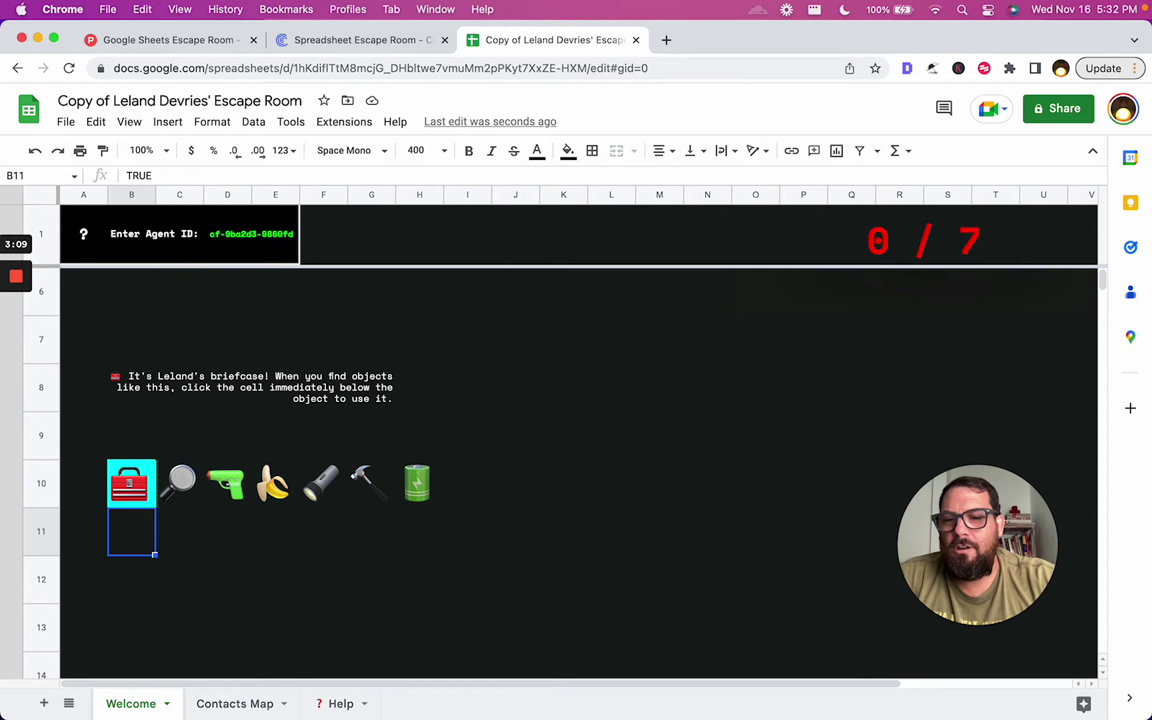
{"action": "left_click", "coordinate": [134, 545]}
{"action": "left_click", "coordinate": [134, 546]}
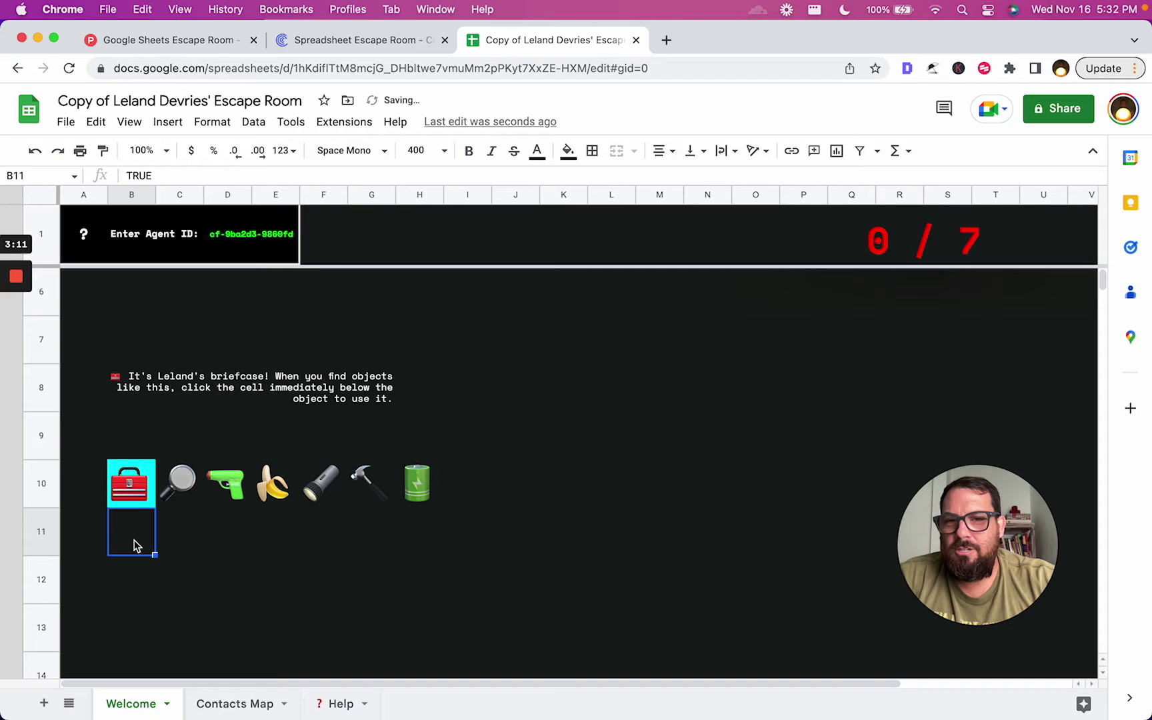
Give checkbox cell B11 a grey fill and font size 30
{"action": "left_click", "coordinate": [567, 152]}
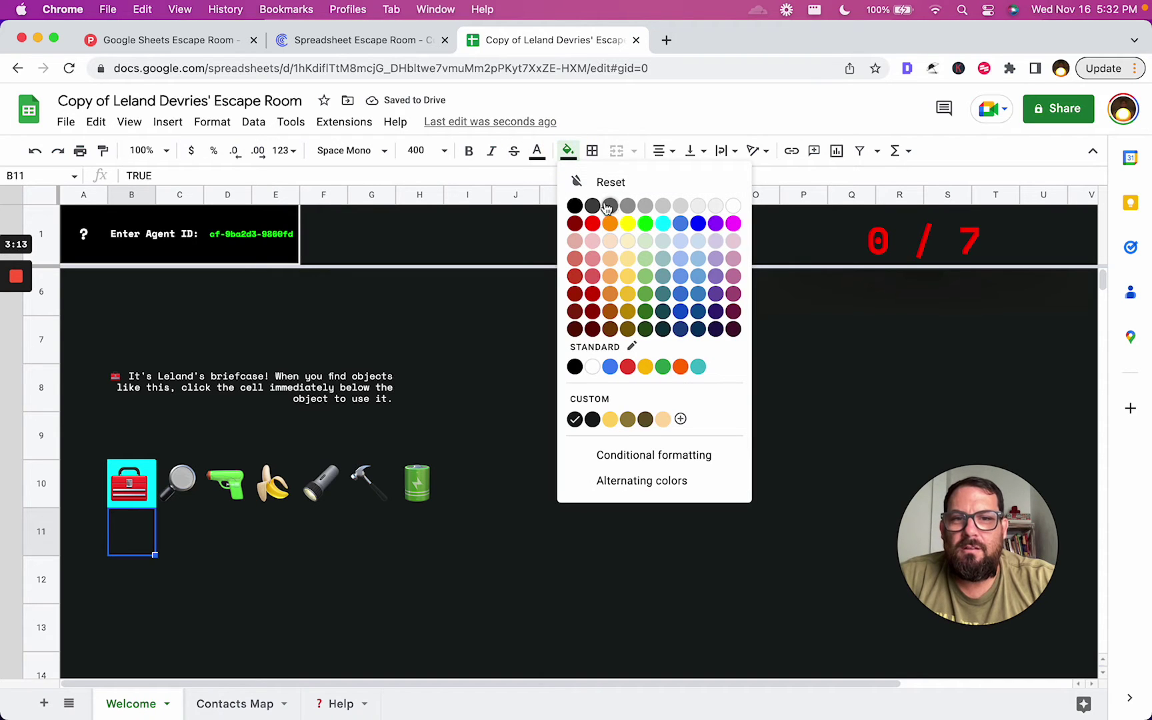
{"action": "left_click", "coordinate": [633, 206]}
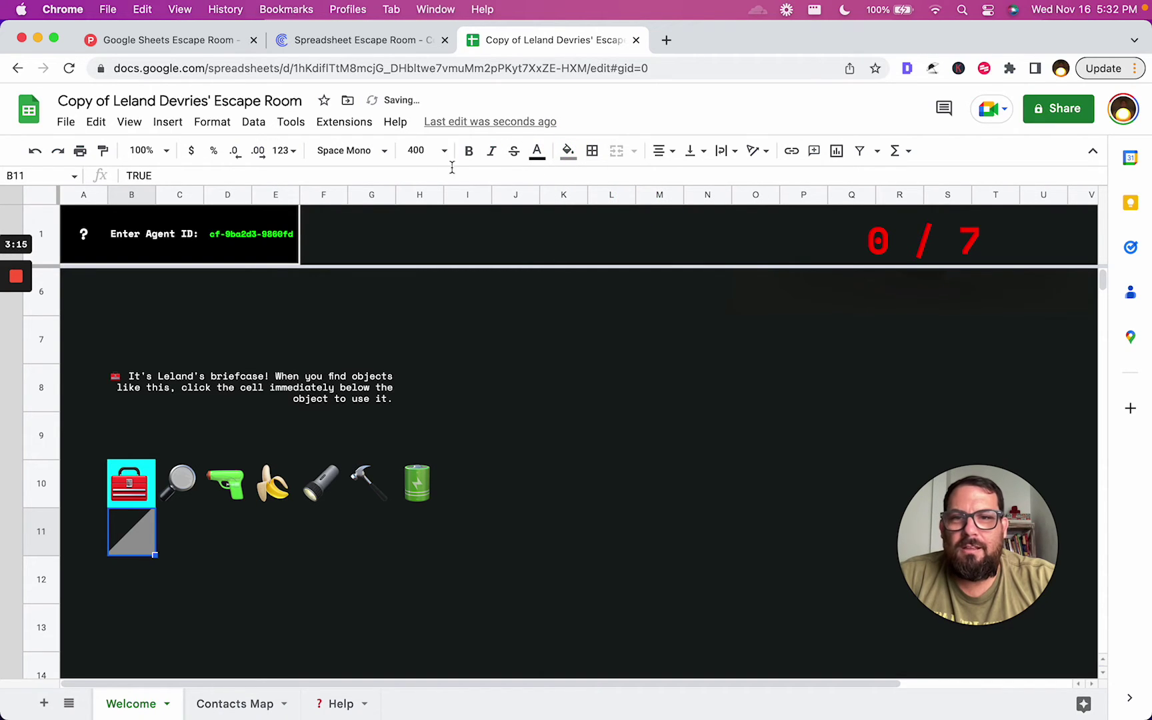
{"action": "left_click", "coordinate": [408, 152]}
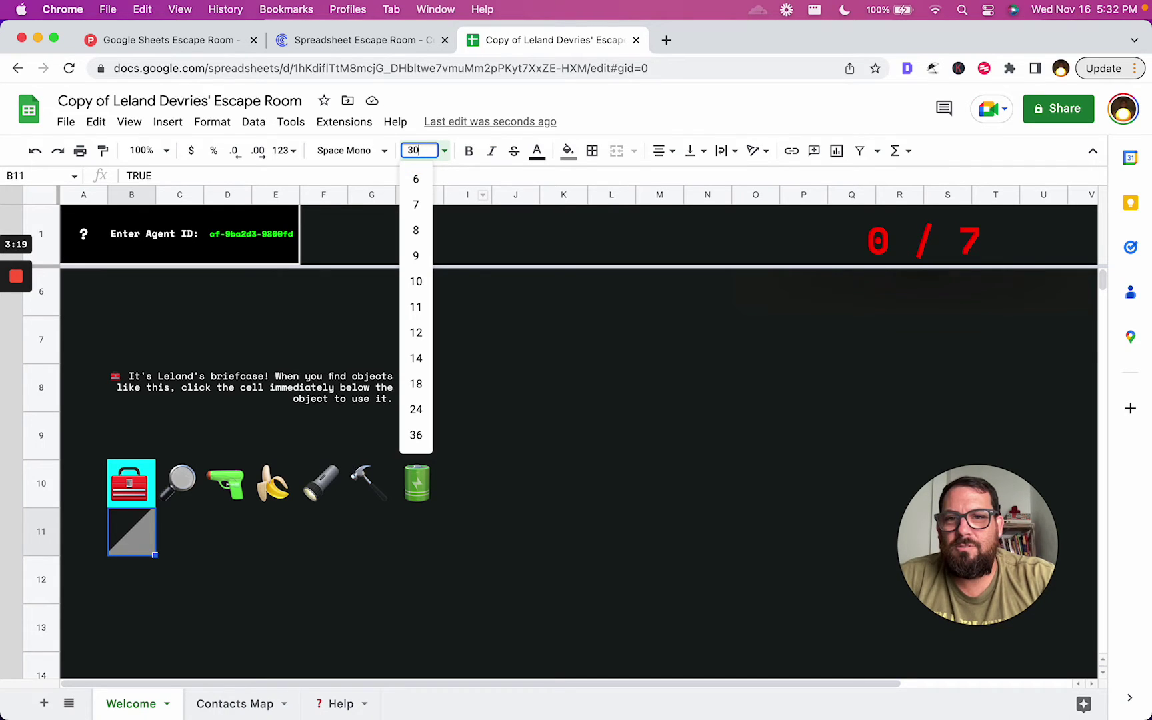
{"action": "key", "text": "Return"}
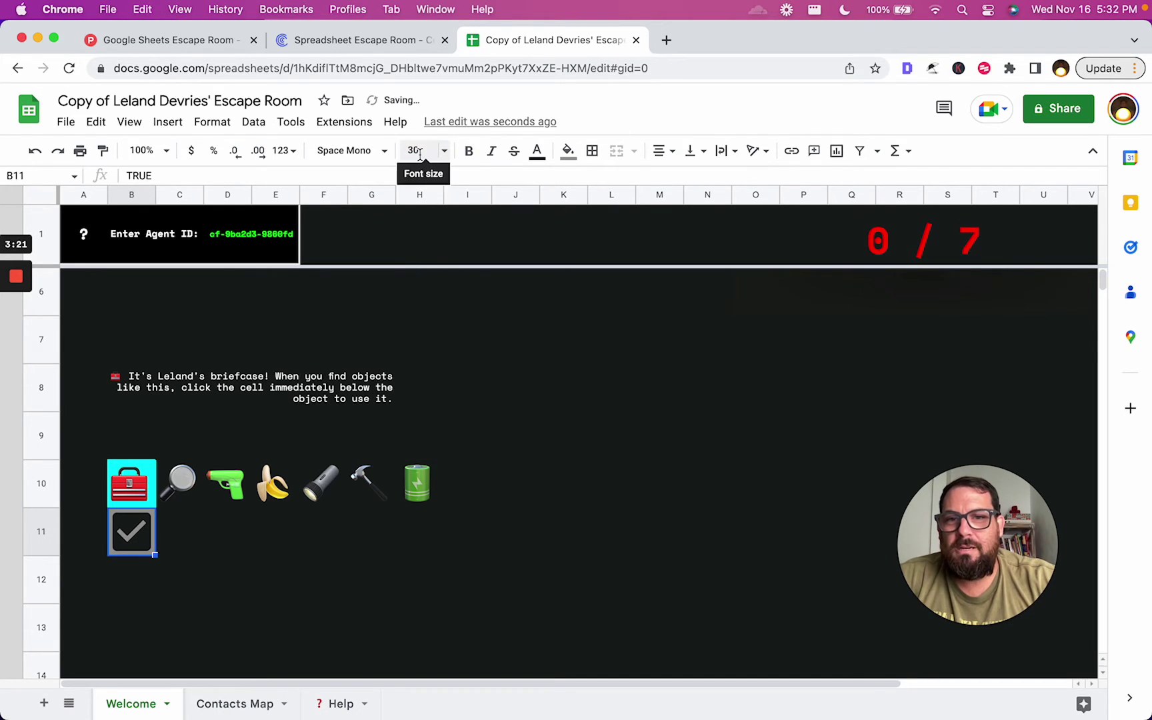
Select H7 and browse the text and fill colour menus, closing them without changes
{"action": "left_click", "coordinate": [438, 339]}
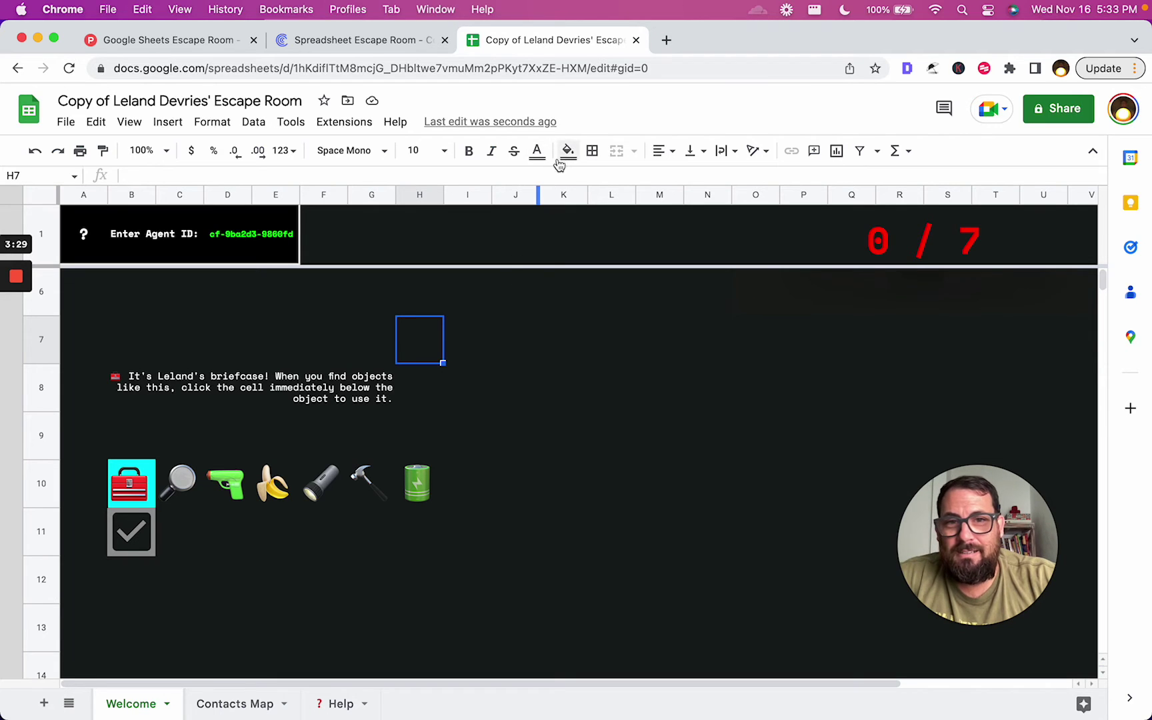
{"action": "left_click", "coordinate": [537, 152]}
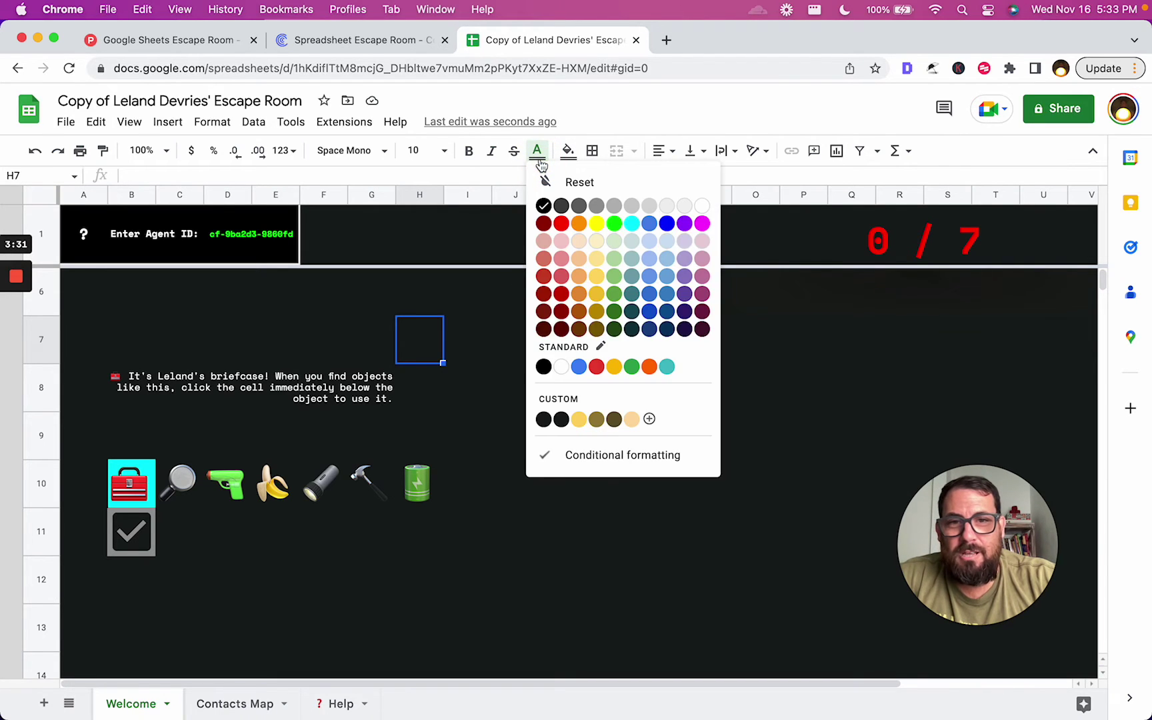
{"action": "left_click", "coordinate": [567, 150]}
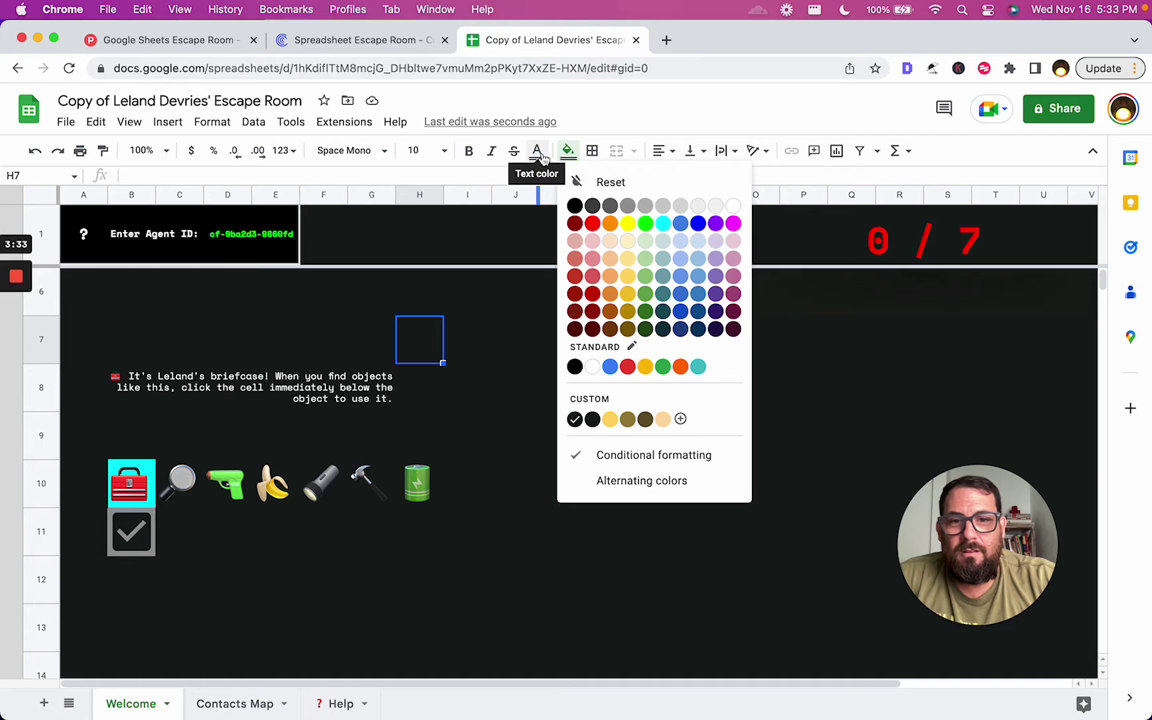
{"action": "left_click", "coordinate": [538, 152]}
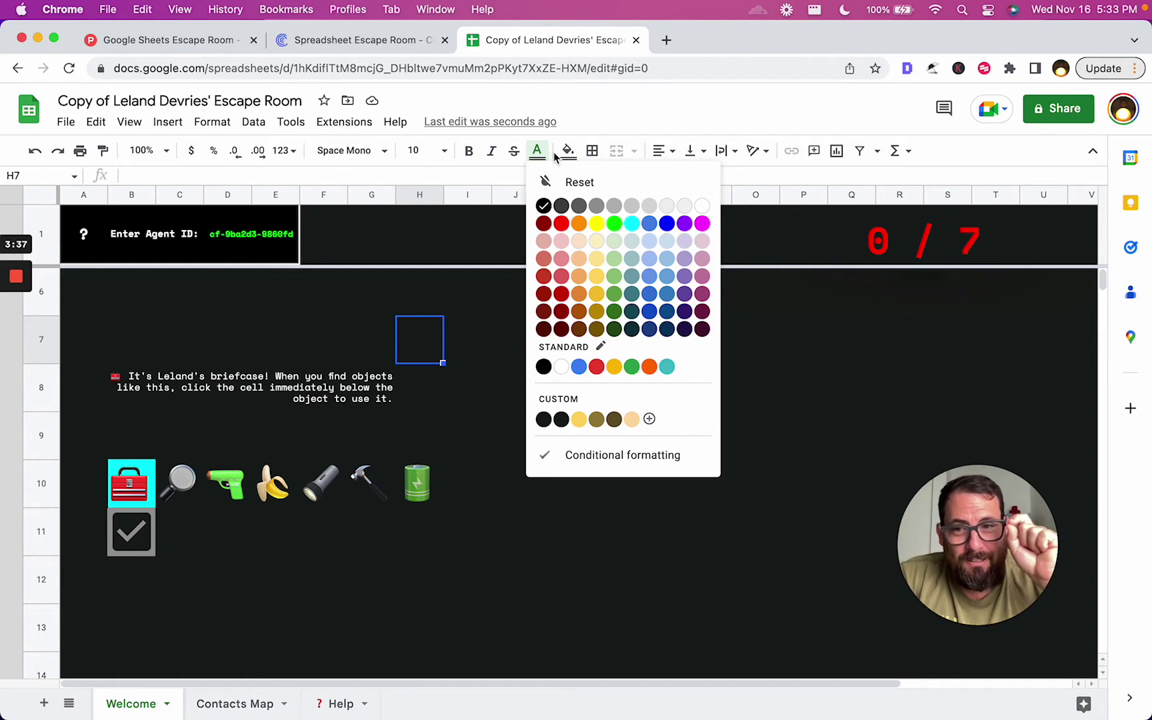
{"action": "left_click", "coordinate": [372, 484]}
{"action": "left_click", "coordinate": [133, 533]}
{"action": "left_click", "coordinate": [227, 565]}
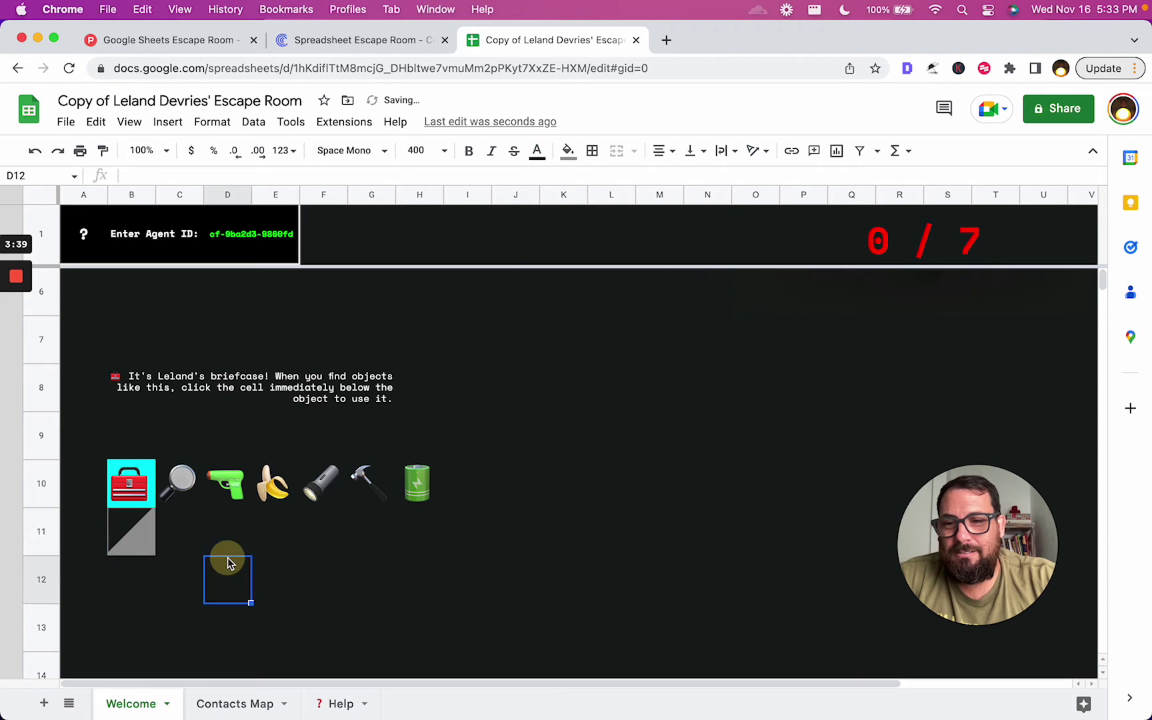
{"action": "left_click", "coordinate": [153, 557]}
{"action": "left_click", "coordinate": [270, 547]}
{"action": "left_click", "coordinate": [151, 545]}
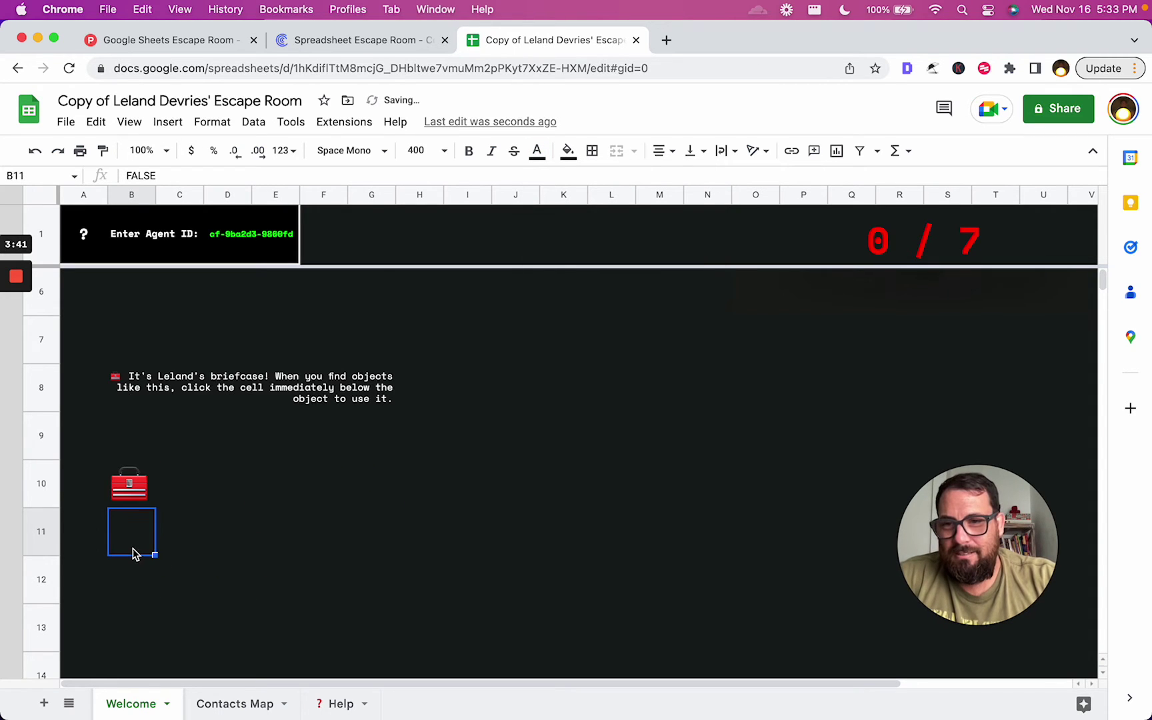
{"action": "left_click", "coordinate": [133, 550]}
{"action": "left_click", "coordinate": [133, 544]}
{"action": "left_click", "coordinate": [134, 537]}
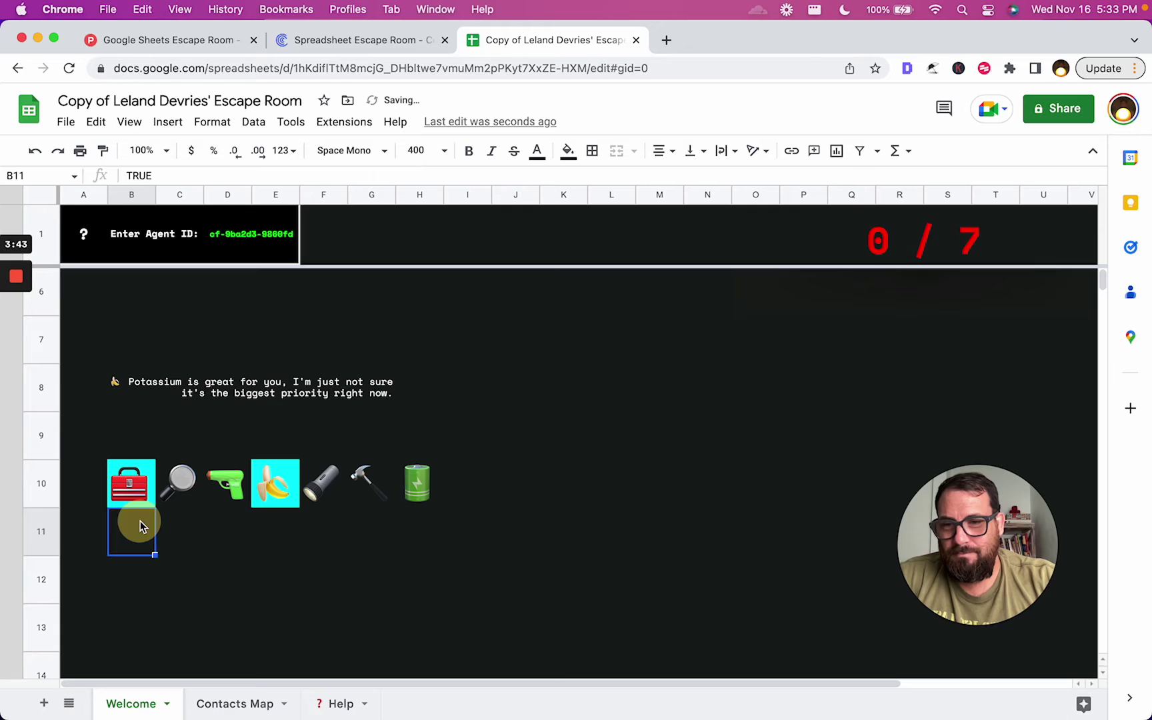
{"action": "left_click", "coordinate": [139, 526]}
{"action": "left_click", "coordinate": [170, 532]}
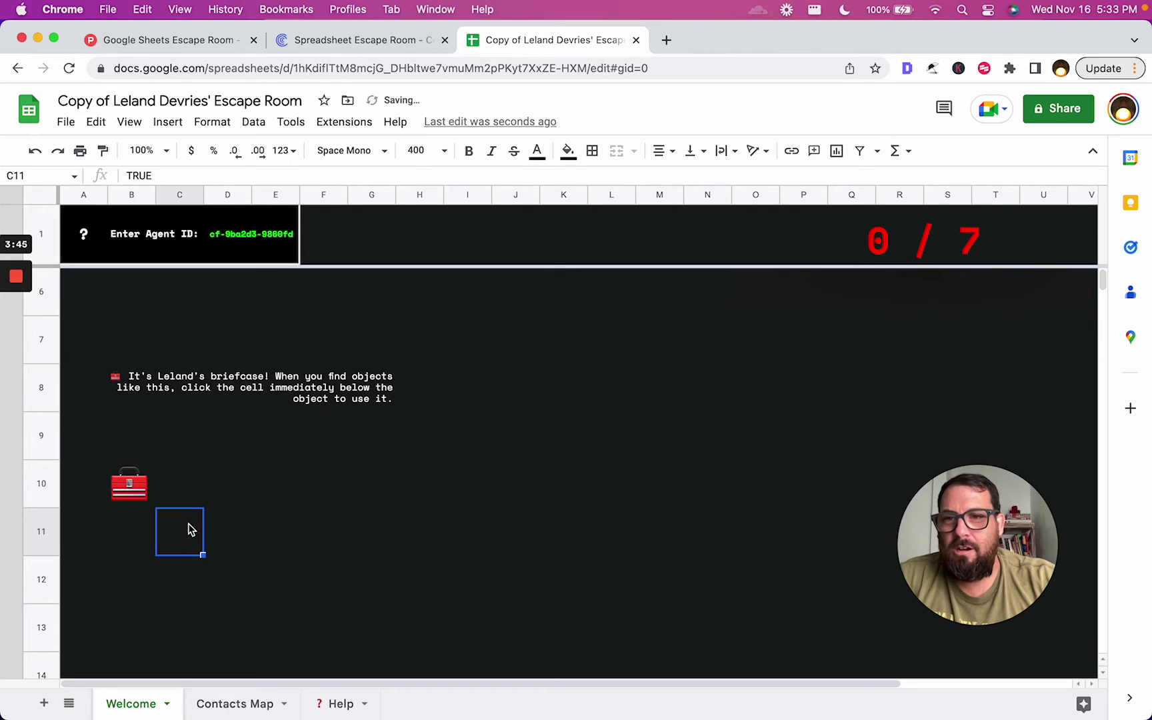
{"action": "left_click", "coordinate": [223, 532]}
{"action": "left_click", "coordinate": [141, 531]}
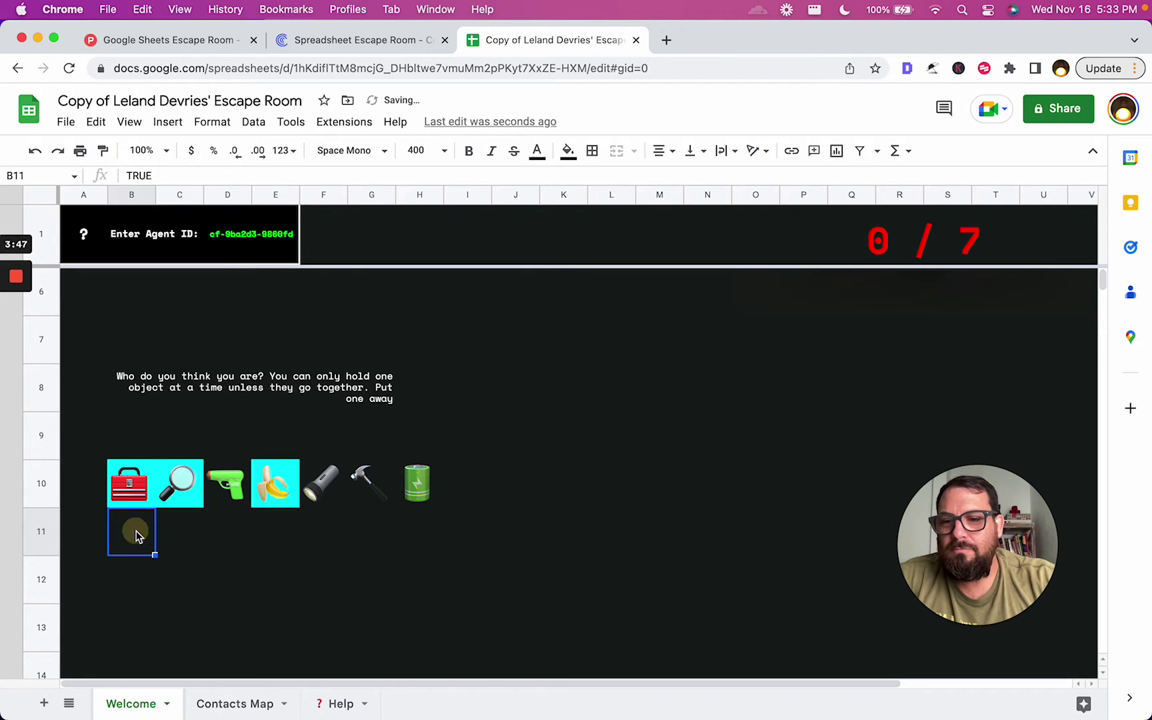
{"action": "left_click", "coordinate": [276, 532]}
{"action": "left_click", "coordinate": [192, 543]}
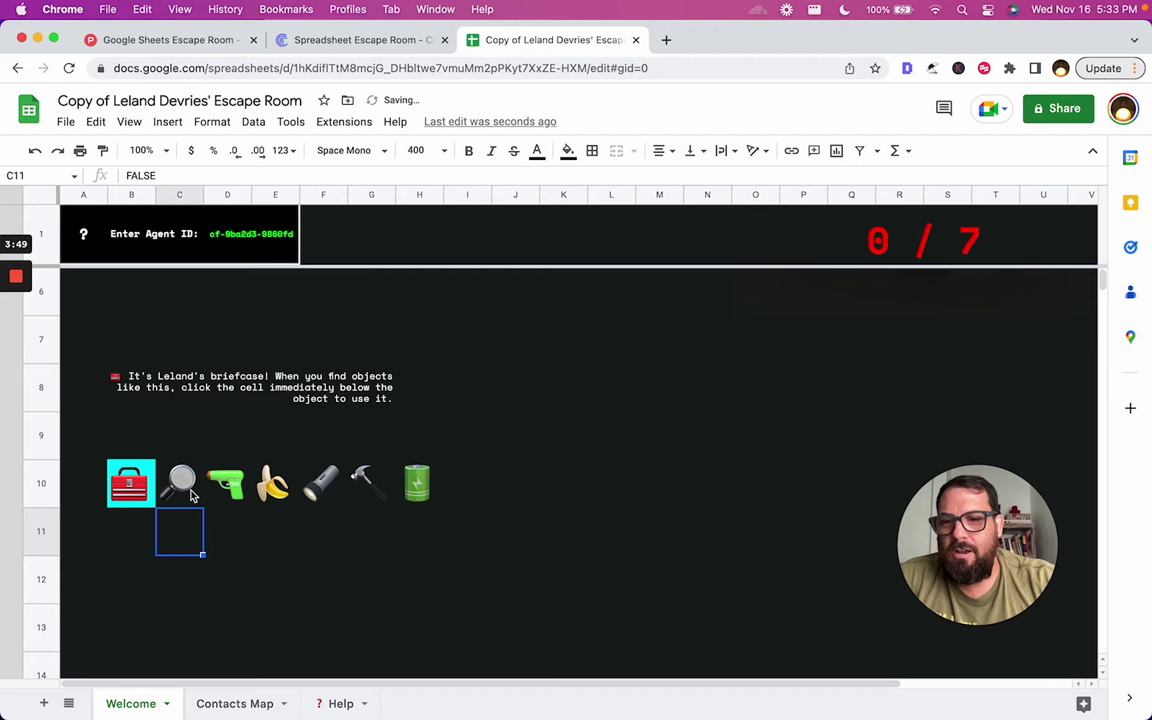
{"action": "left_click", "coordinate": [141, 532]}
{"action": "left_click", "coordinate": [162, 532]}
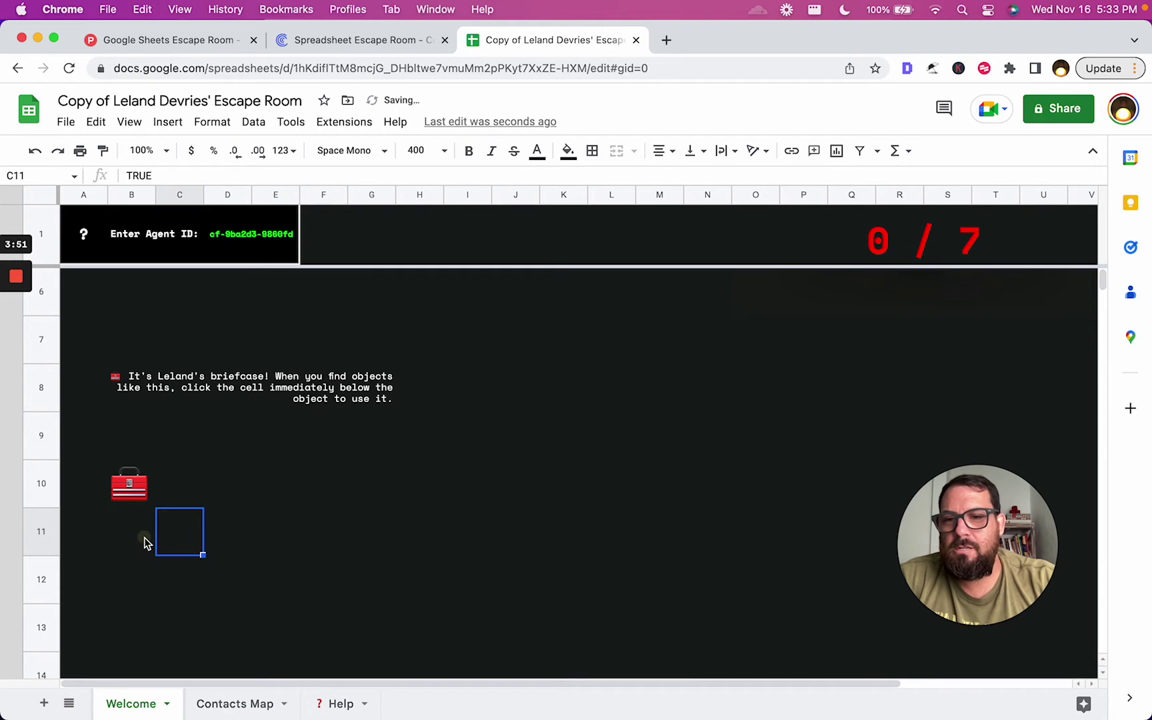
{"action": "left_click", "coordinate": [153, 540]}
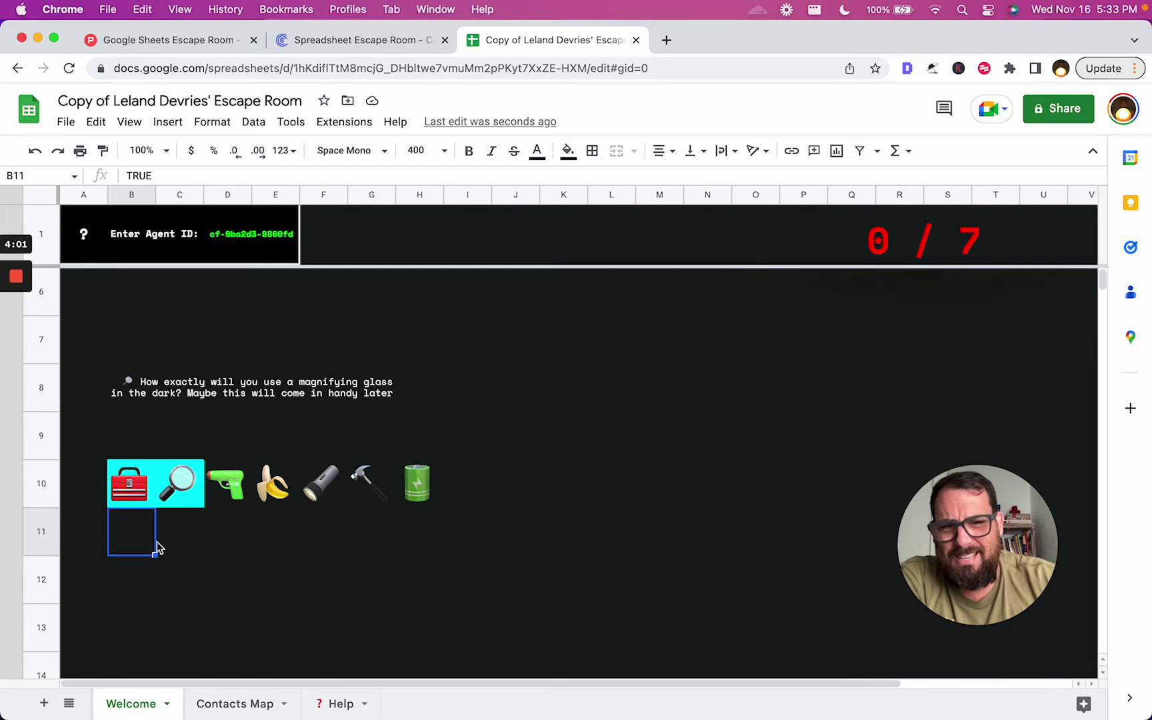
{"action": "left_click", "coordinate": [180, 545]}
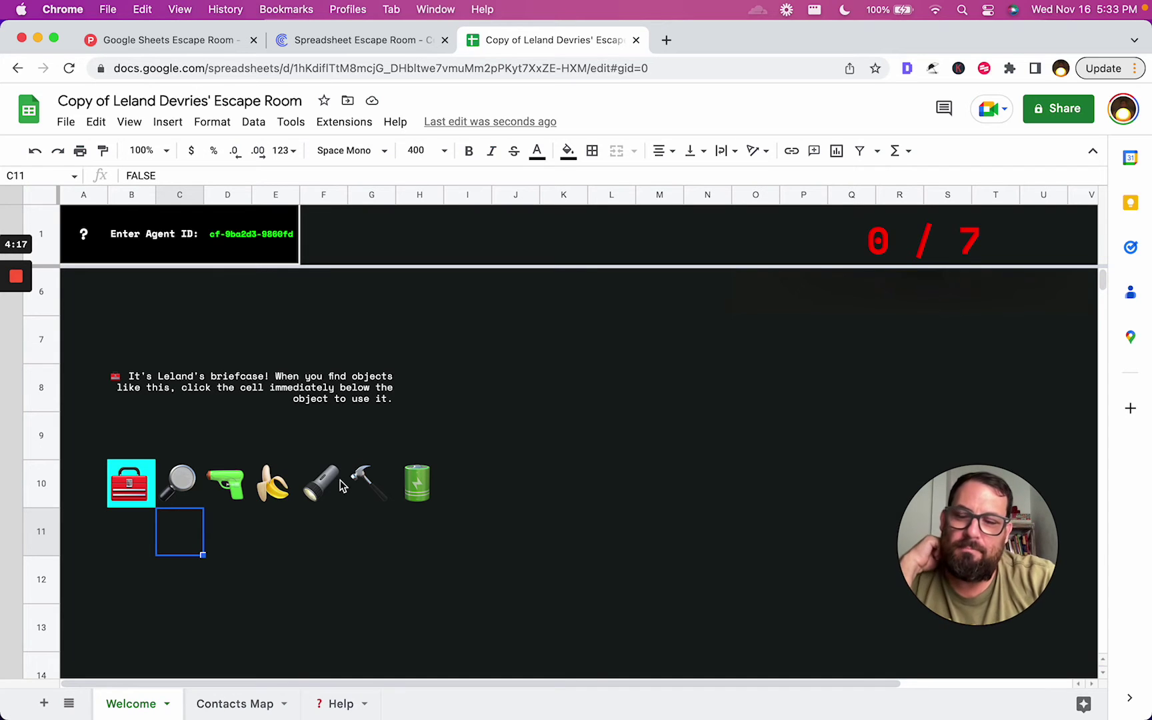
Inspect the row-10 items from magnifying glass to battery, then pick up the battery pack in H11
{"action": "left_click", "coordinate": [192, 501]}
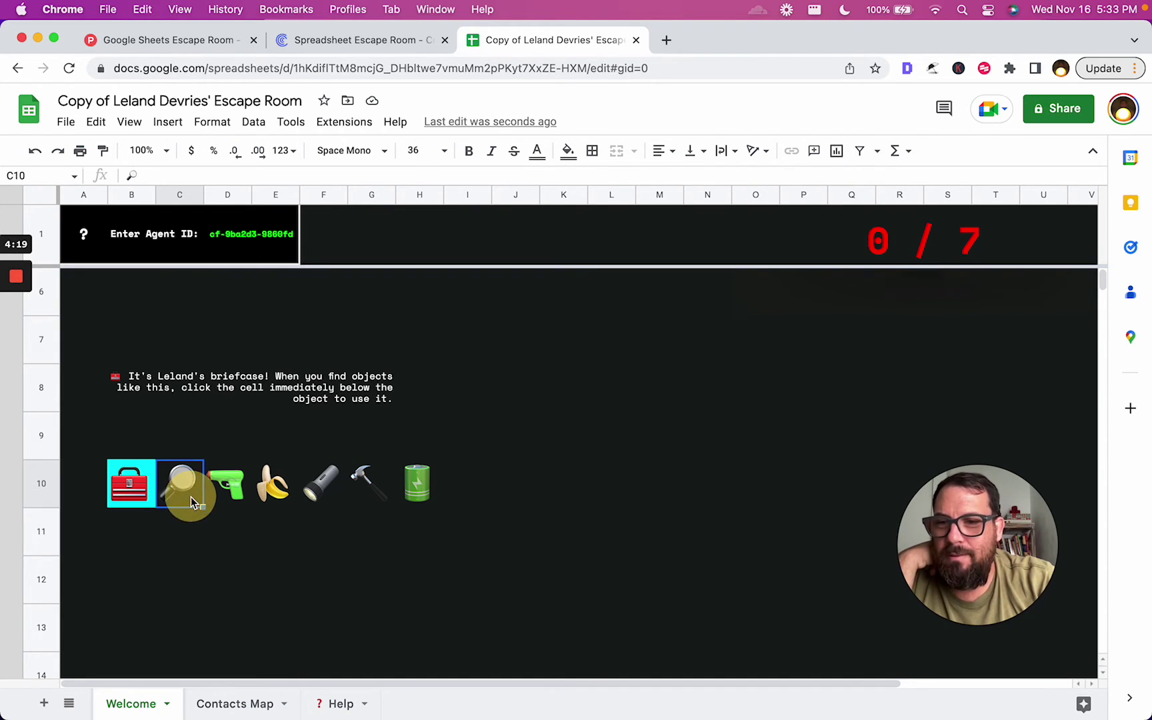
{"action": "left_click", "coordinate": [231, 493]}
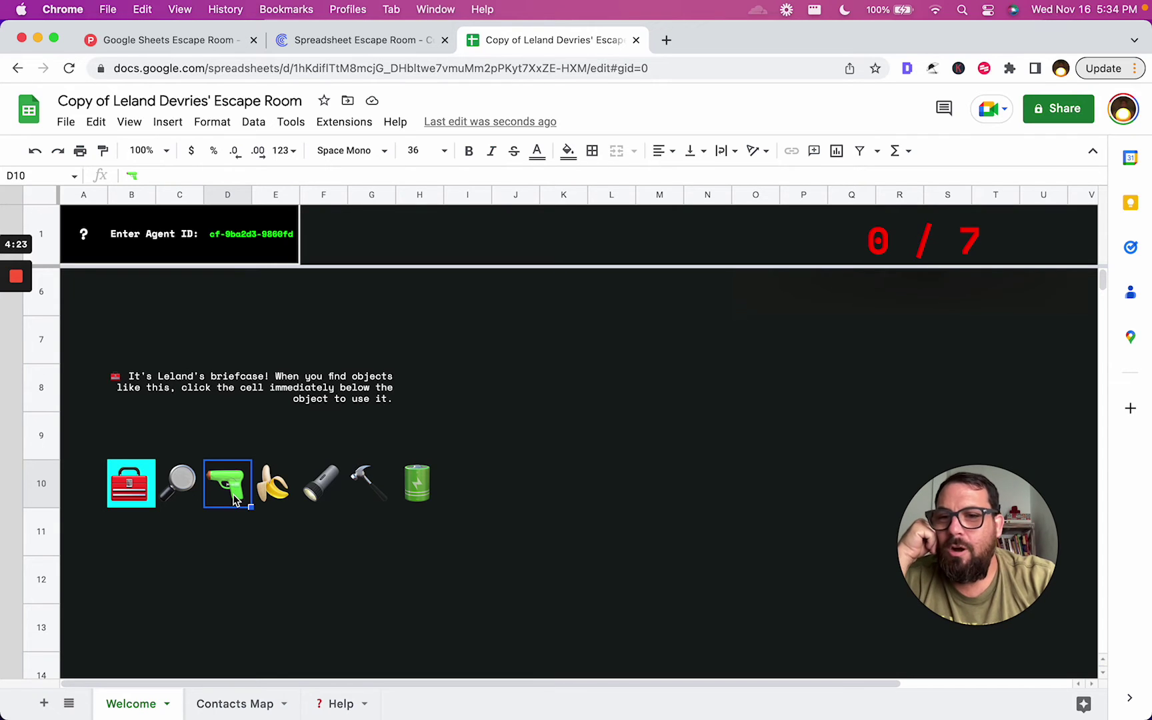
{"action": "left_click", "coordinate": [280, 495]}
{"action": "left_click", "coordinate": [329, 500]}
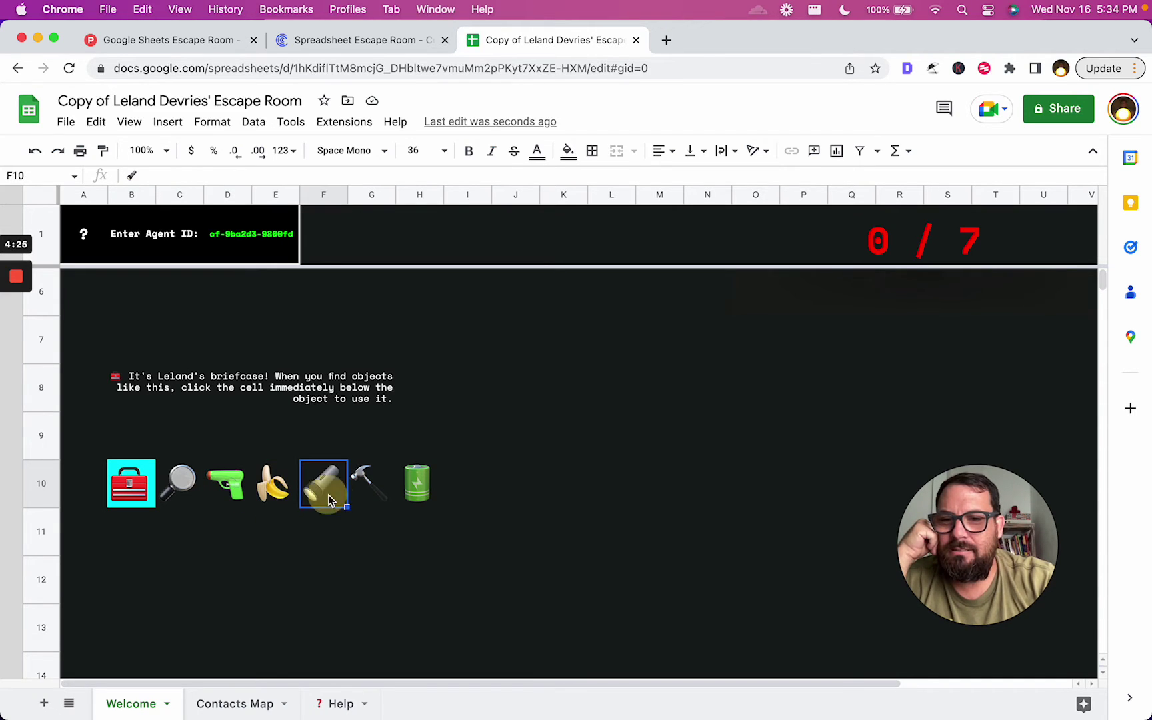
{"action": "left_click", "coordinate": [363, 497]}
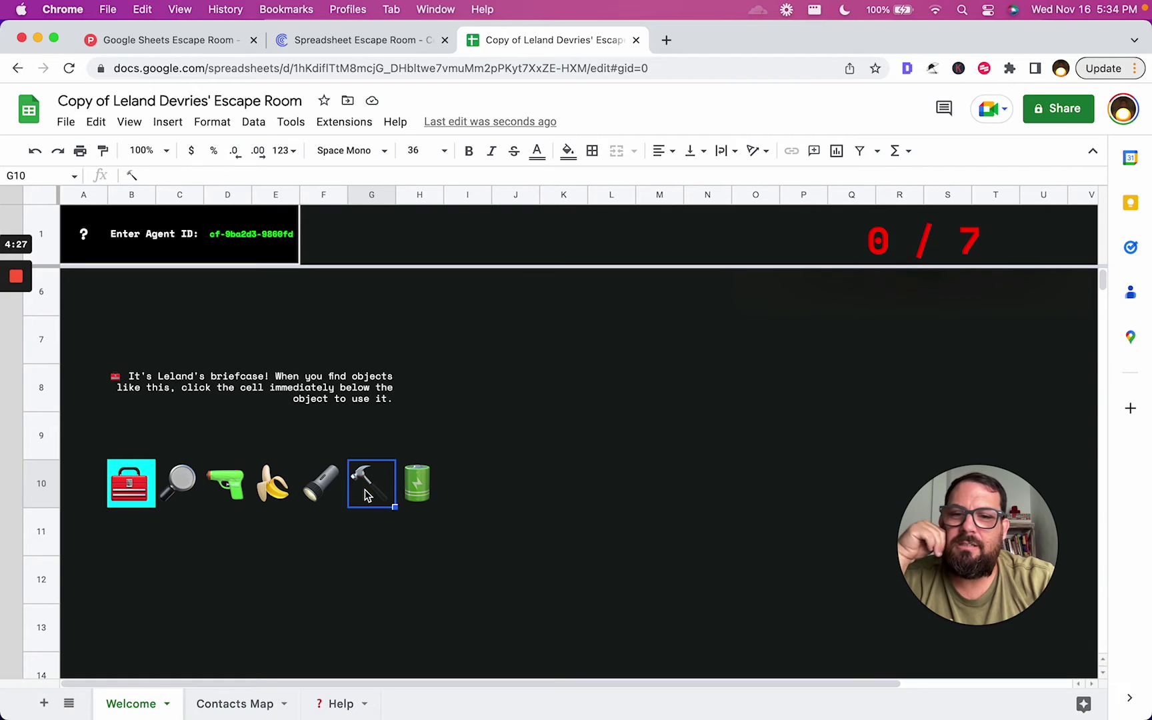
{"action": "left_click", "coordinate": [418, 506]}
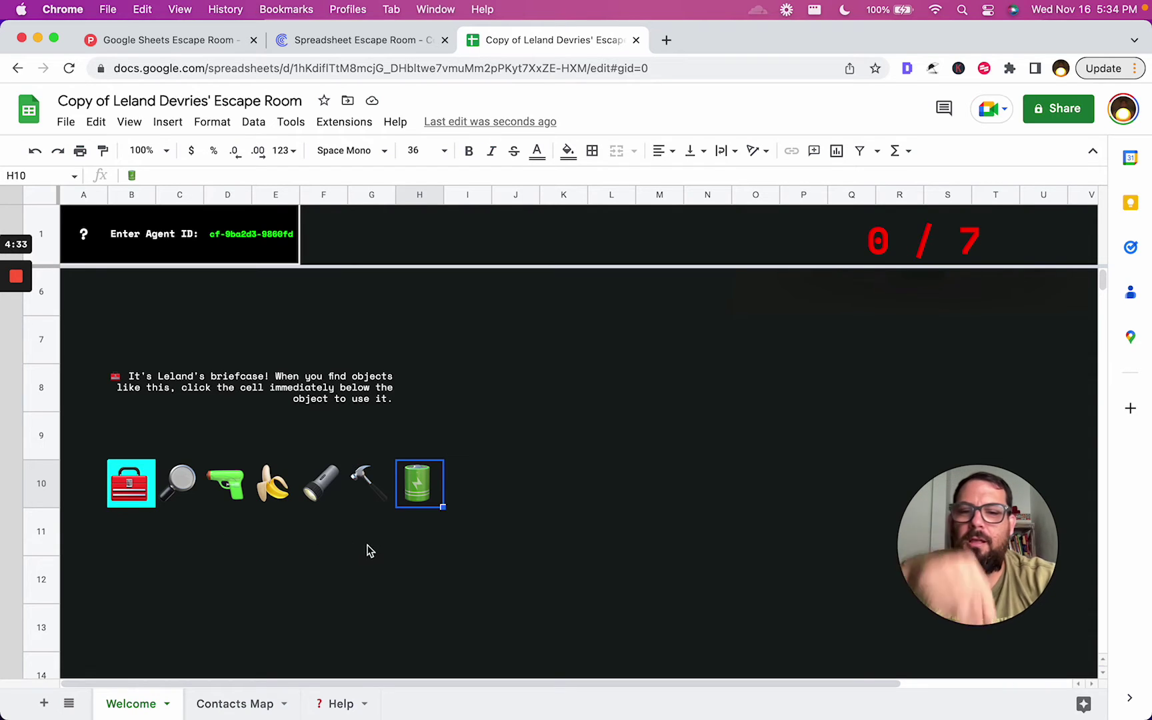
{"action": "left_click", "coordinate": [432, 538]}
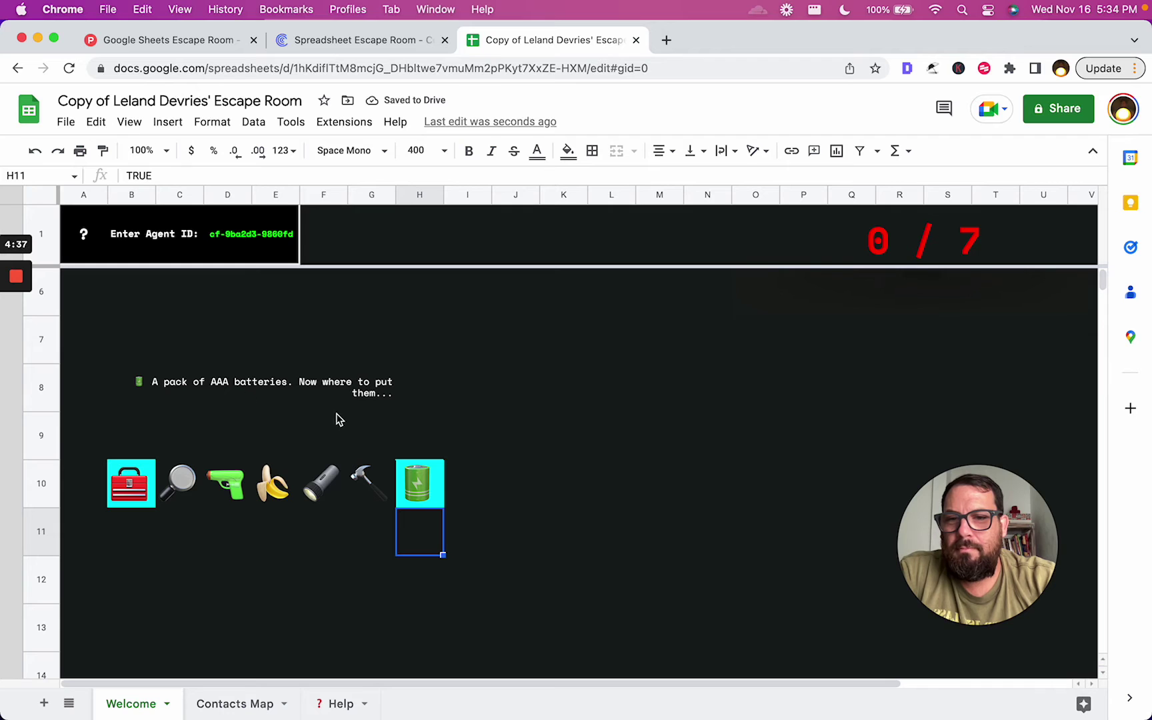
Use the flashlight with the AAA batteries, toggling items until the room stays lit at 1 / 7
{"action": "left_click", "coordinate": [314, 523]}
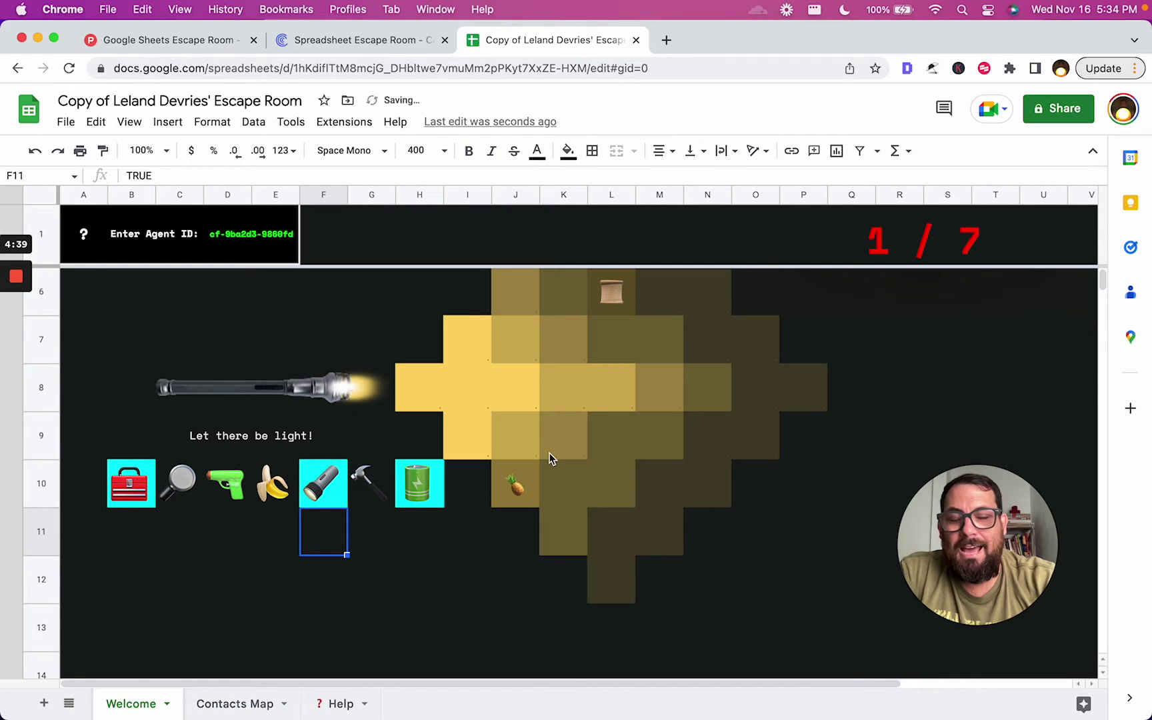
{"action": "left_click", "coordinate": [418, 538]}
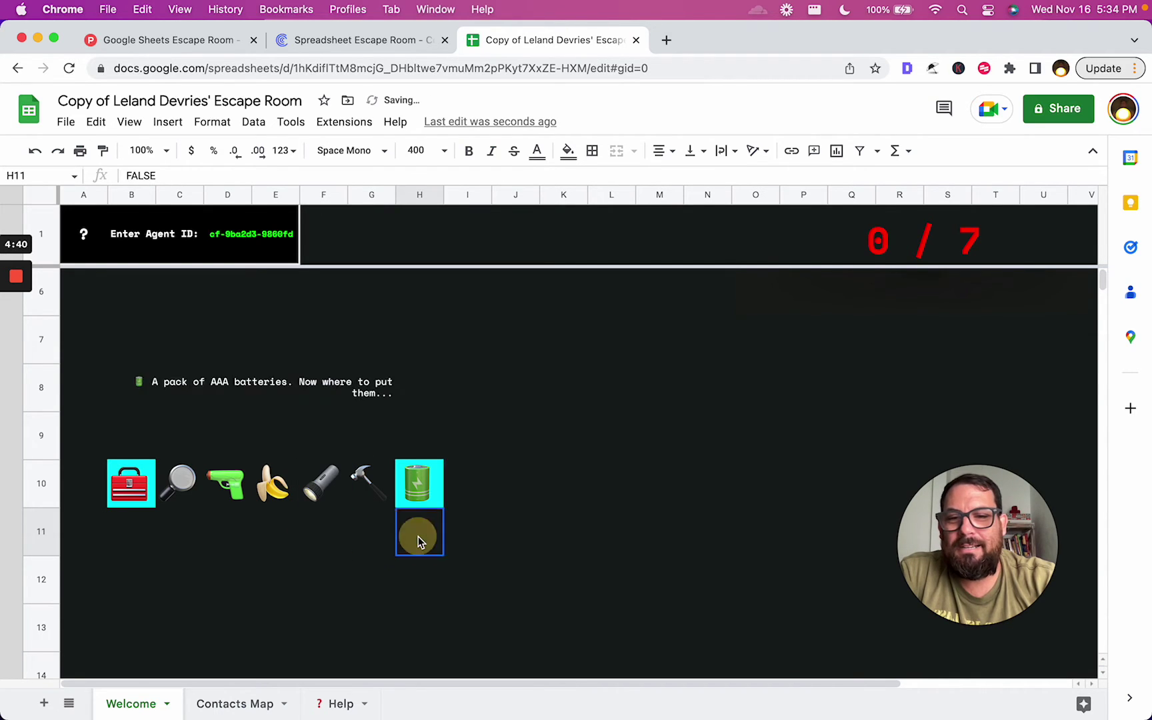
{"action": "left_click", "coordinate": [246, 551]}
{"action": "left_click", "coordinate": [363, 538]}
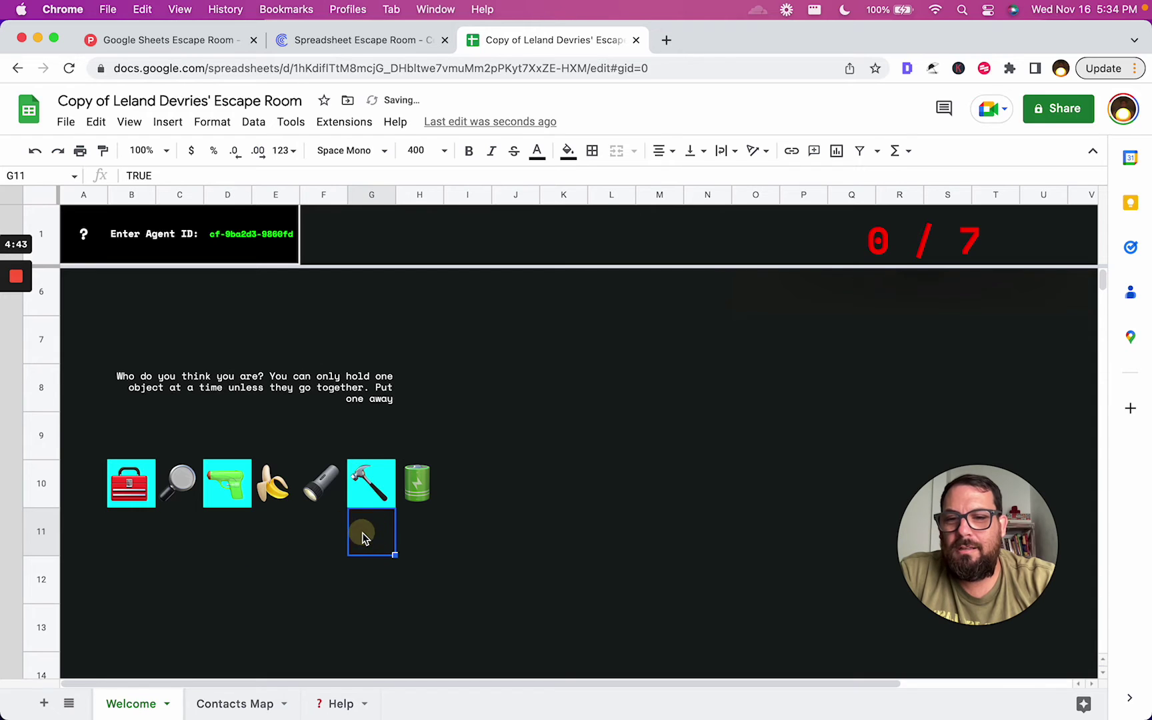
{"action": "left_click", "coordinate": [367, 535]}
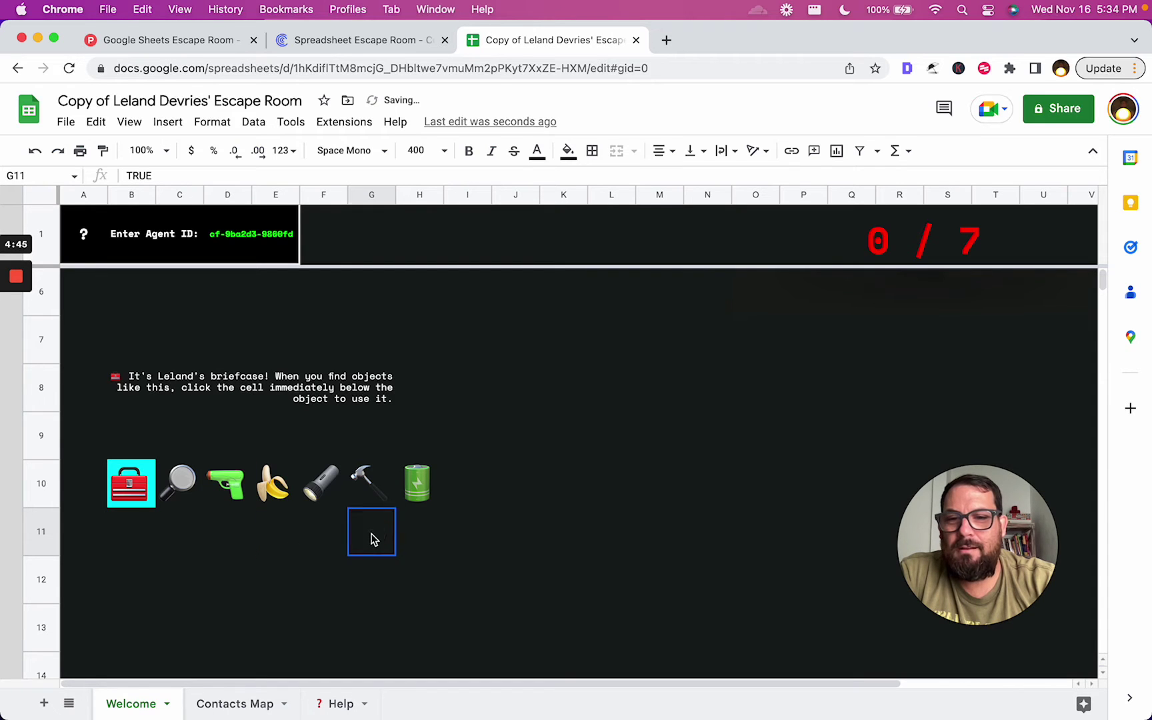
{"action": "left_click", "coordinate": [420, 533]}
{"action": "left_click", "coordinate": [386, 533]}
{"action": "left_click", "coordinate": [322, 541]}
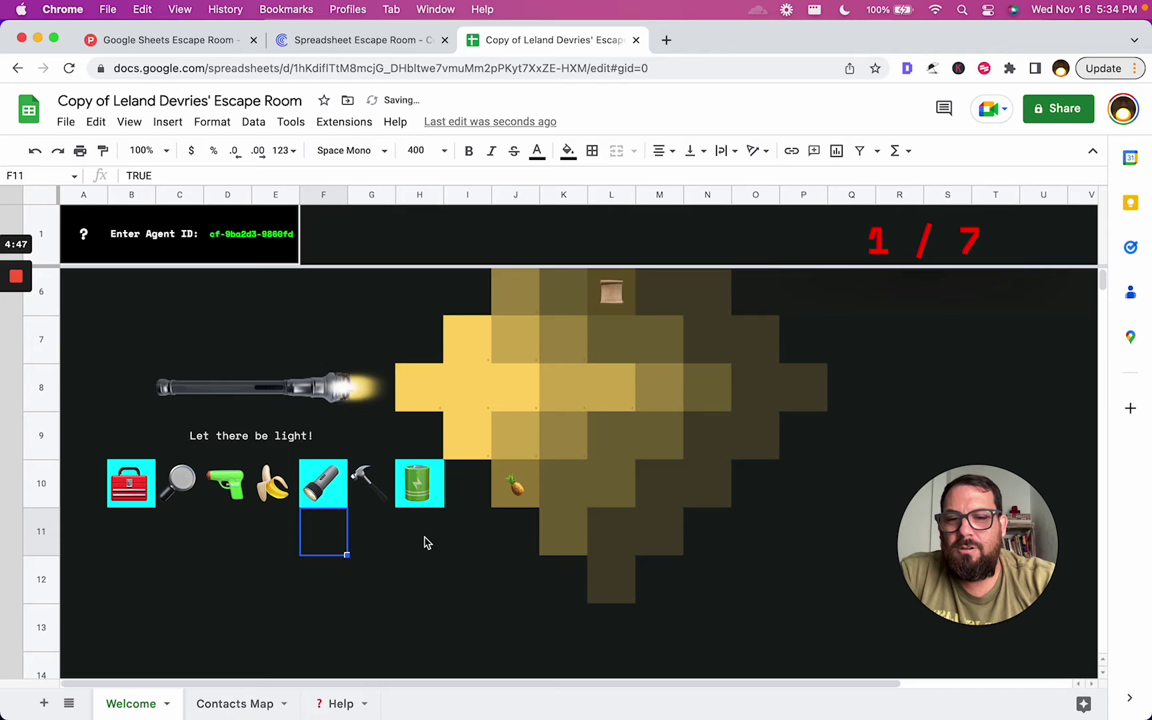
{"action": "left_click", "coordinate": [427, 544]}
{"action": "left_click", "coordinate": [427, 543]}
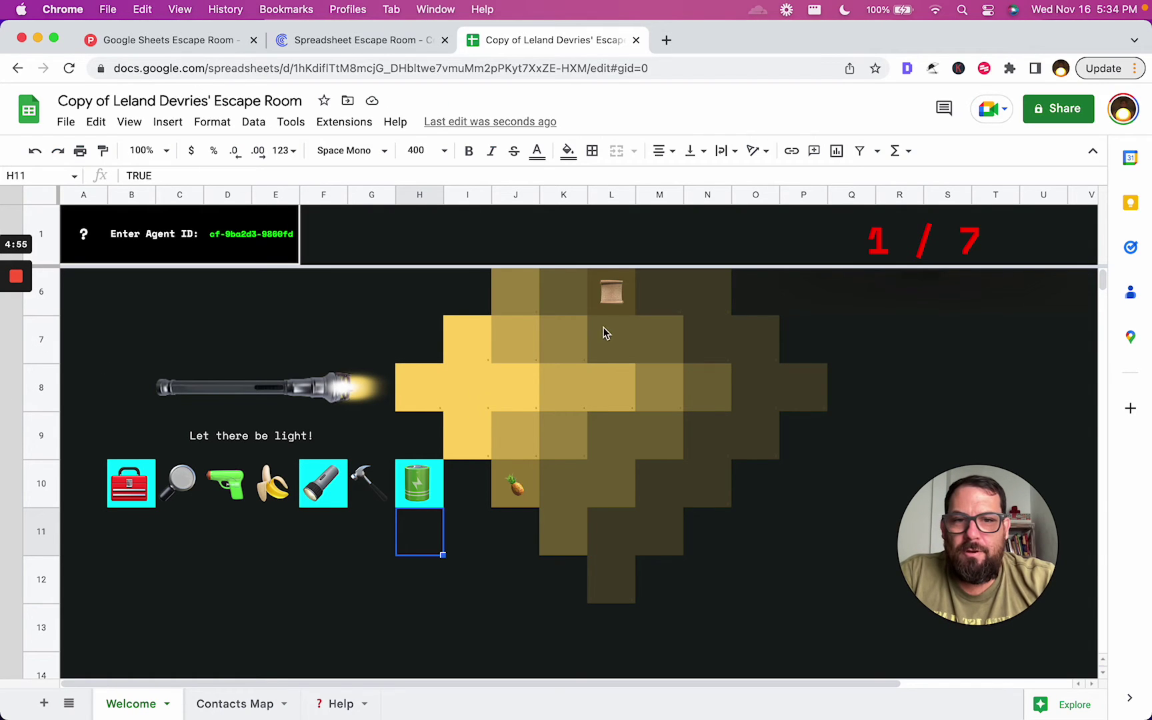
Inspect the pineapple's link and glance at the Contacts Map and Help sheets
{"action": "left_click", "coordinate": [514, 490]}
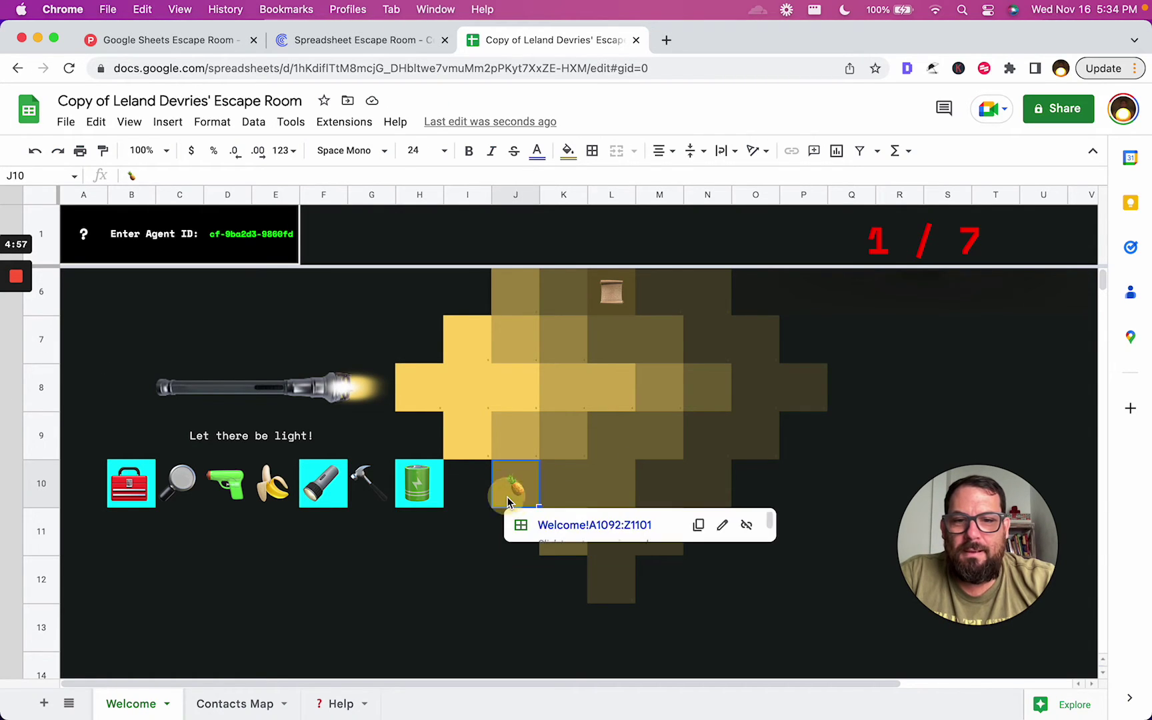
{"action": "left_click", "coordinate": [514, 523]}
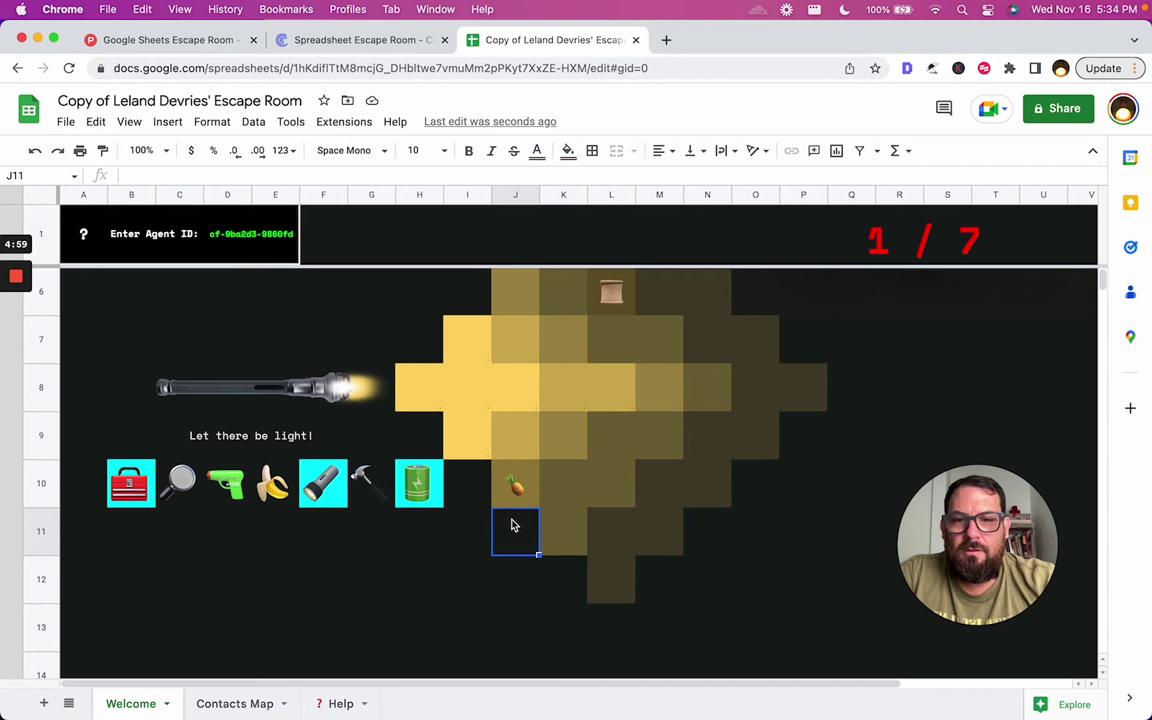
{"action": "left_click", "coordinate": [514, 485]}
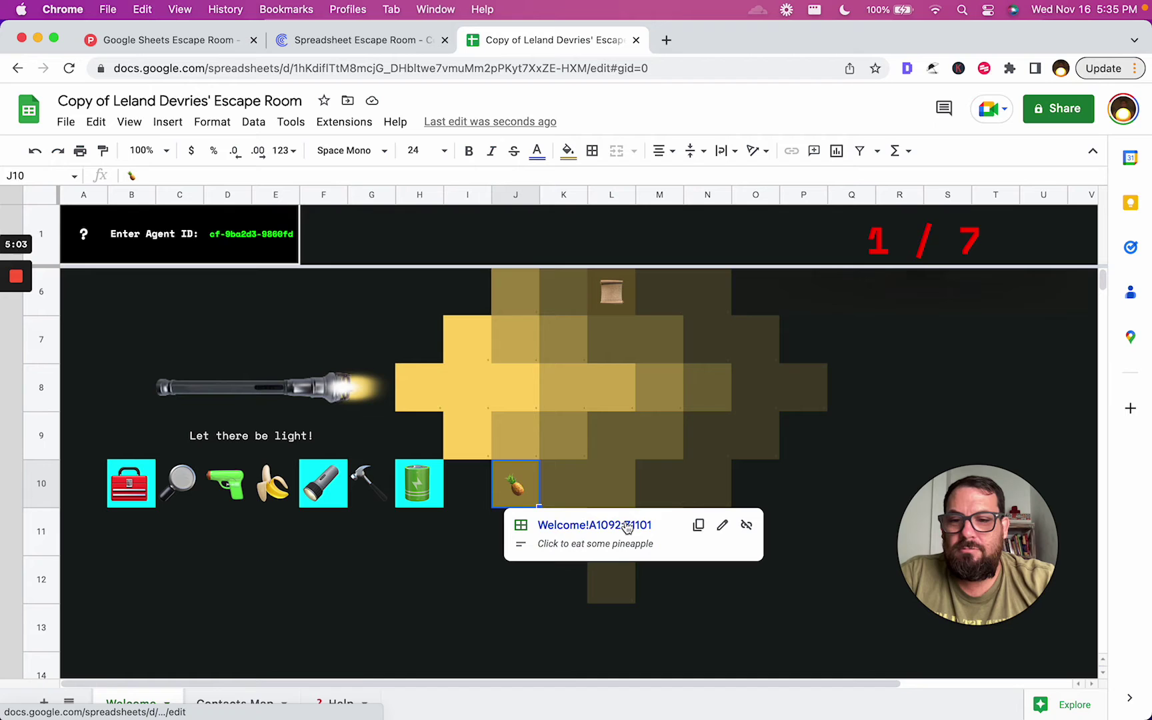
{"action": "left_click", "coordinate": [213, 703]}
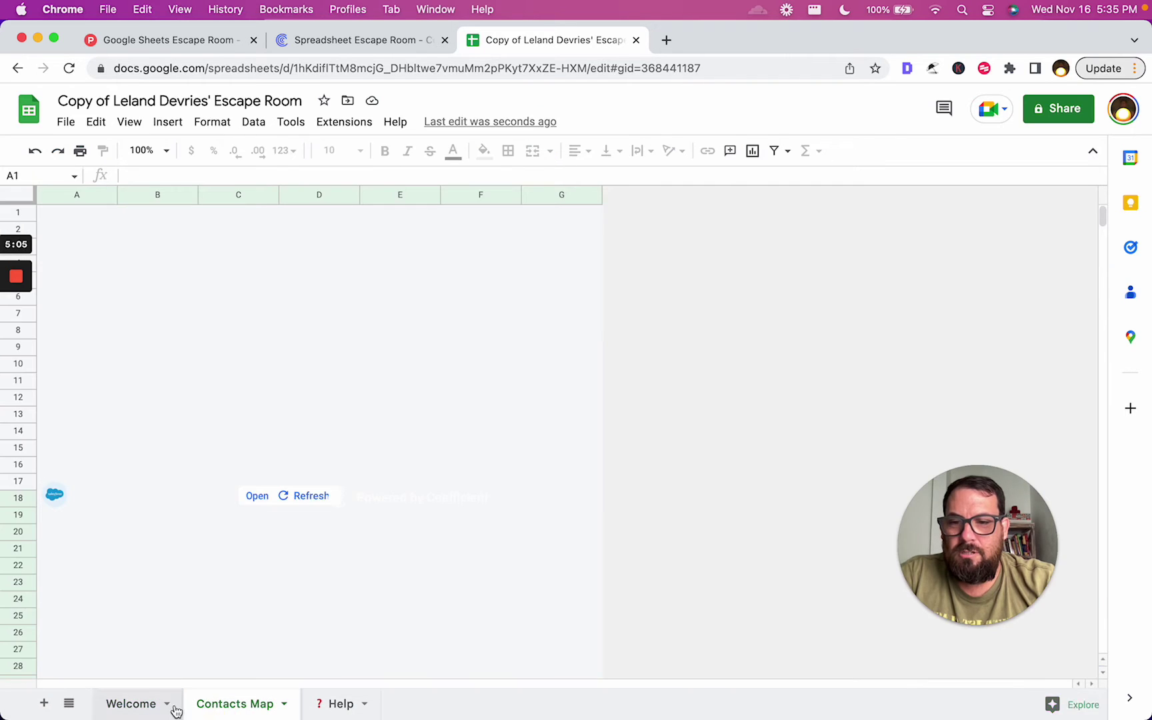
{"action": "left_click", "coordinate": [137, 703]}
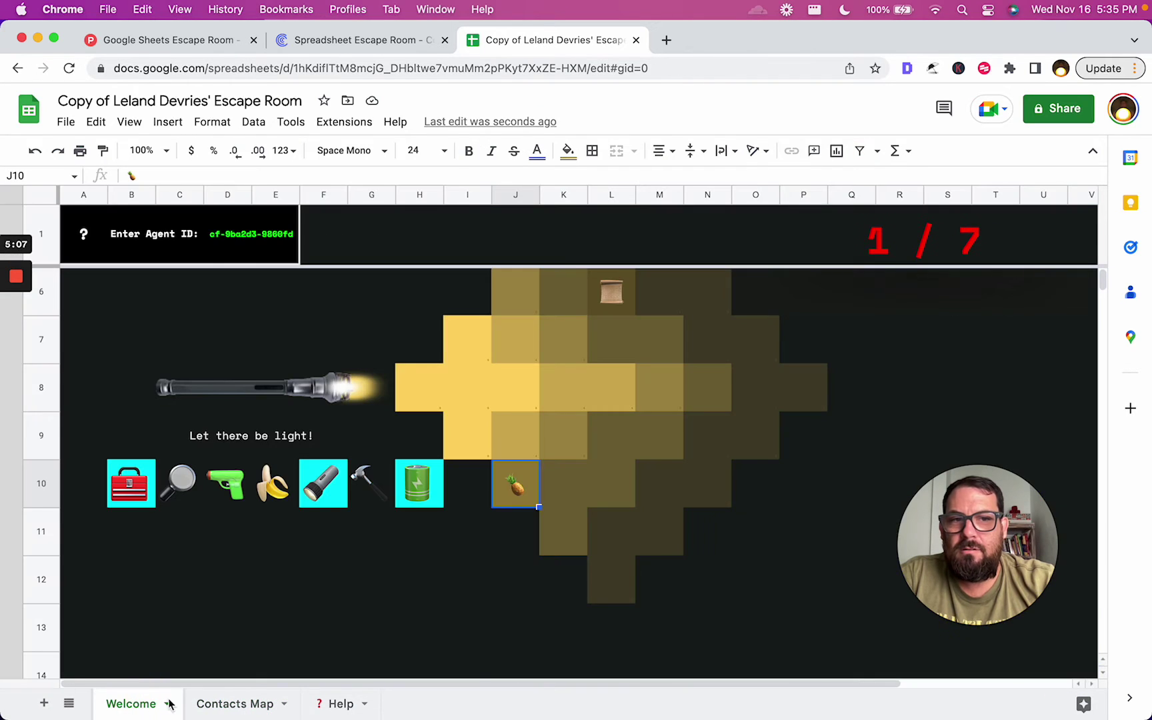
{"action": "left_click", "coordinate": [317, 703]}
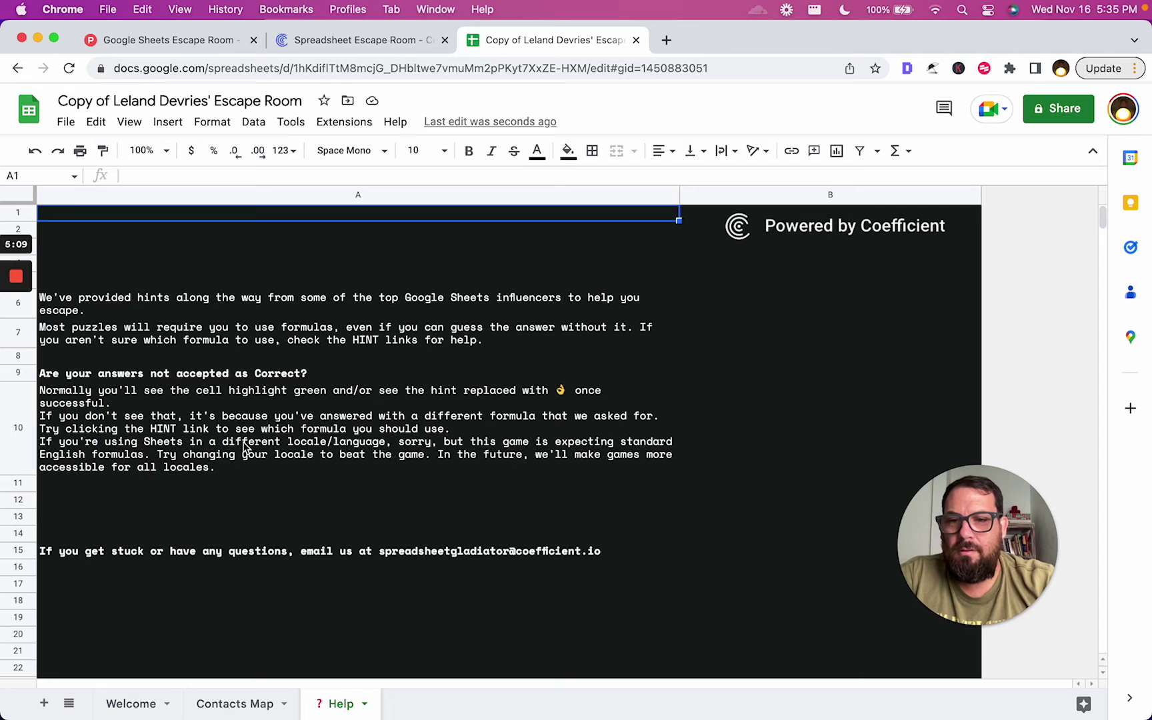
{"action": "left_click", "coordinate": [146, 705]}
Follow the scroll's Welcome!A800:S811 link to its hidden section
{"action": "left_click", "coordinate": [613, 301]}
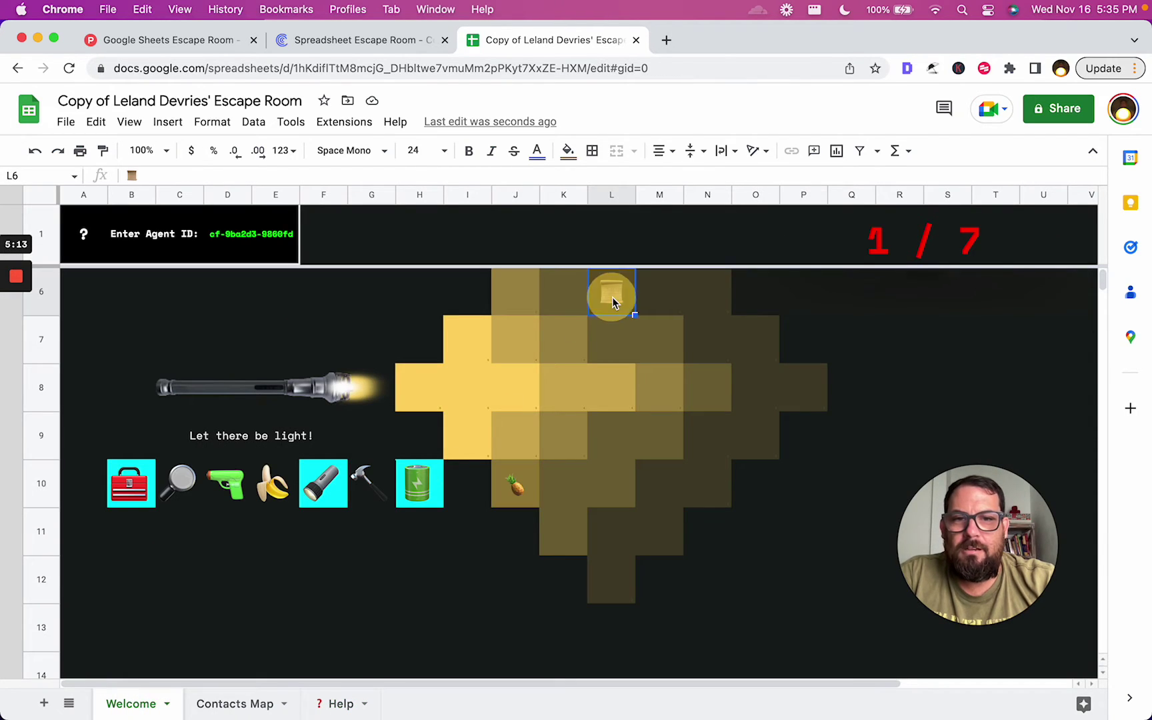
{"action": "left_click", "coordinate": [609, 337]}
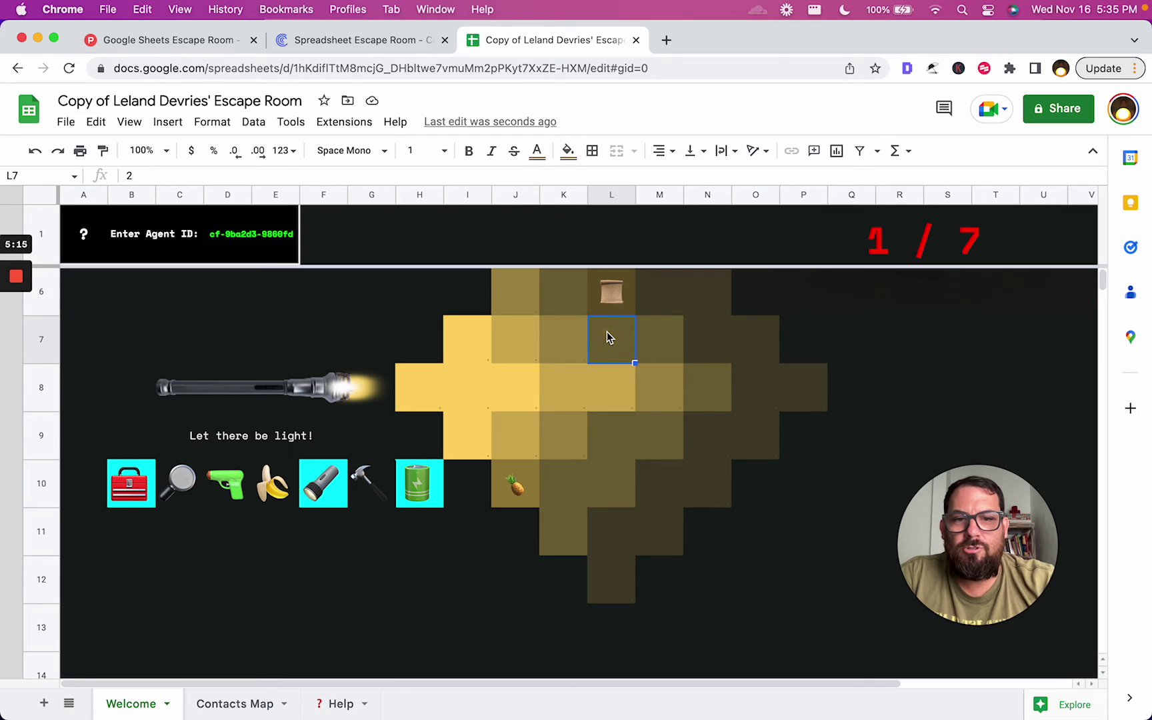
{"action": "left_click", "coordinate": [615, 343]}
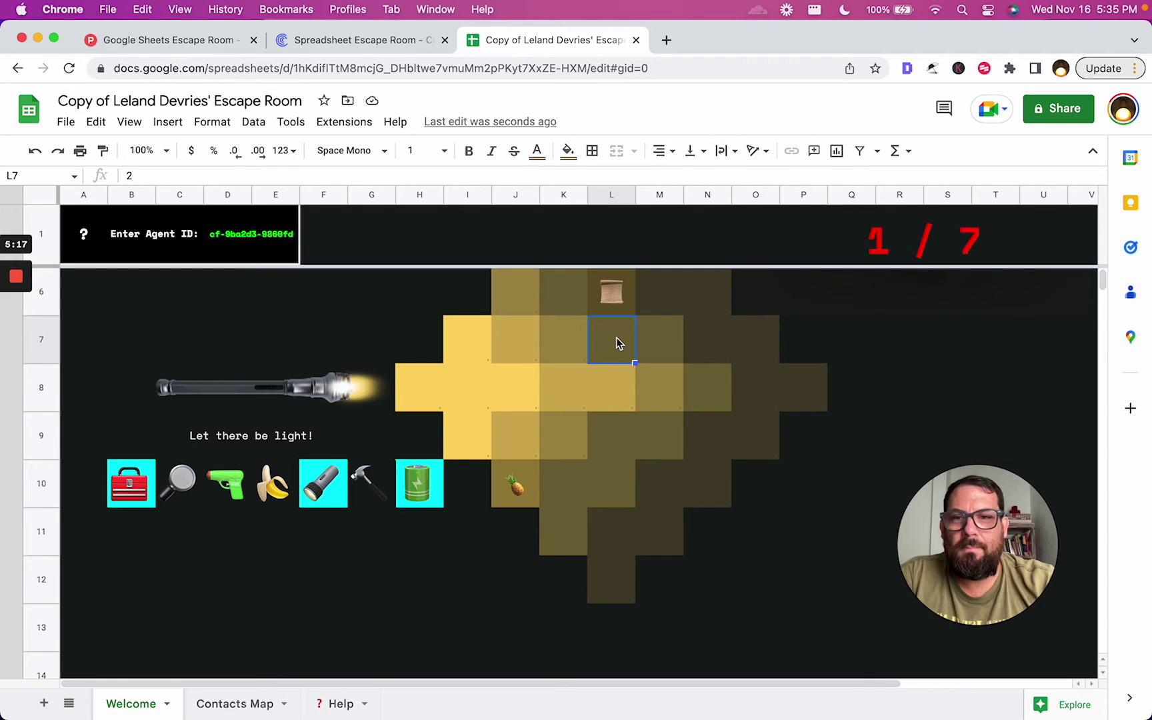
{"action": "left_click", "coordinate": [618, 291]}
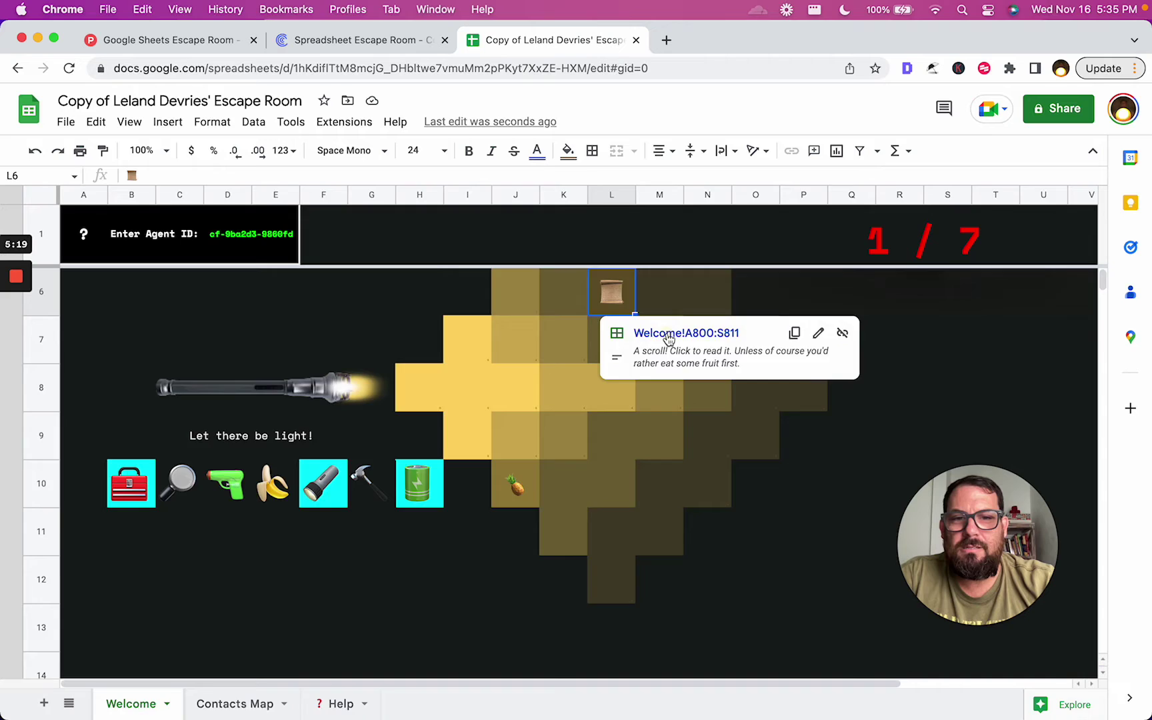
{"action": "left_click", "coordinate": [667, 333]}
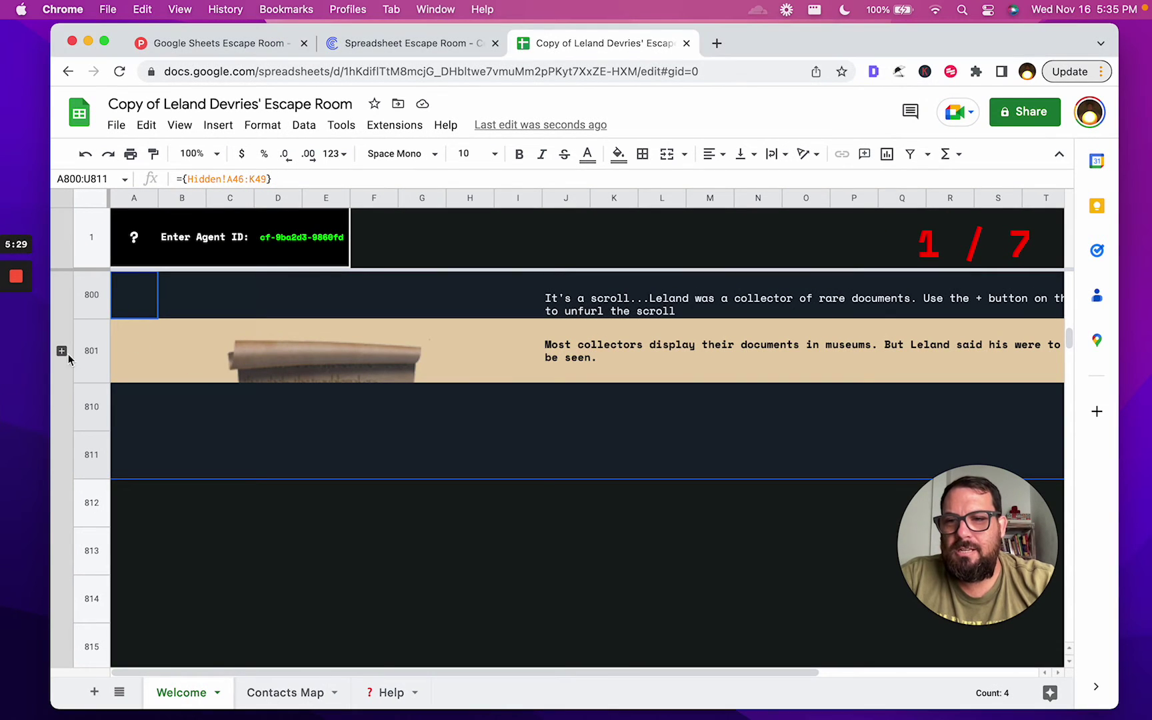
Expand the hidden rows to unfurl the scroll and read the collector's note
{"action": "left_click", "coordinate": [61, 351]}
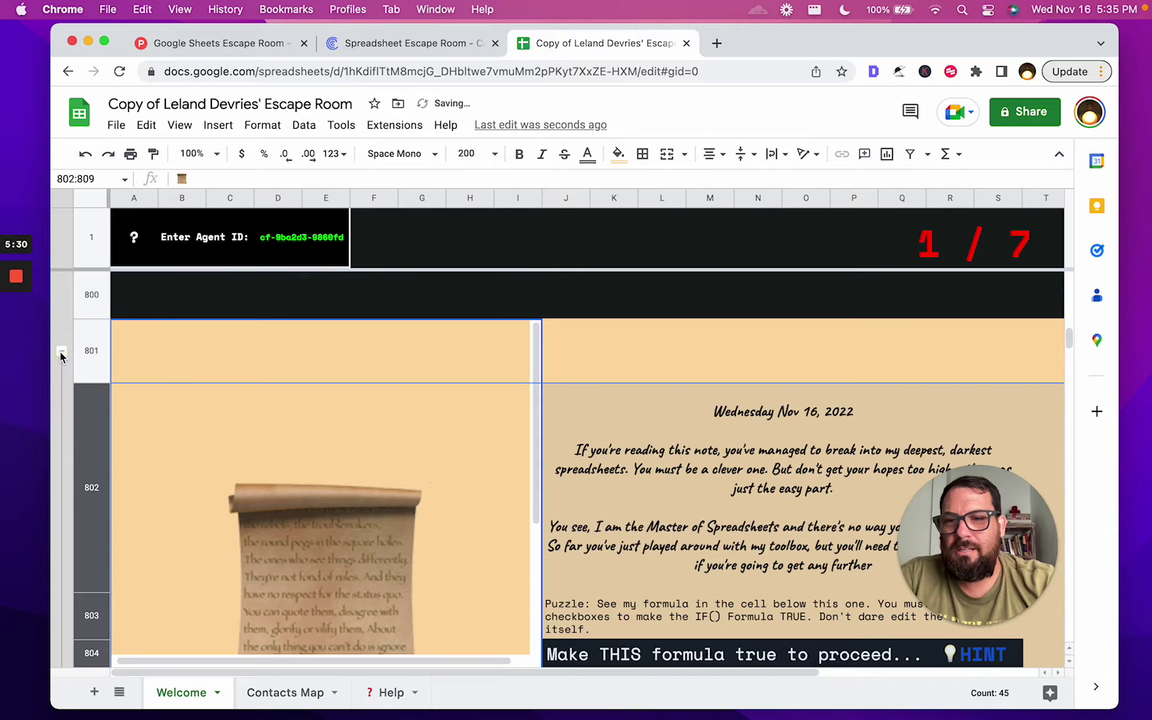
{"action": "left_click", "coordinate": [647, 417]}
{"action": "scroll", "coordinate": [652, 414], "scroll_direction": "down", "scroll_amount": 1}
{"action": "scroll", "coordinate": [652, 415], "scroll_direction": "down", "scroll_amount": 1}
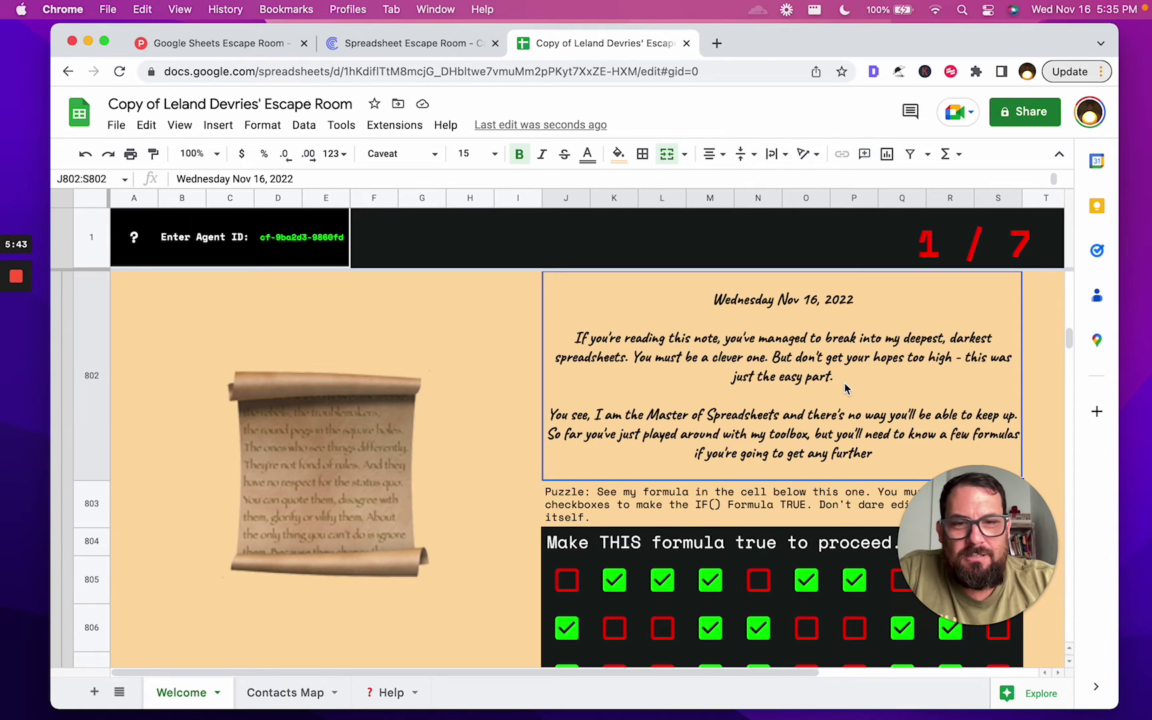
{"action": "scroll", "coordinate": [844, 383], "scroll_direction": "down", "scroll_amount": 1}
{"action": "scroll", "coordinate": [843, 383], "scroll_direction": "up", "scroll_amount": 1}
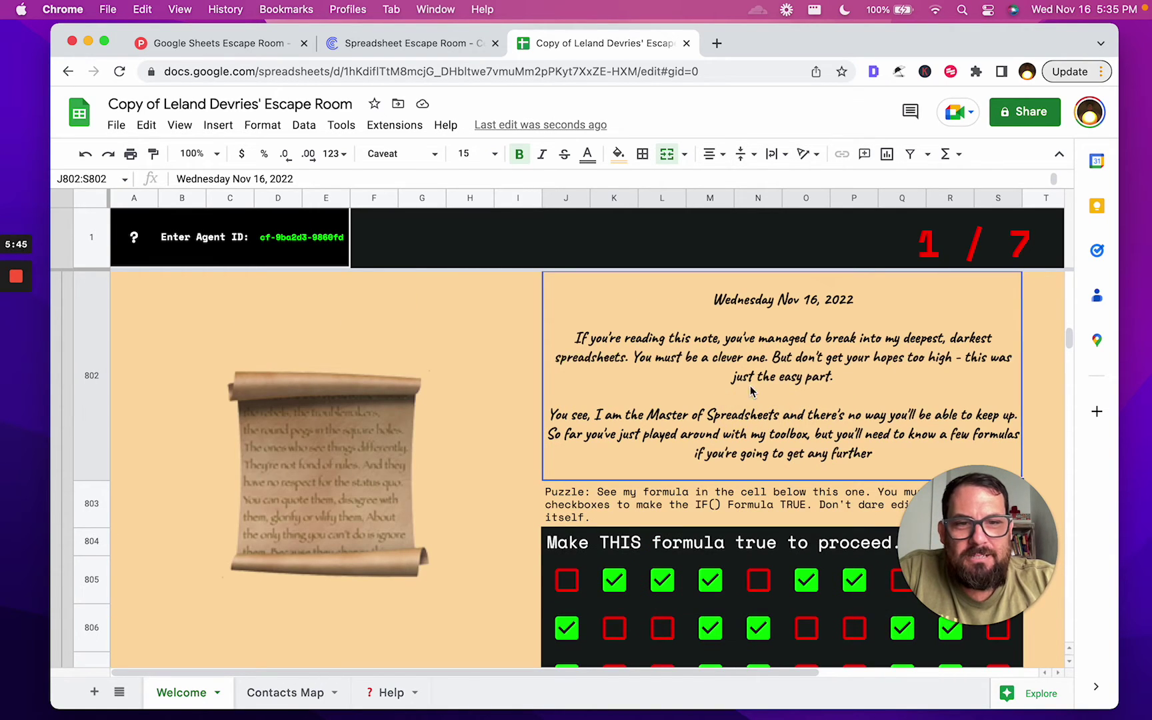
{"action": "left_click_drag", "start_coordinate": [1010, 530], "coordinate": [208, 577]}
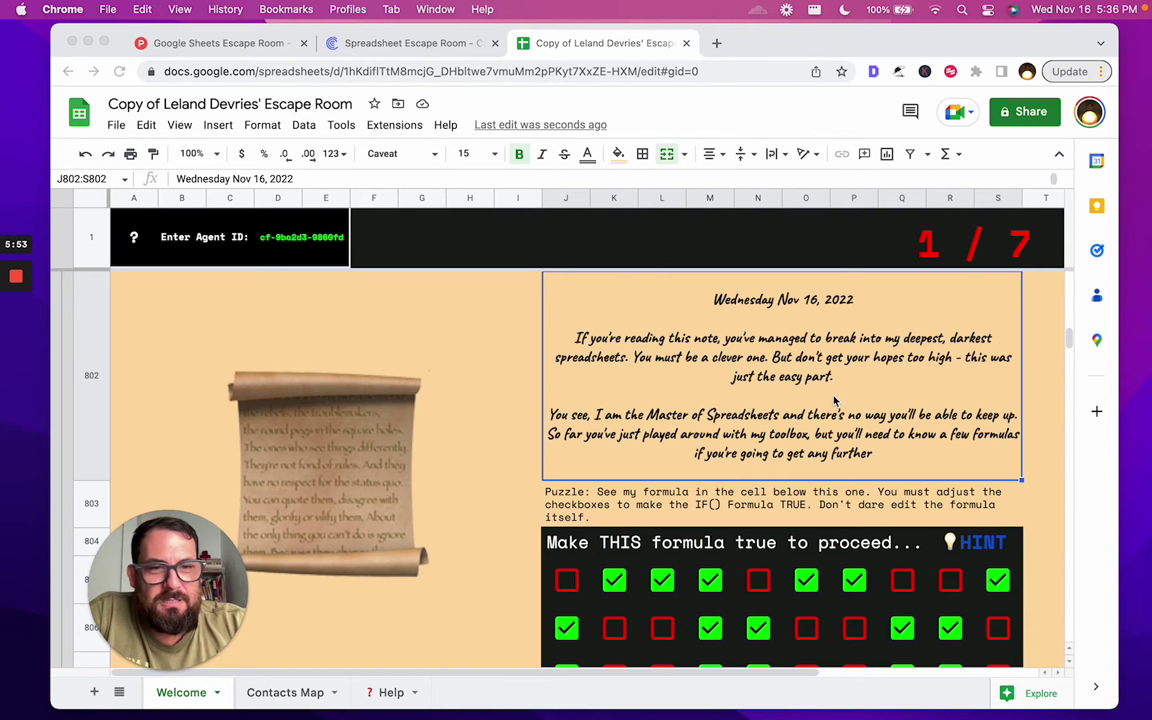
Scroll to row 803 and select the checkbox grid's IF() puzzle instructions
{"action": "left_click", "coordinate": [924, 427]}
{"action": "scroll", "coordinate": [924, 423], "scroll_direction": "down", "scroll_amount": 3}
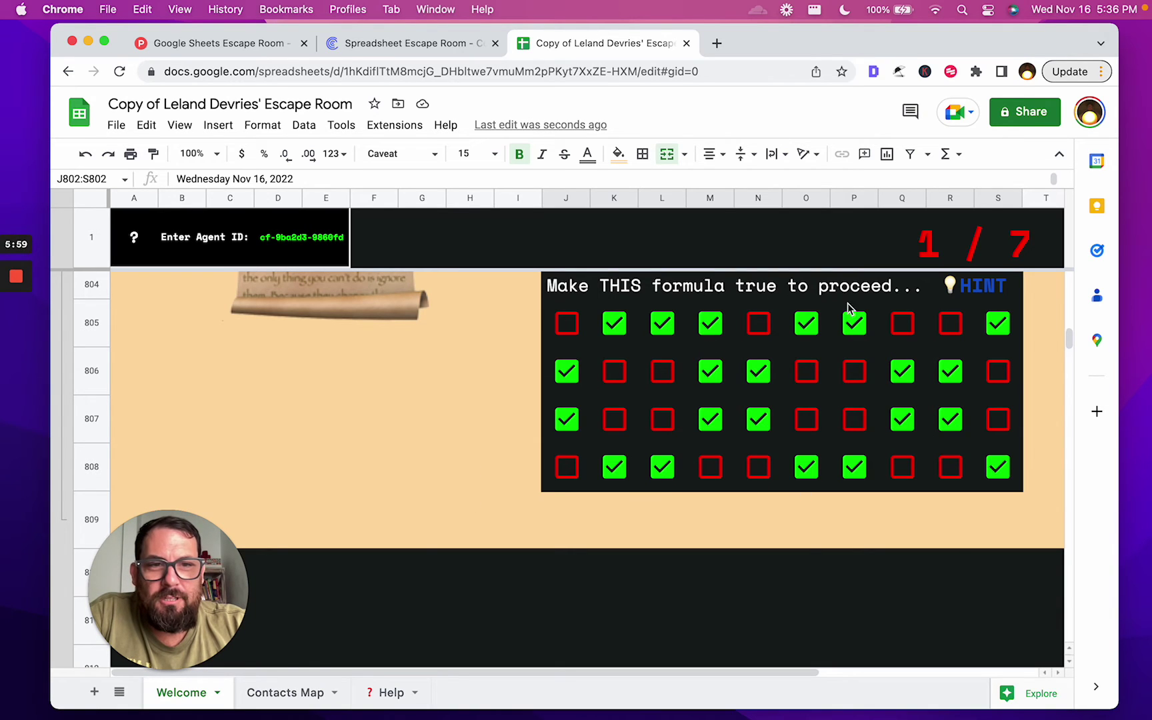
{"action": "scroll", "coordinate": [903, 308], "scroll_direction": "up", "scroll_amount": 1}
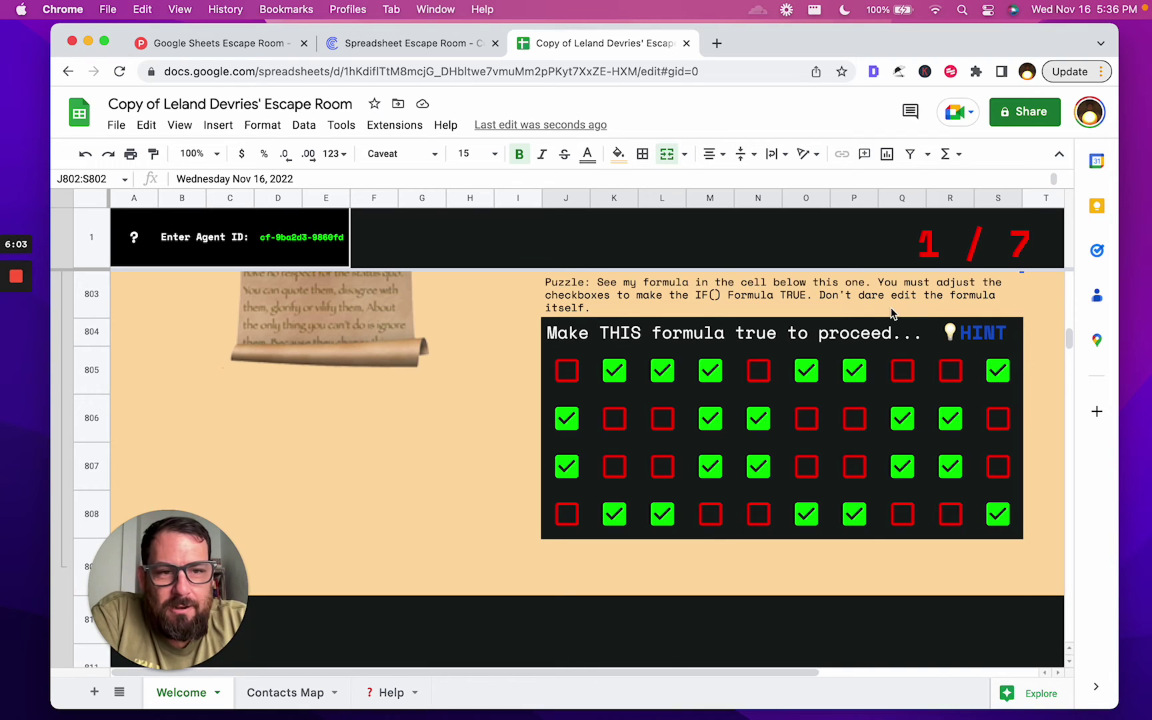
{"action": "scroll", "coordinate": [733, 334], "scroll_direction": "up", "scroll_amount": 1}
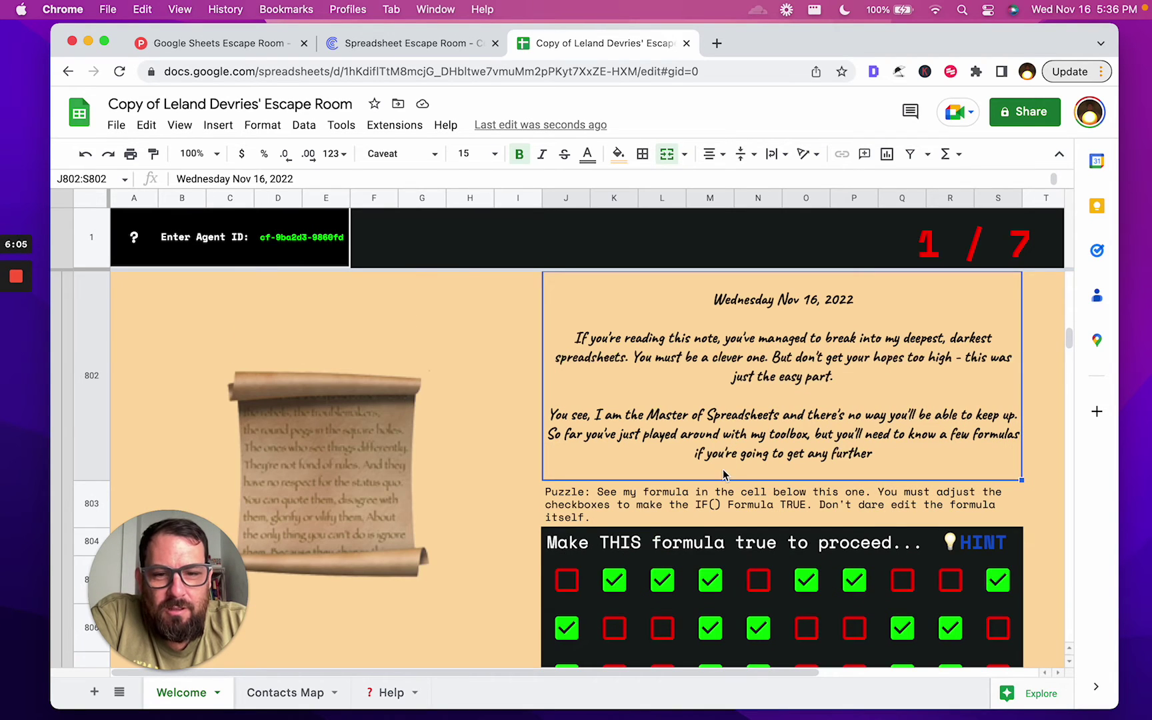
{"action": "left_click", "coordinate": [625, 510]}
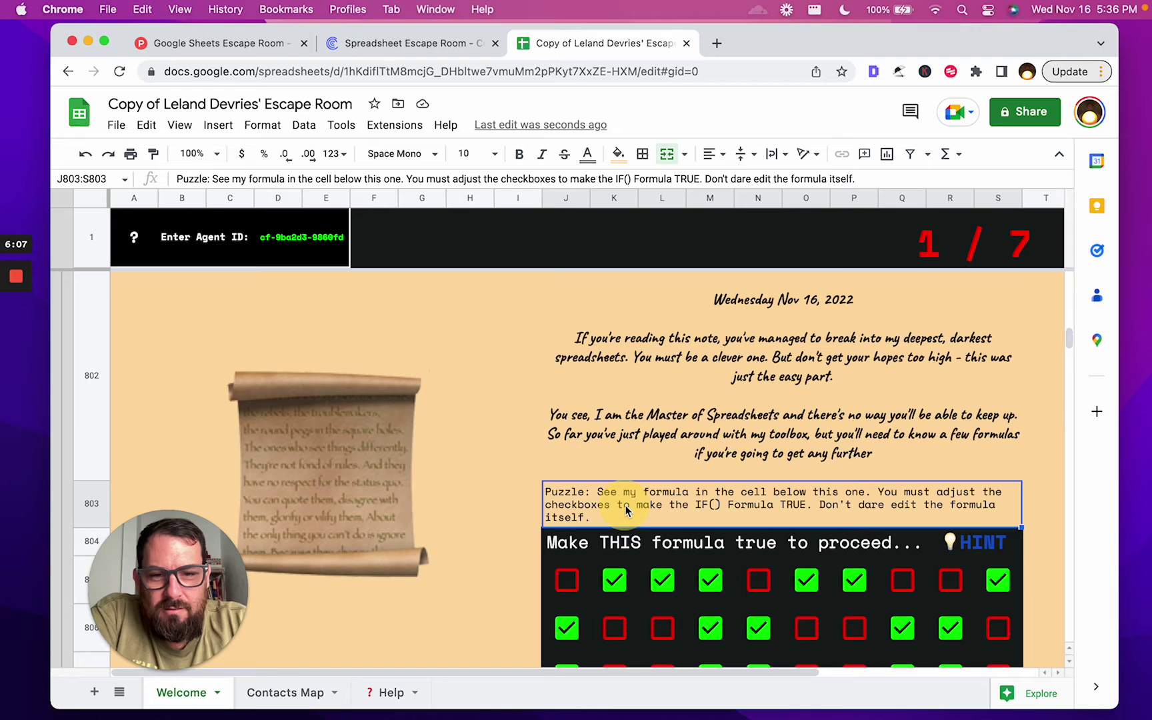
{"action": "scroll", "coordinate": [498, 508], "scroll_direction": "down", "scroll_amount": 1}
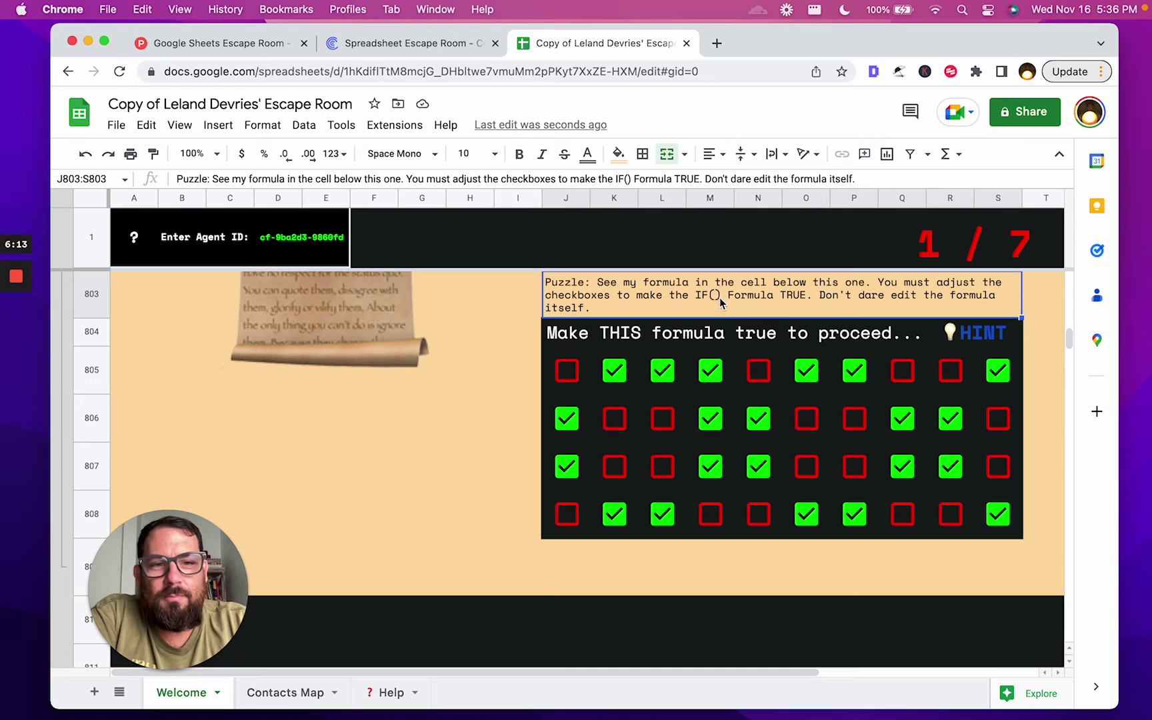
Read the IF formula in J804 and tick checkboxes L806 and Q808 so it evaluates TRUE
{"action": "left_click", "coordinate": [764, 327]}
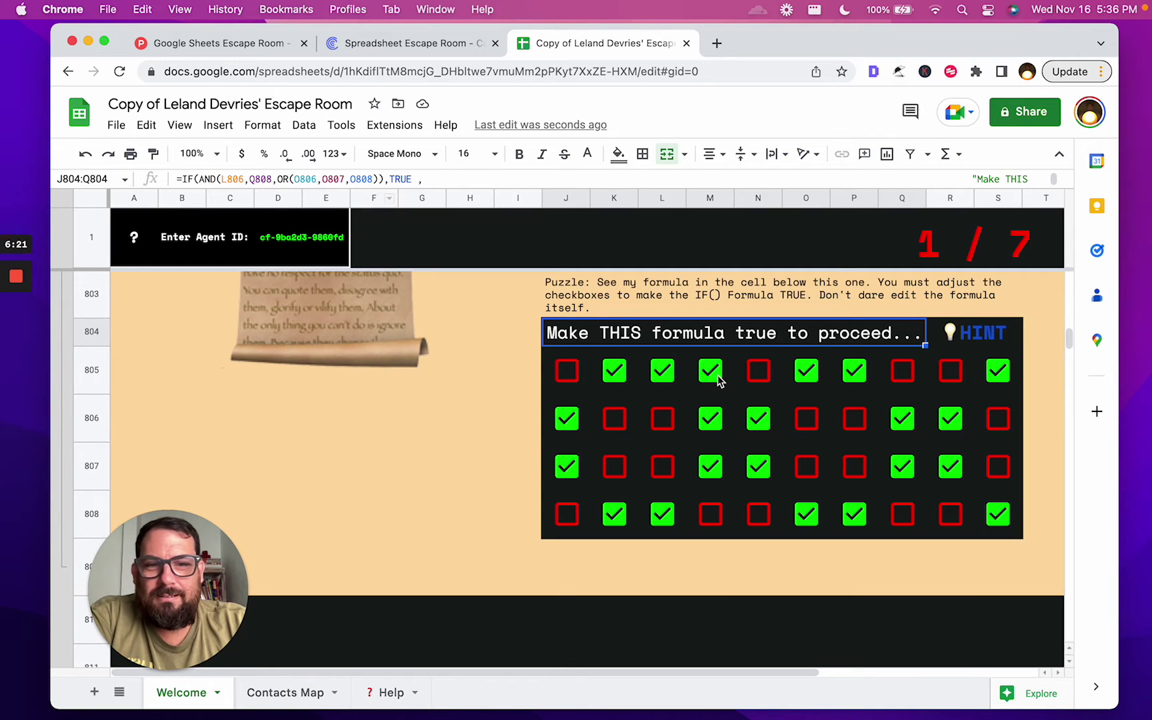
{"action": "left_click", "coordinate": [663, 420]}
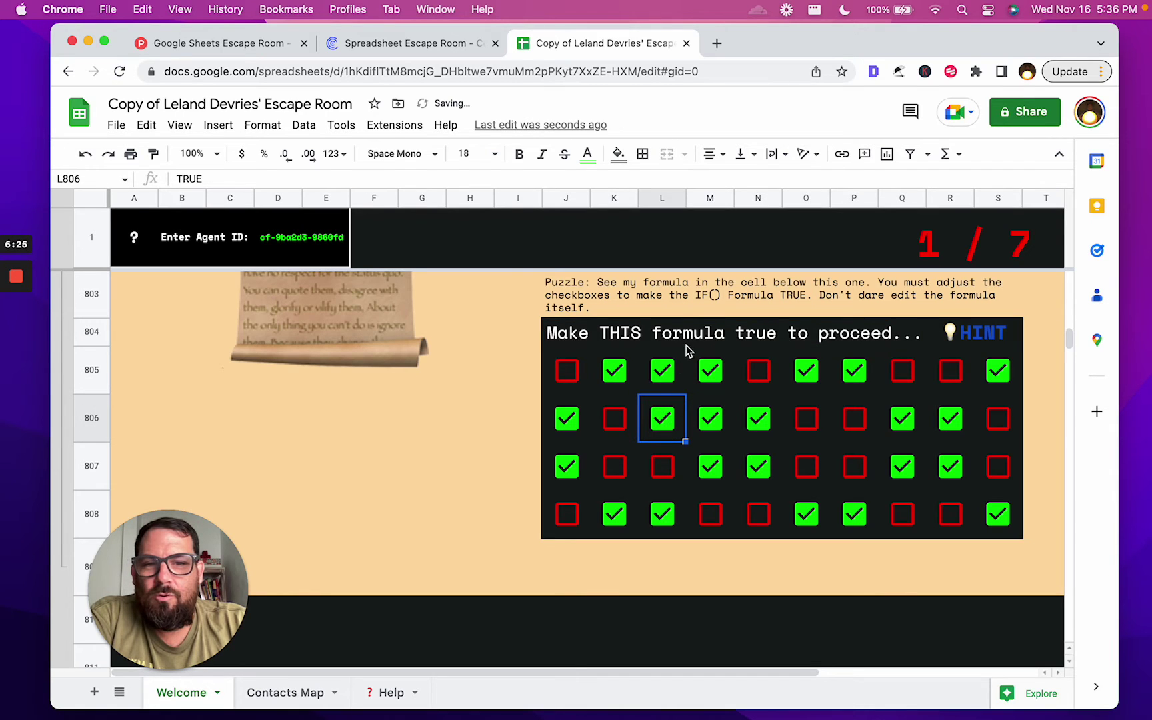
{"action": "left_click", "coordinate": [659, 337]}
{"action": "scroll", "coordinate": [201, 279], "scroll_direction": "down", "scroll_amount": 1}
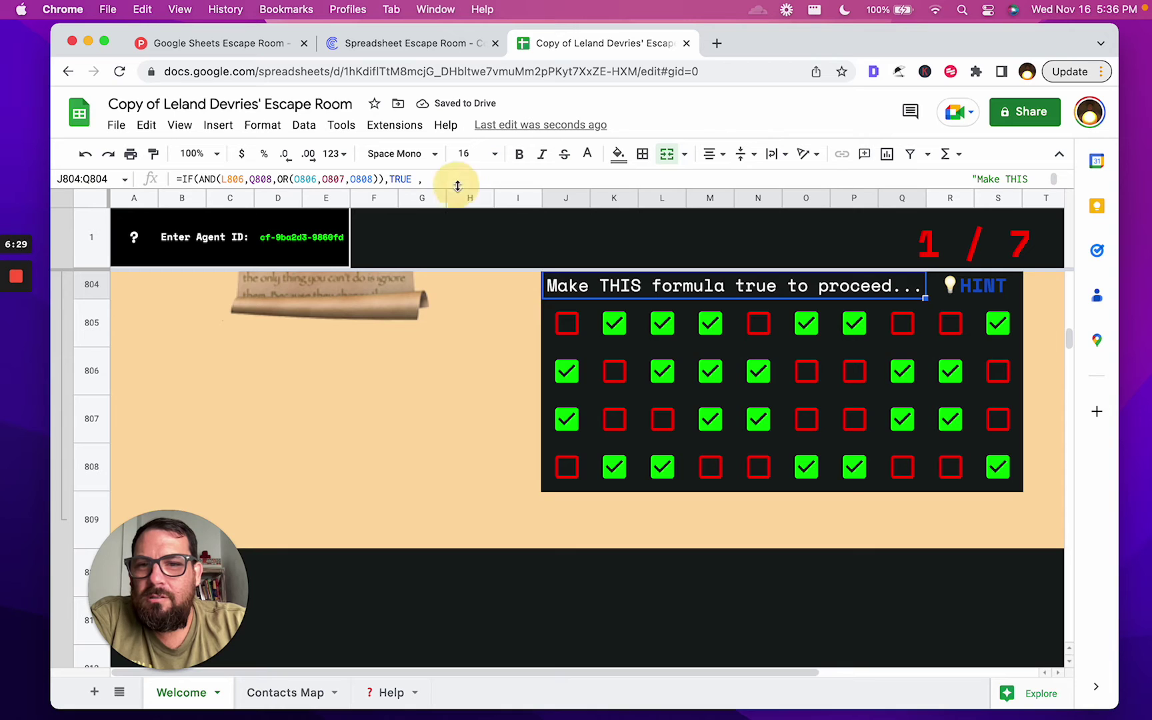
{"action": "mouse_move", "coordinate": [457, 204]}
{"action": "left_mouse_down"}
{"action": "mouse_move", "coordinate": [452, 266]}
{"action": "mouse_move", "coordinate": [458, 226]}
{"action": "left_mouse_up"}
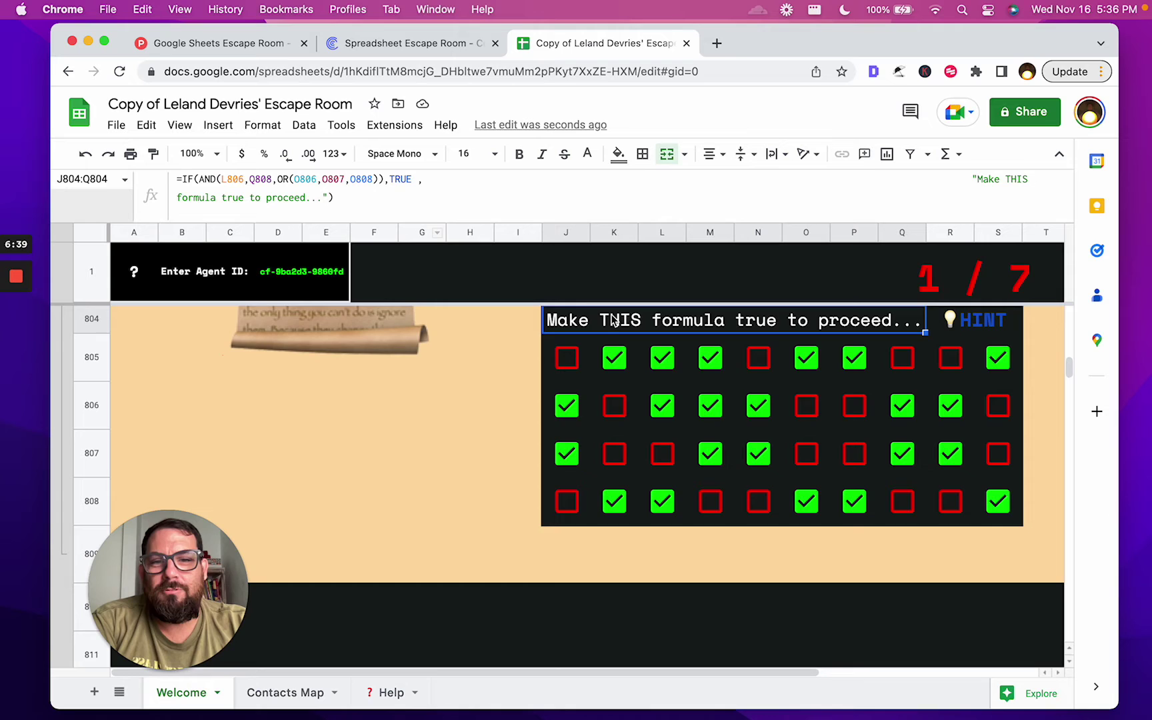
{"action": "left_click", "coordinate": [589, 324]}
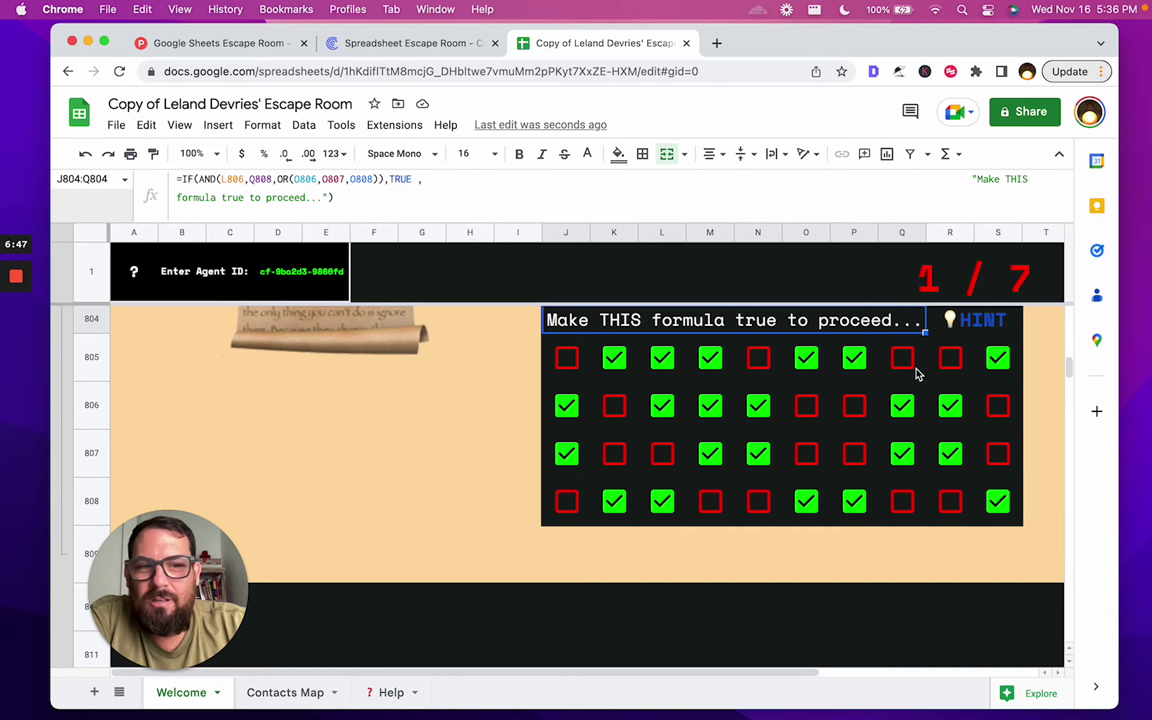
{"action": "left_click", "coordinate": [905, 488]}
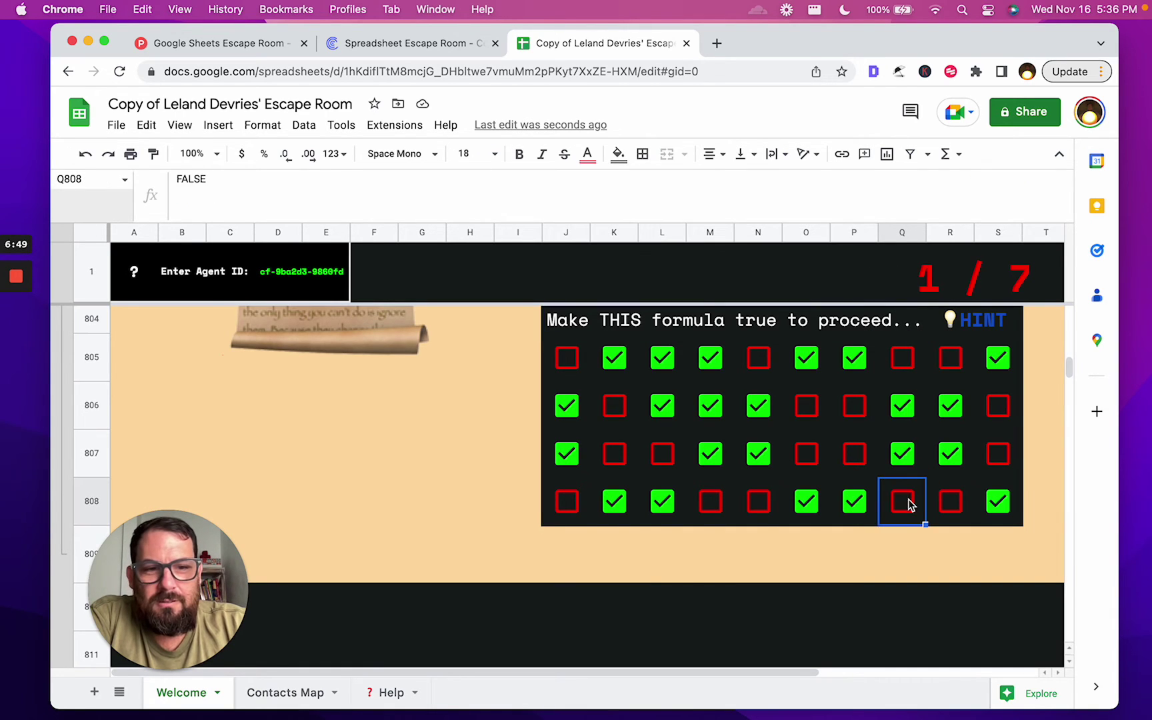
{"action": "left_click", "coordinate": [908, 501]}
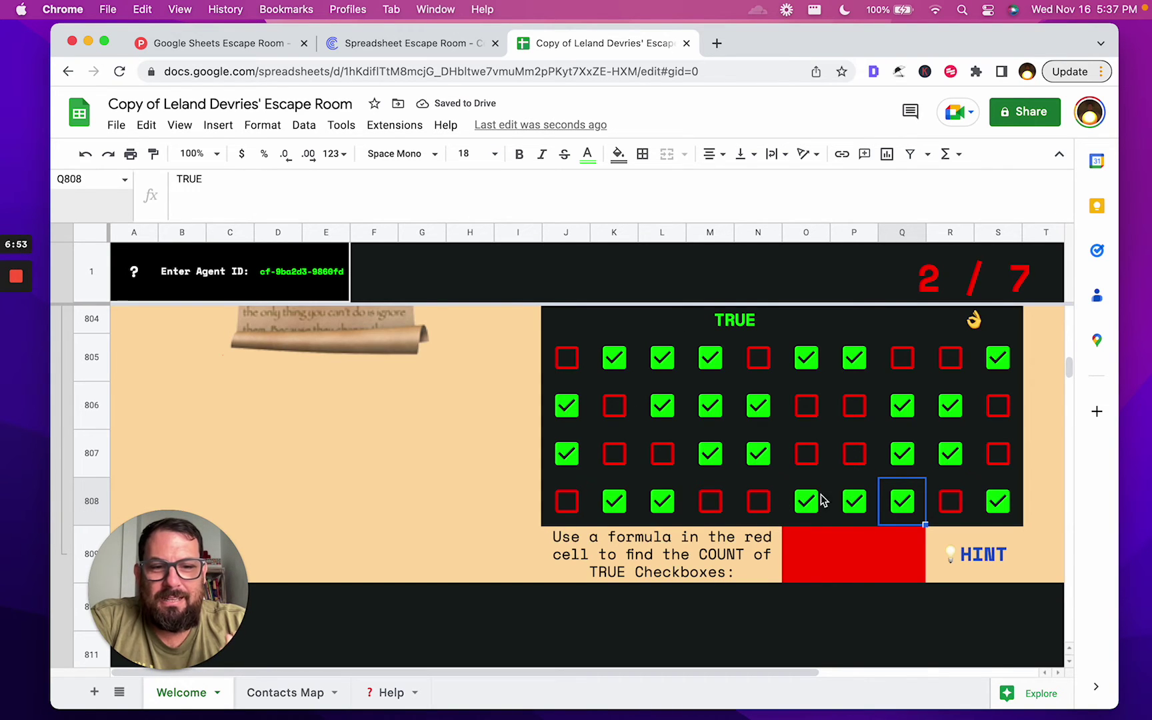
{"action": "left_click", "coordinate": [722, 564]}
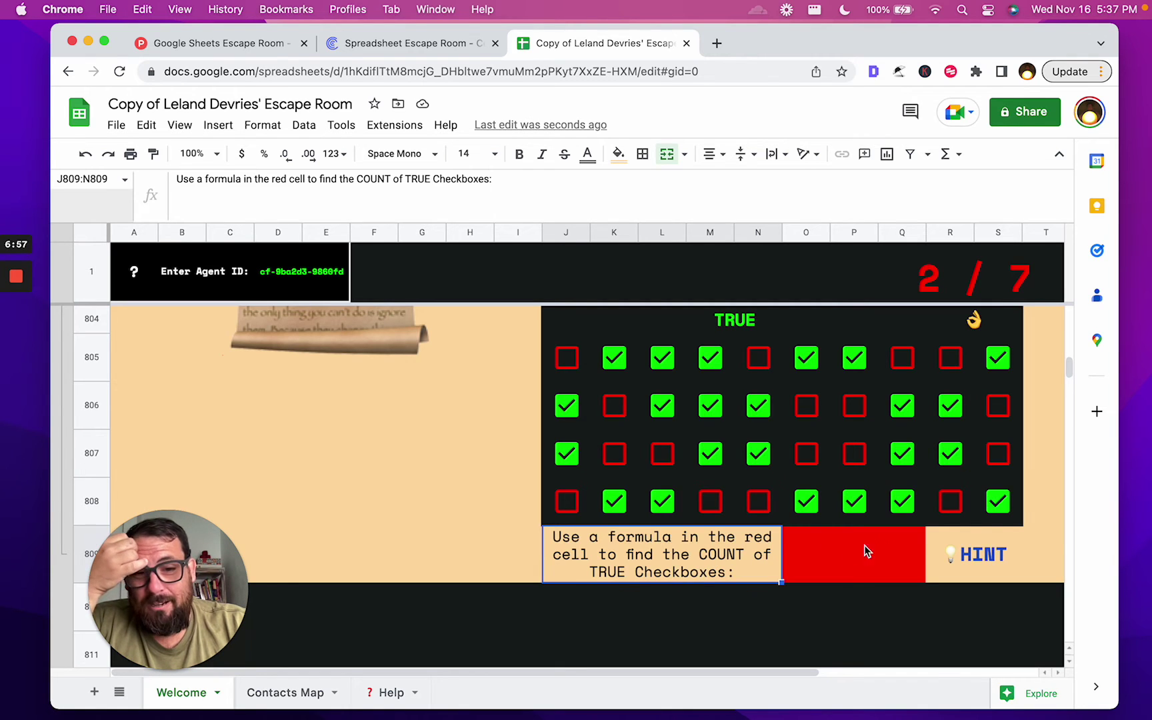
Enter =COUNTIF(J805:S808,TRUE) in the red cell O809 so it returns 23
{"action": "left_click", "coordinate": [887, 553]}
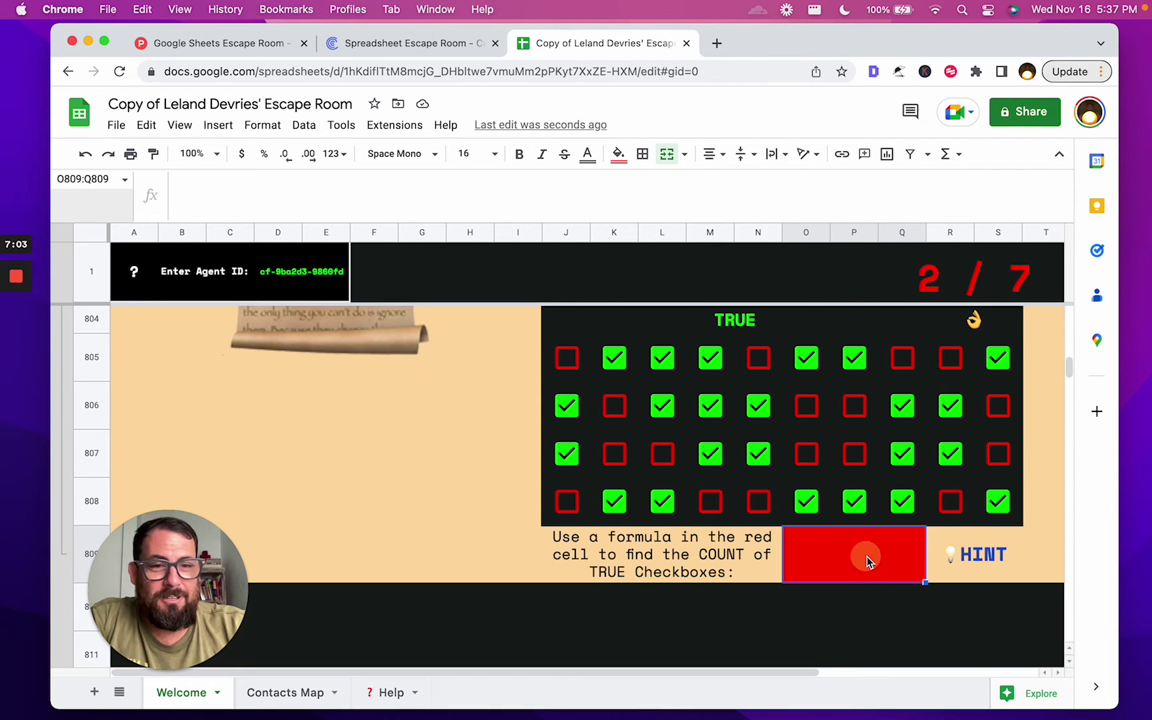
{"action": "double_click", "coordinate": [866, 555]}
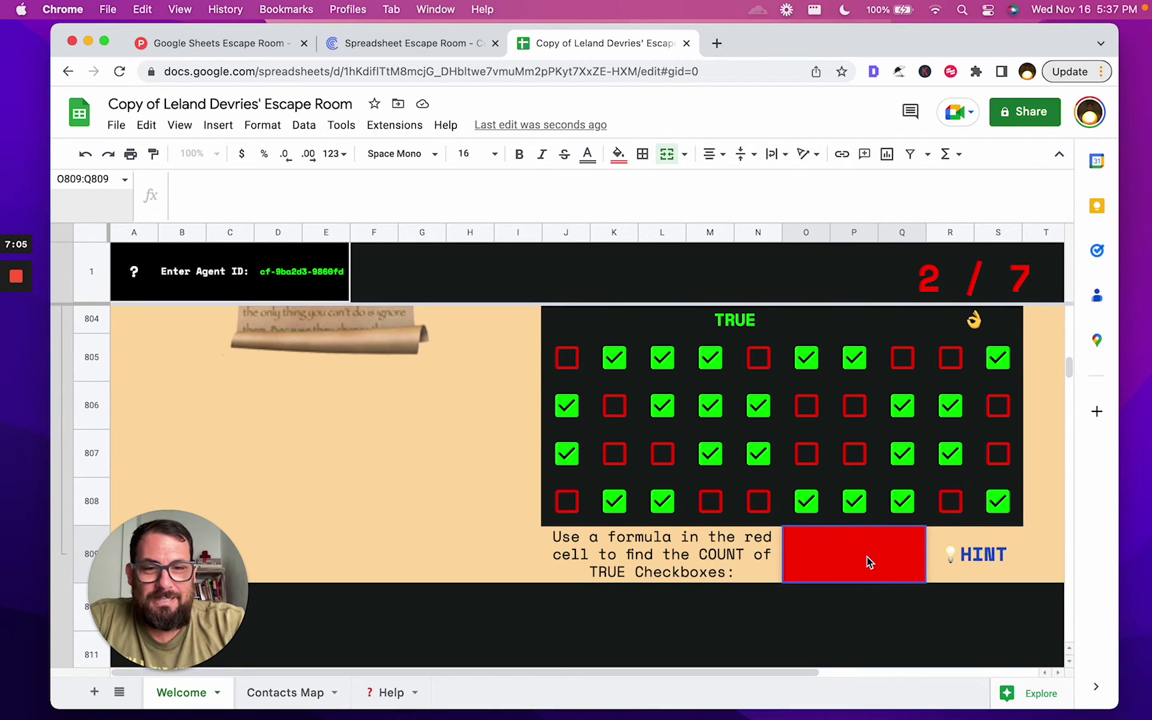
{"action": "type", "text": "c"}
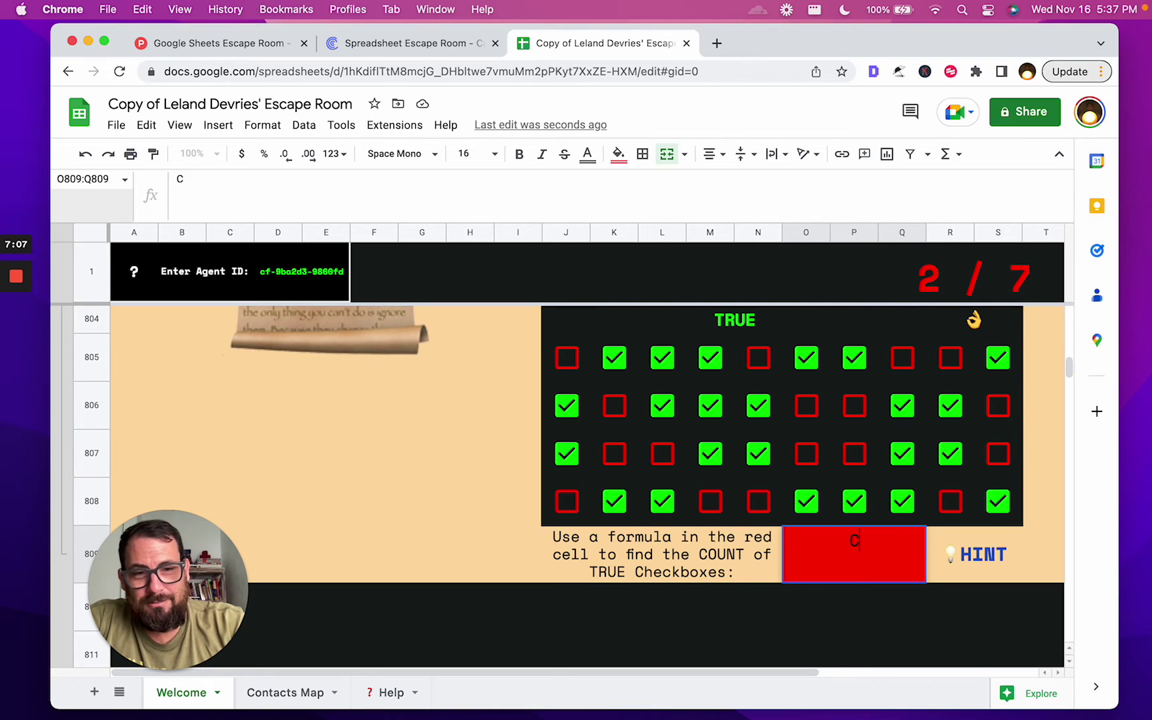
{"action": "key", "text": "BackSpace"}
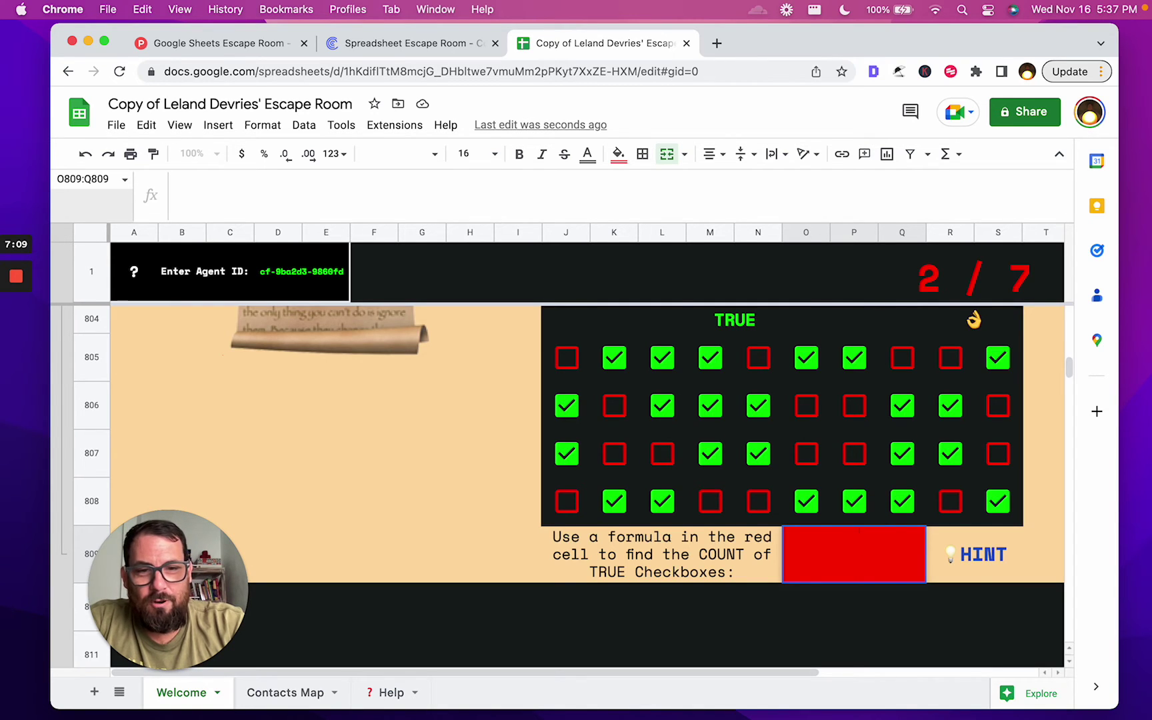
{"action": "type", "text": "="}
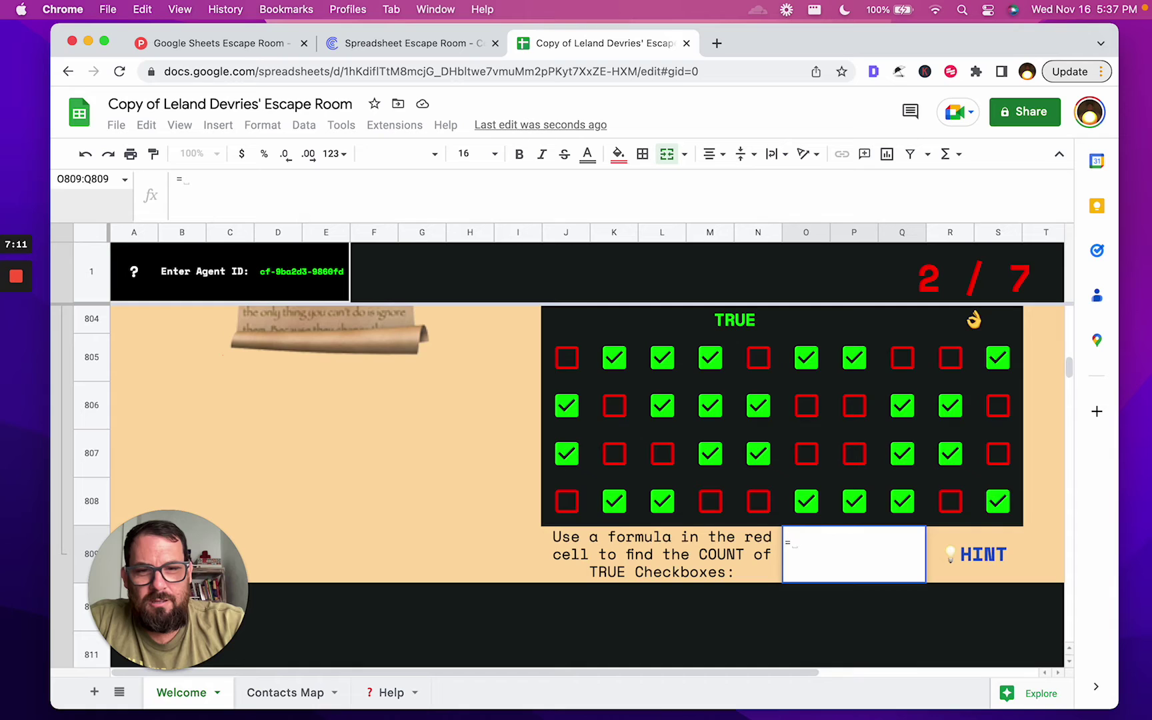
{"action": "type", "text": "COUNTIF("}
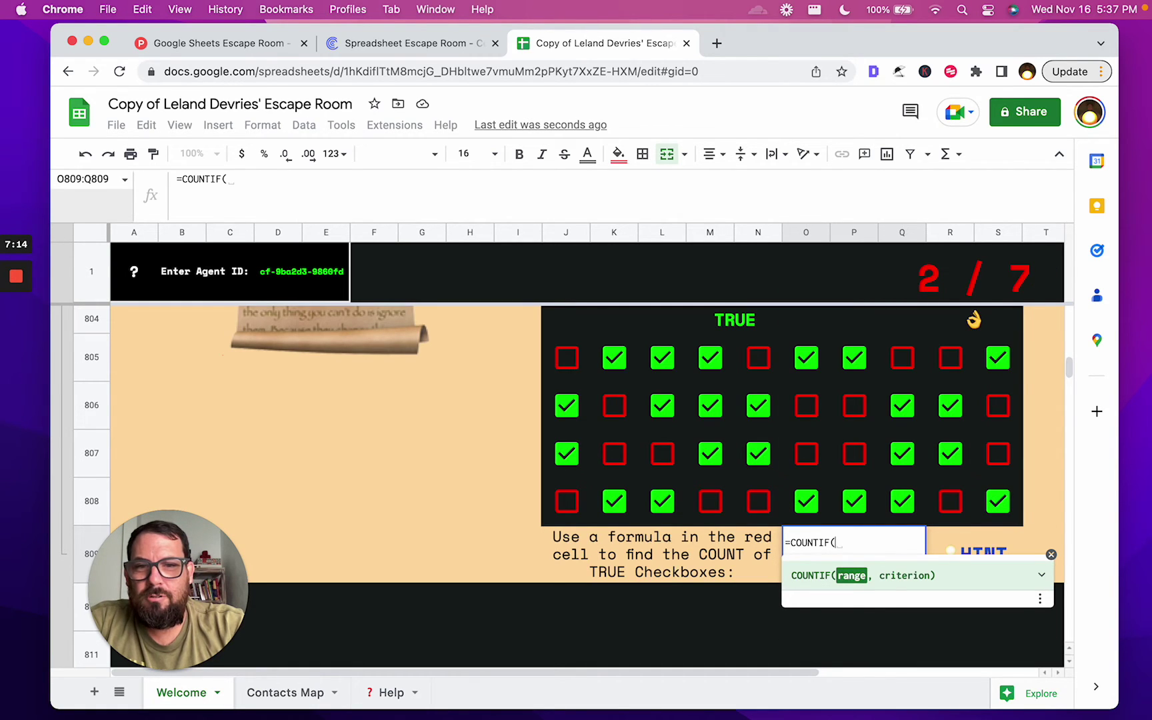
{"action": "type", "text": "J805"}
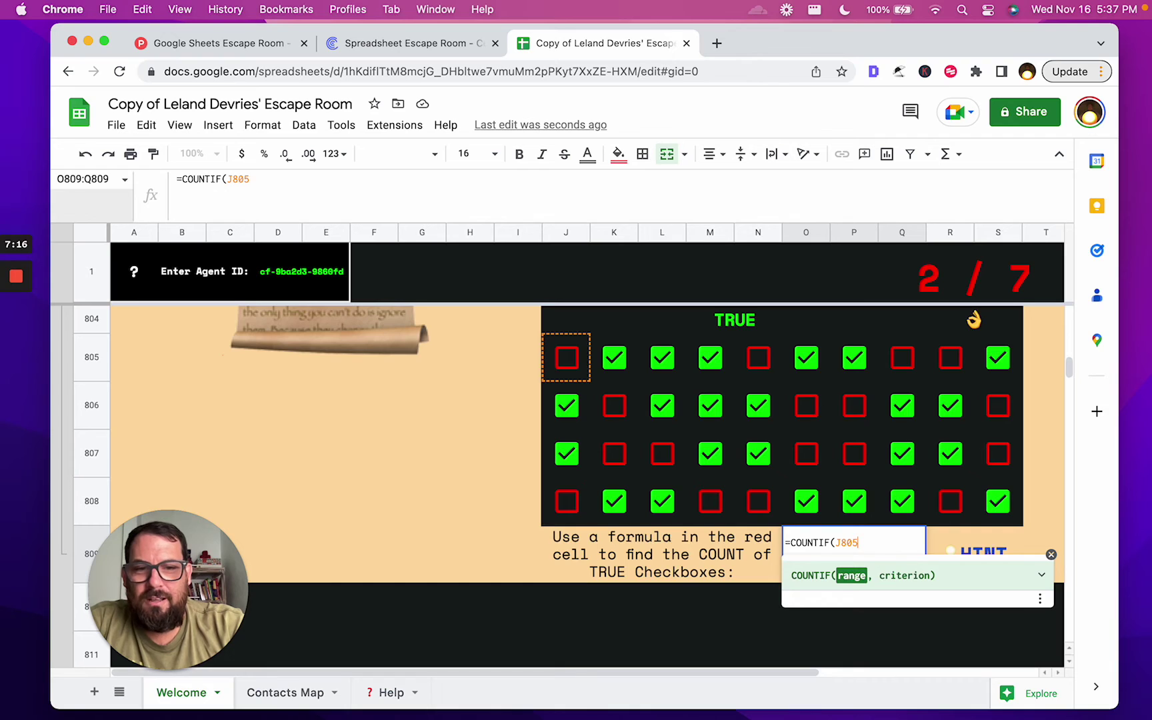
{"action": "type", "text": ":"}
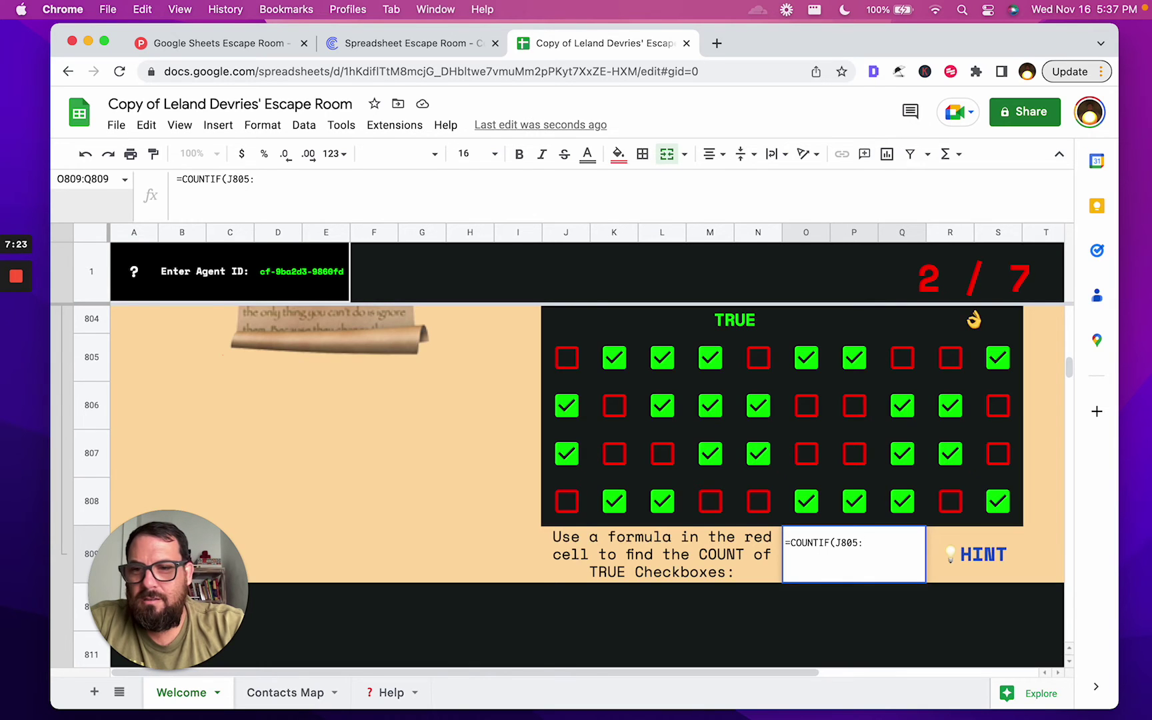
{"action": "type", "text": "S80"}
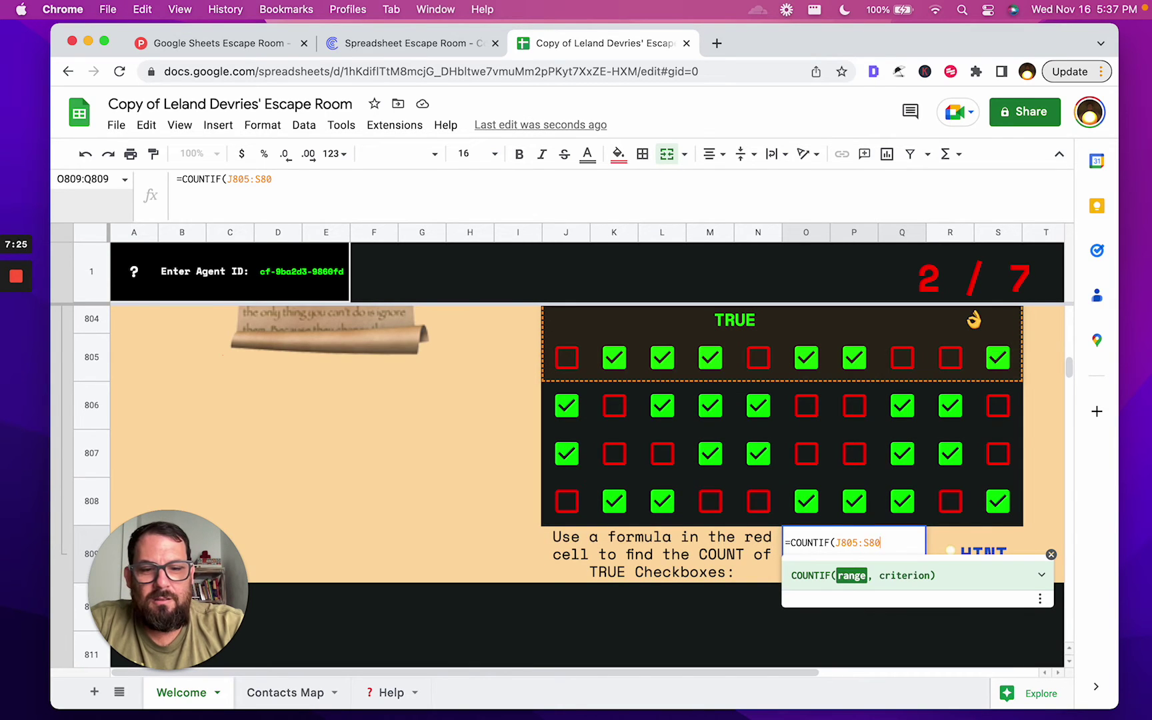
{"action": "type", "text": "8,TRUE"}
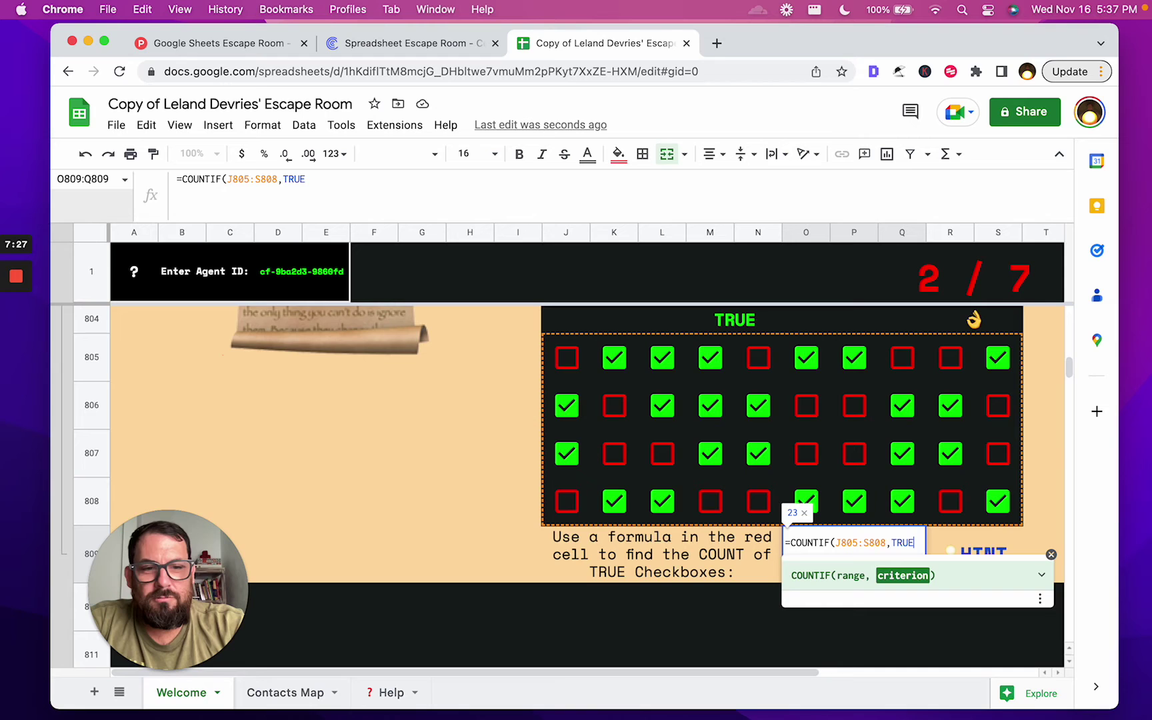
{"action": "type", "text": ")"}
{"action": "key", "text": "Return"}
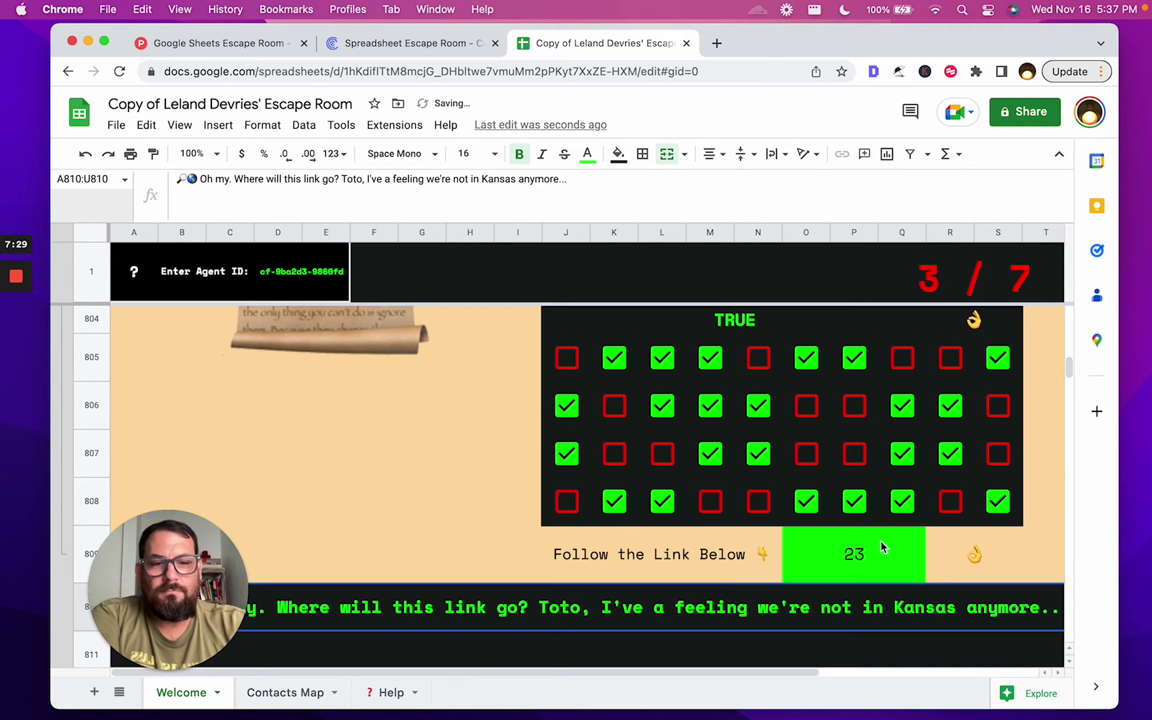
Follow the row 810 link to 'Contacts Map'!A3:C6 on the Contacts Map sheet
{"action": "left_click", "coordinate": [870, 563]}
{"action": "left_click", "coordinate": [653, 620]}
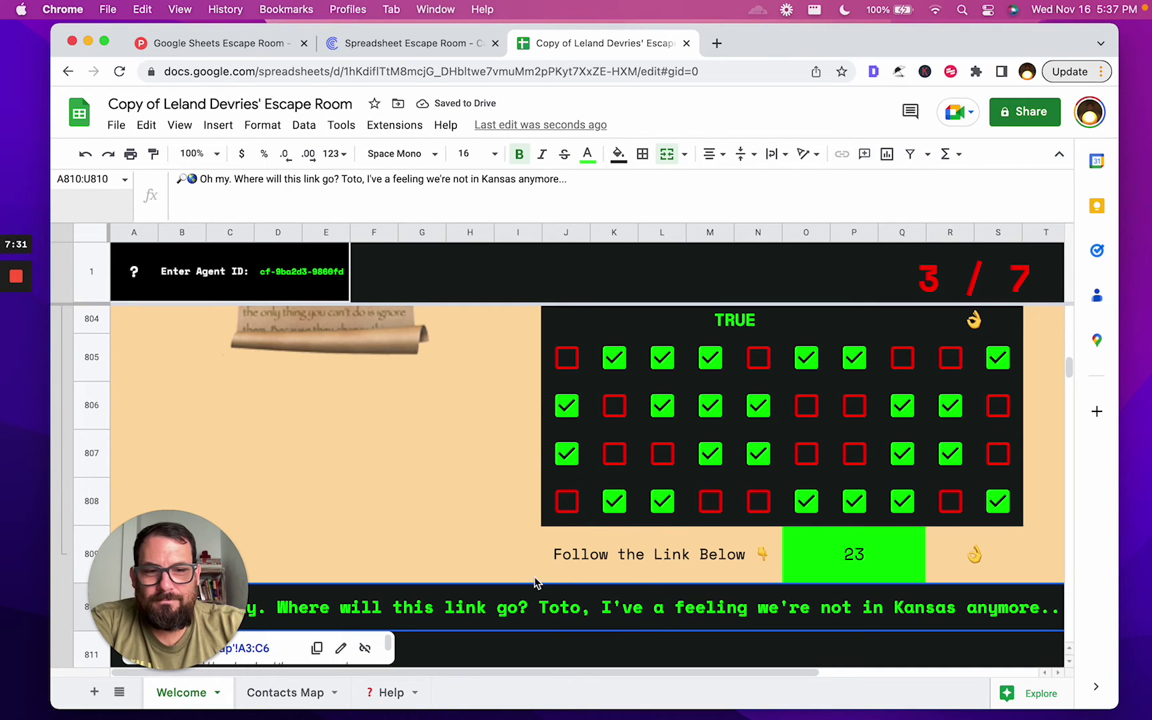
{"action": "scroll", "coordinate": [534, 582], "scroll_direction": "down", "scroll_amount": 2}
{"action": "scroll", "coordinate": [531, 582], "scroll_direction": "down", "scroll_amount": 1}
{"action": "scroll", "coordinate": [394, 493], "scroll_direction": "down", "scroll_amount": 2}
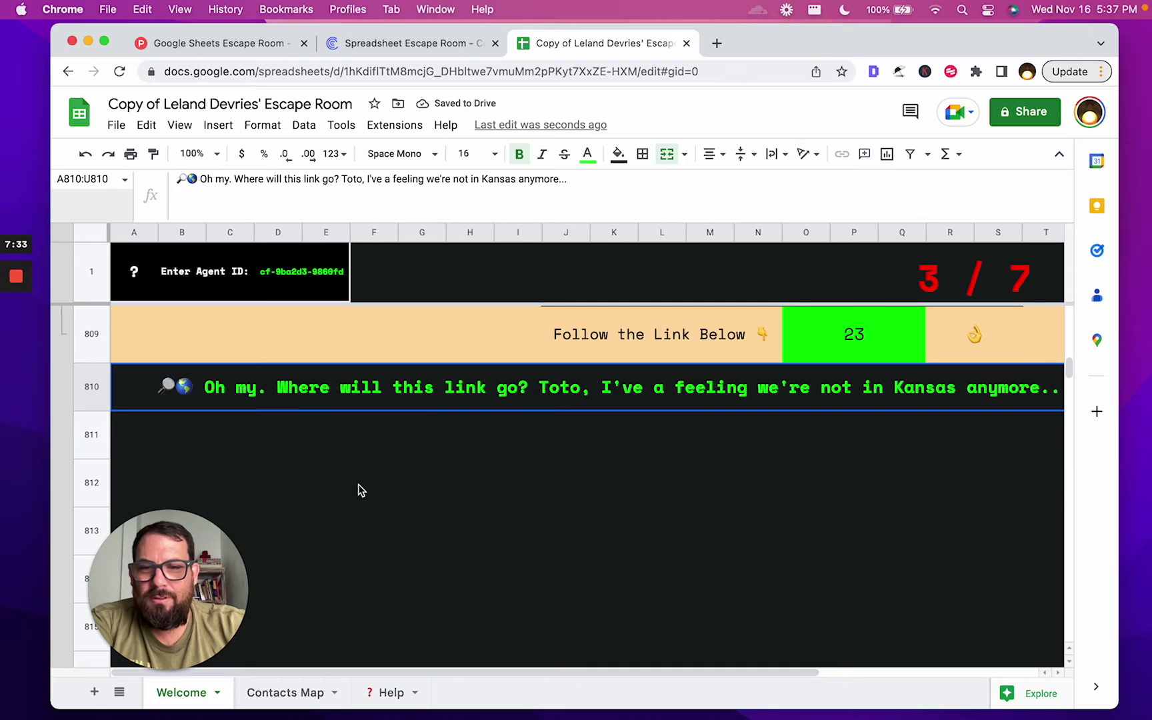
{"action": "left_click", "coordinate": [578, 396]}
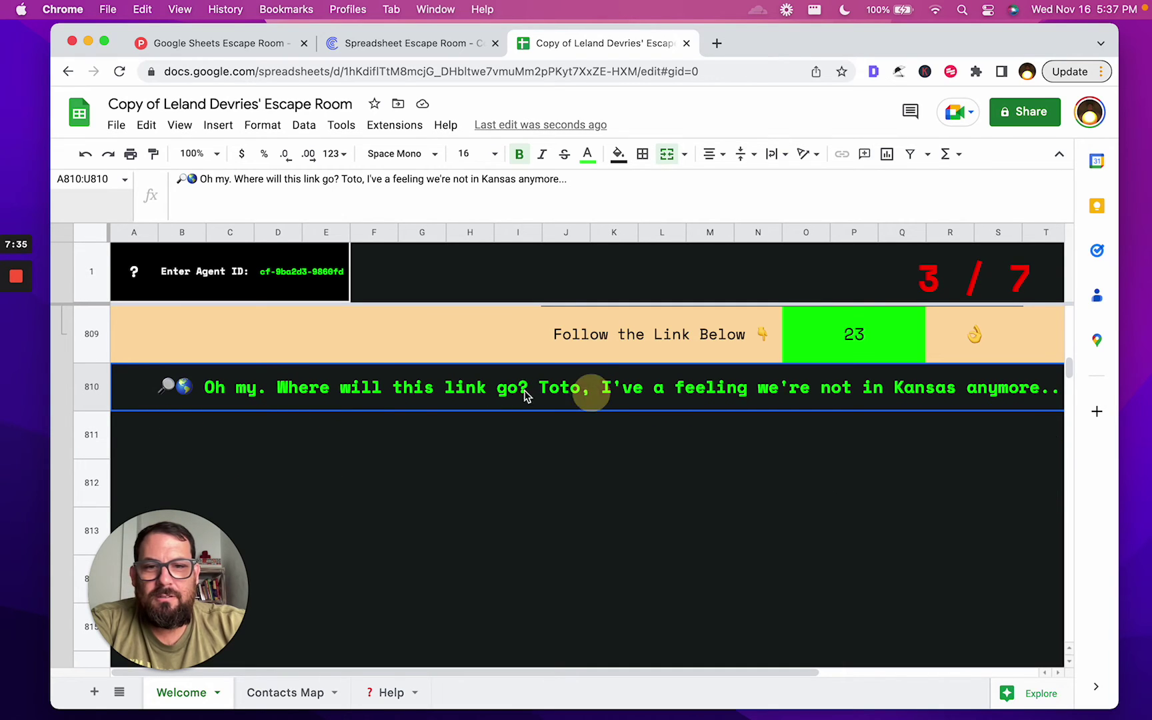
{"action": "left_click", "coordinate": [213, 426]}
{"action": "left_click", "coordinate": [322, 400]}
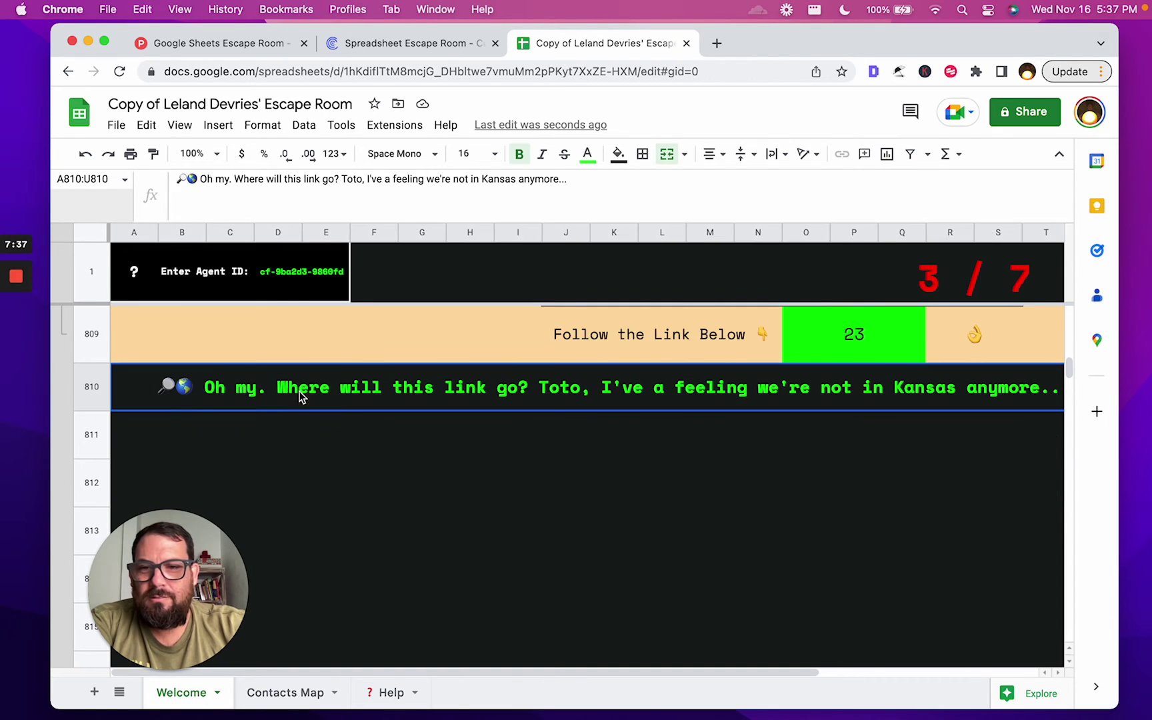
{"action": "left_click", "coordinate": [154, 419]}
{"action": "left_click", "coordinate": [167, 384]}
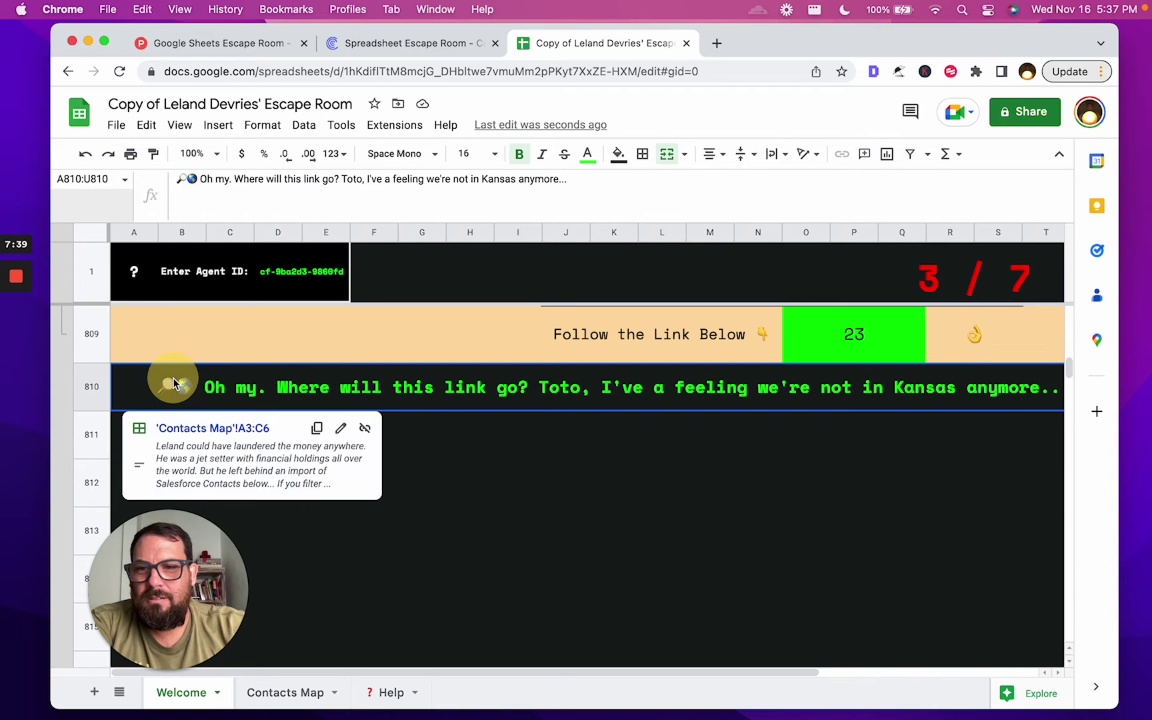
{"action": "left_click", "coordinate": [179, 432]}
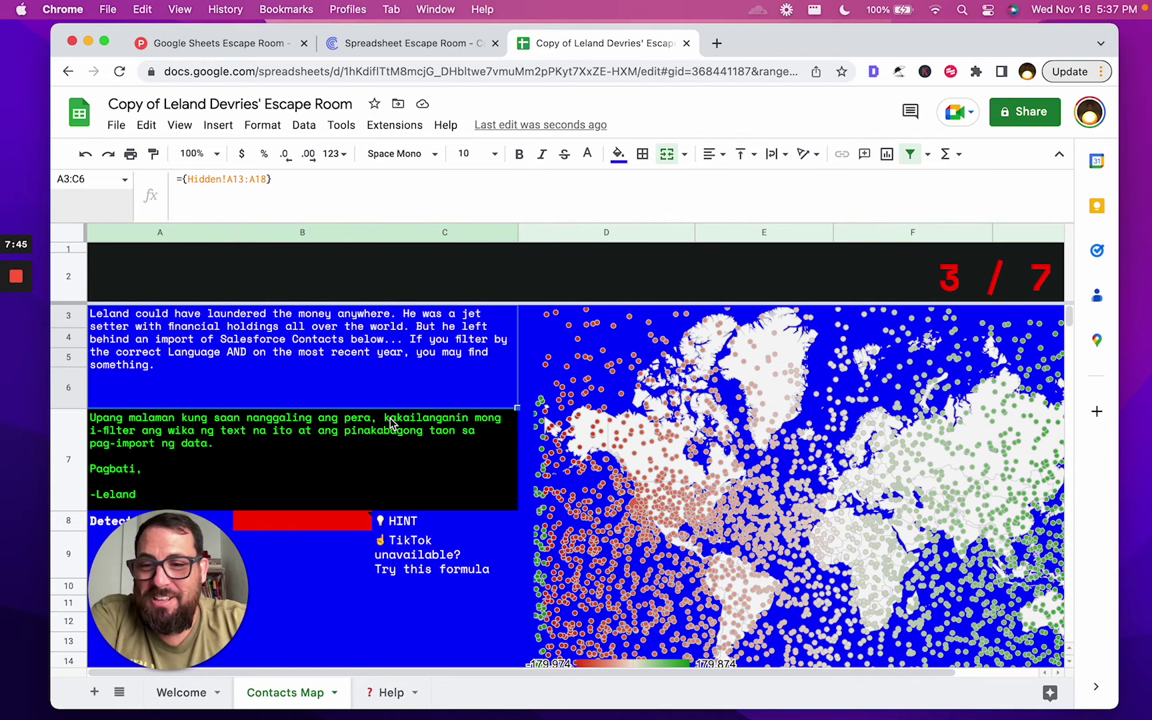
Read the Tagalog message in A7 and the story text in A3:C6 above it
{"action": "left_click", "coordinate": [207, 438]}
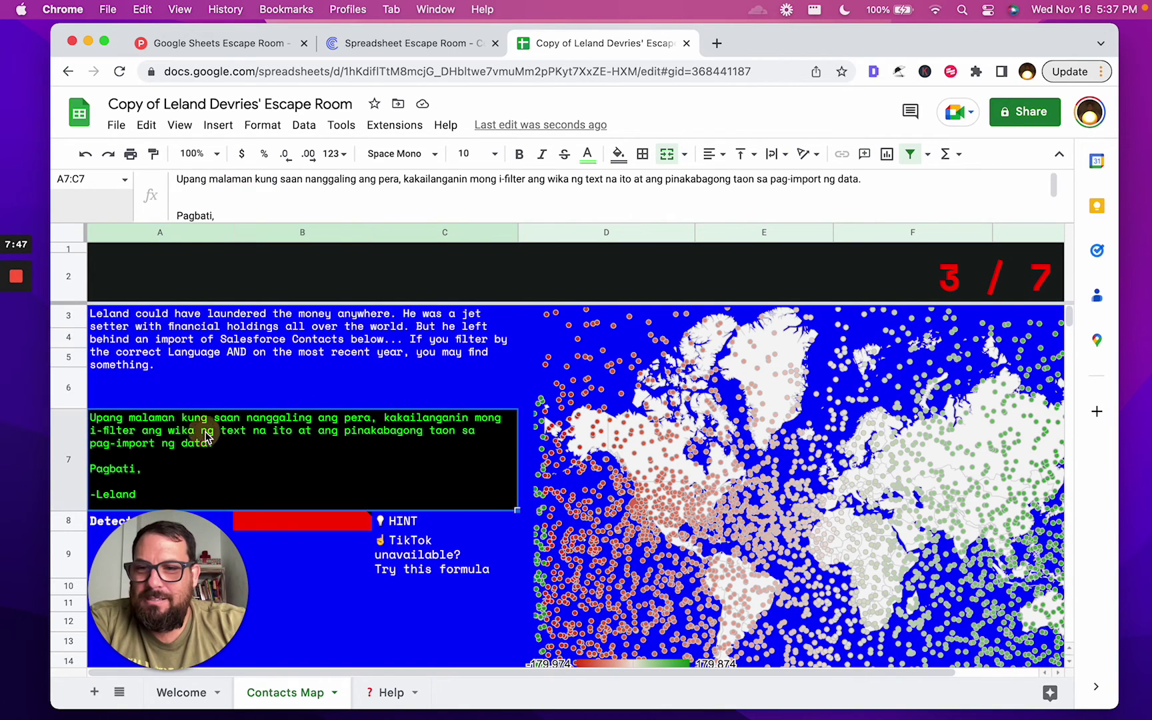
{"action": "left_click", "coordinate": [214, 373]}
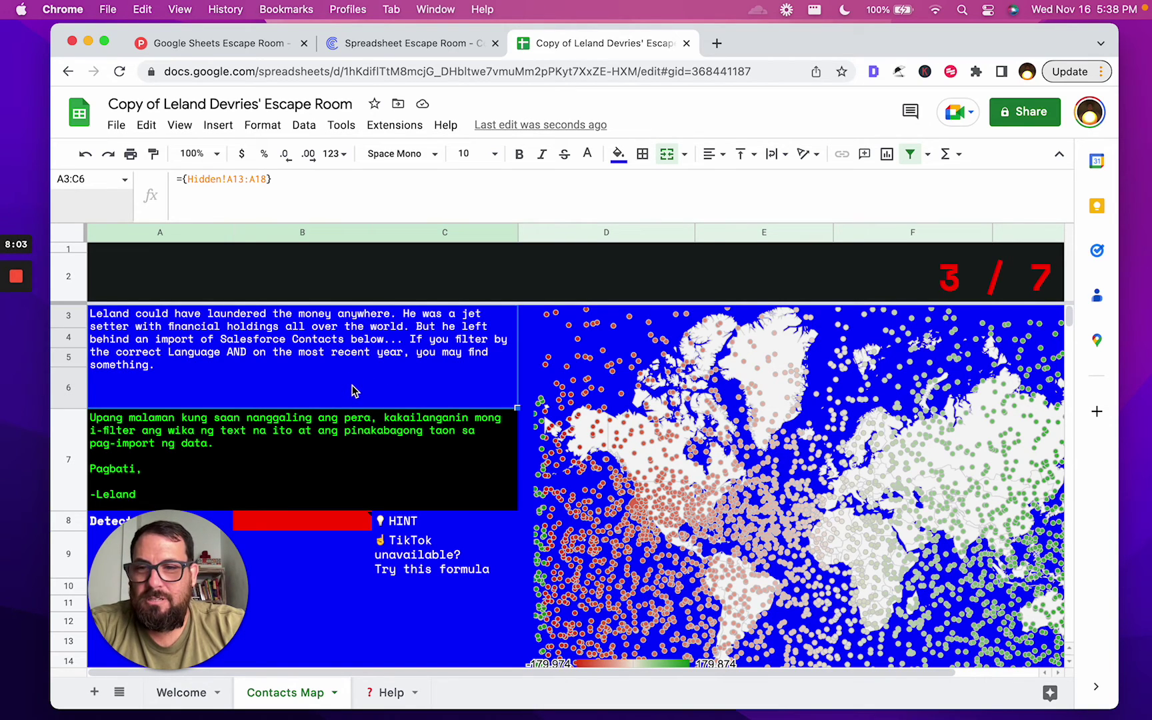
{"action": "scroll", "coordinate": [353, 391], "scroll_direction": "down", "scroll_amount": 2}
Enter =DETECTLANGUAGE(A7) in the Detect Language cell B8 so it returns fil
{"action": "left_click", "coordinate": [296, 478]}
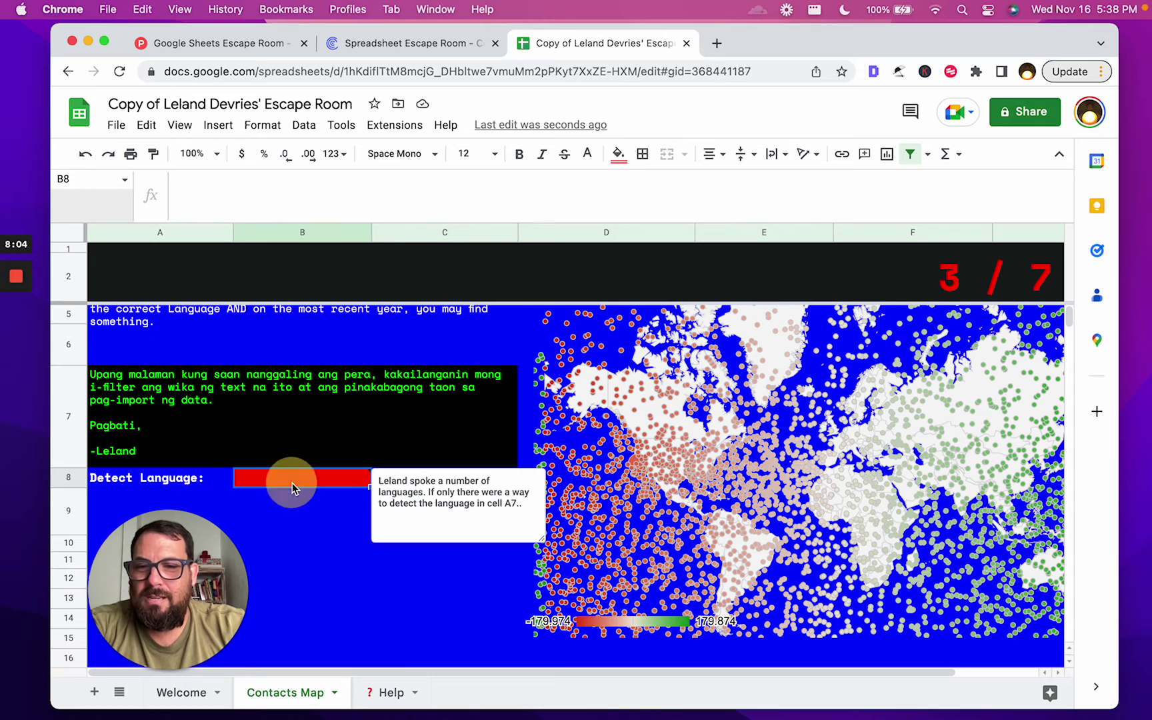
{"action": "mouse_move", "coordinate": [308, 483]}
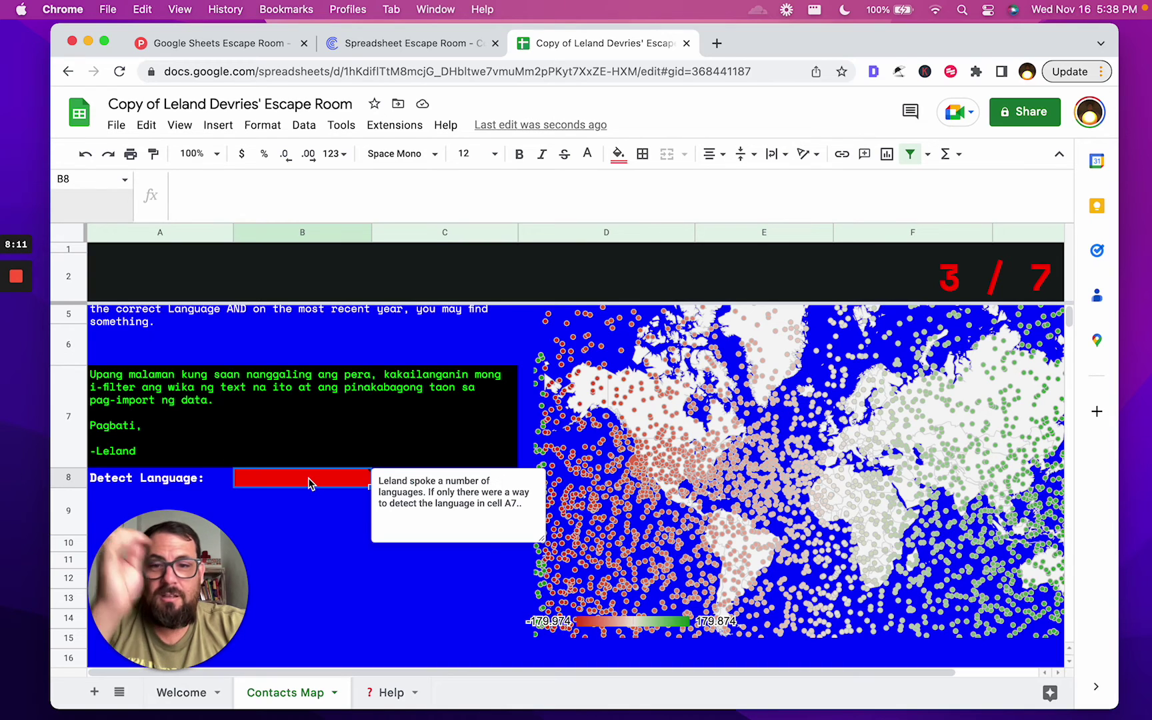
{"action": "double_click", "coordinate": [305, 482]}
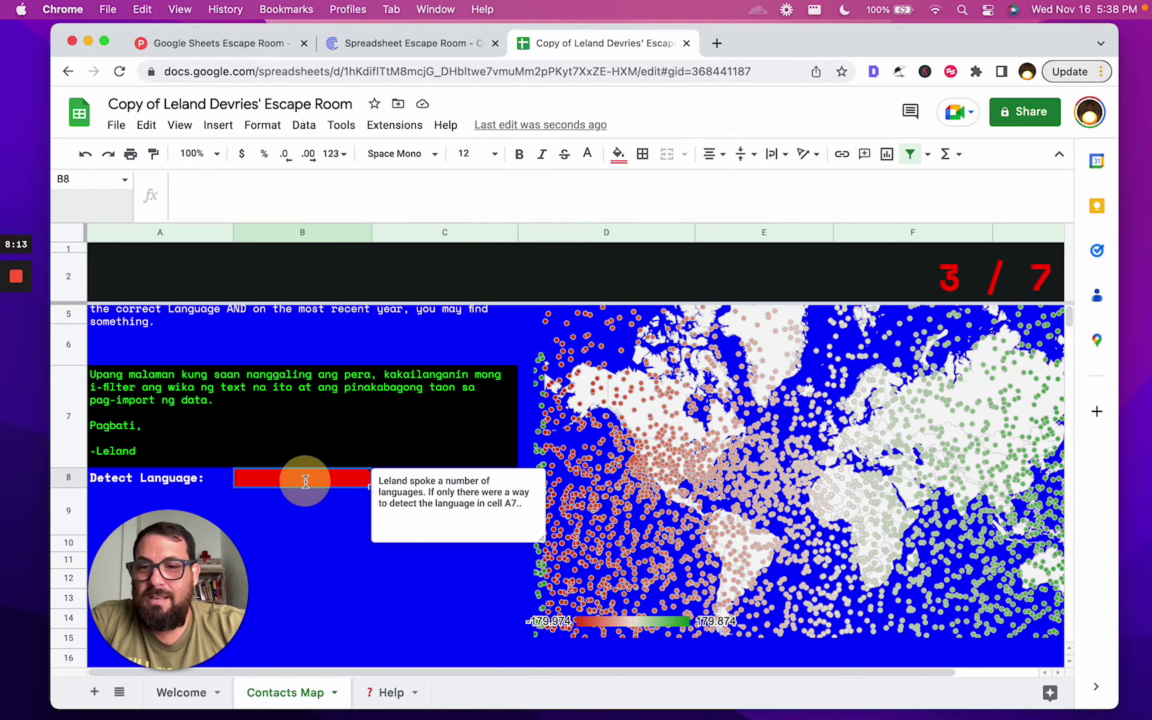
{"action": "type", "text": "="}
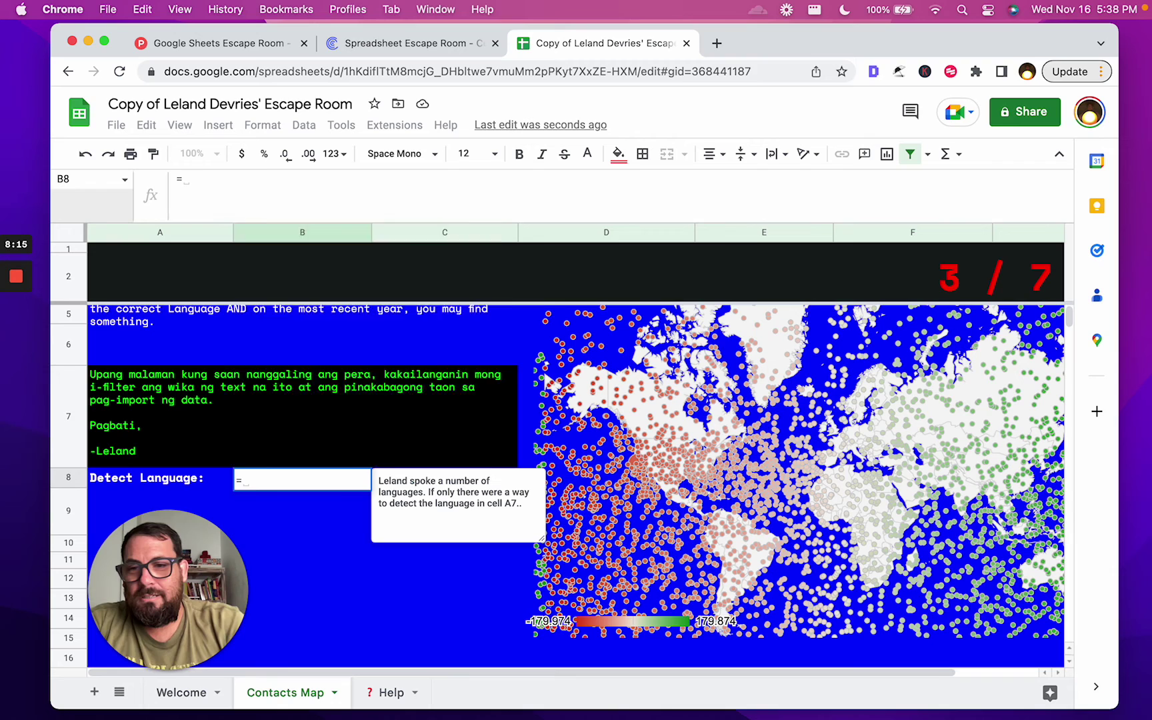
{"action": "type", "text": "detec"}
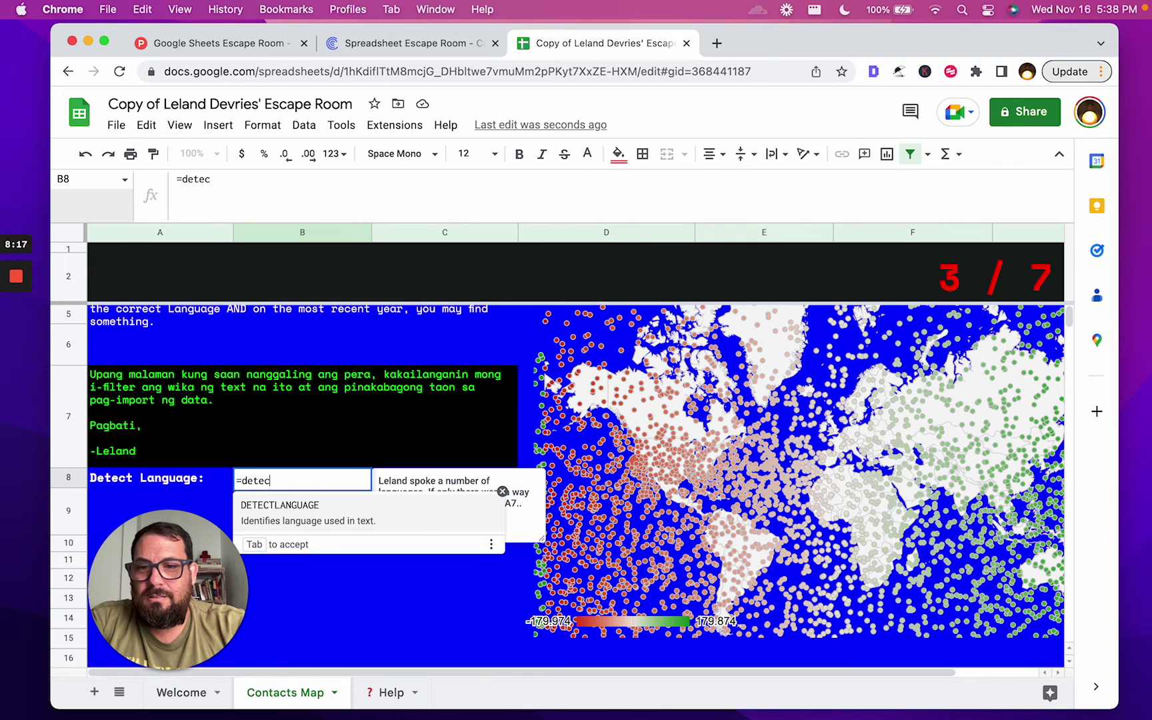
{"action": "left_click", "coordinate": [311, 524]}
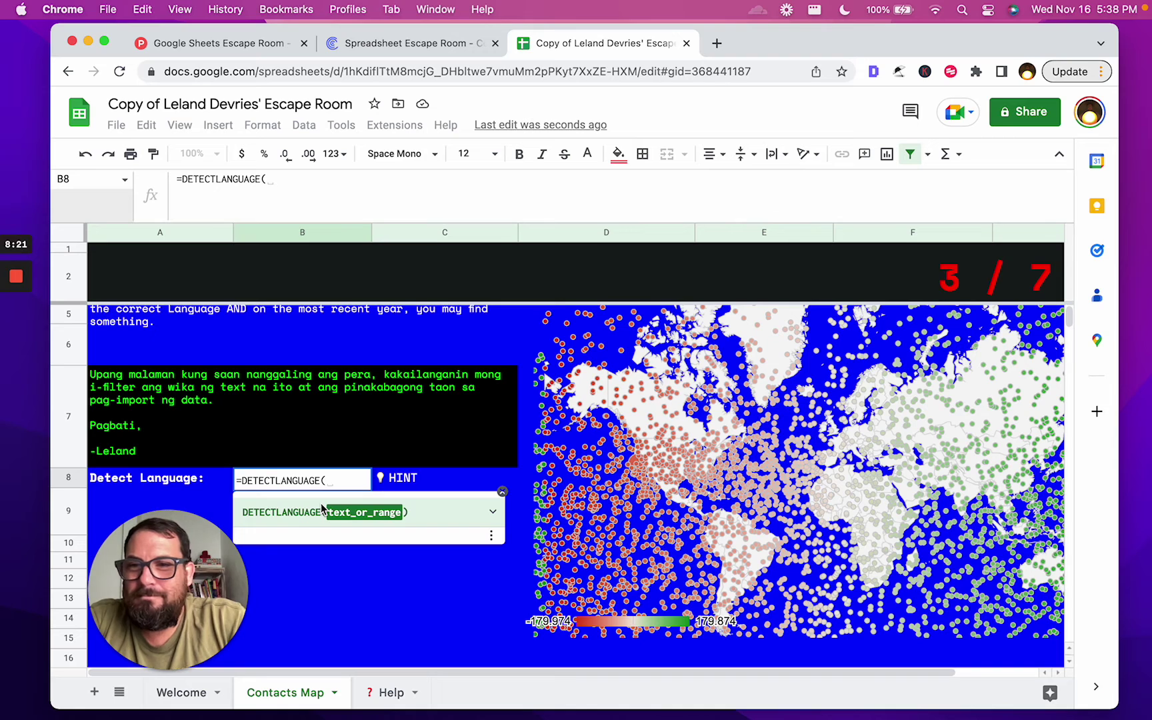
{"action": "type", "text": "A9)"}
{"action": "key", "text": "Return"}
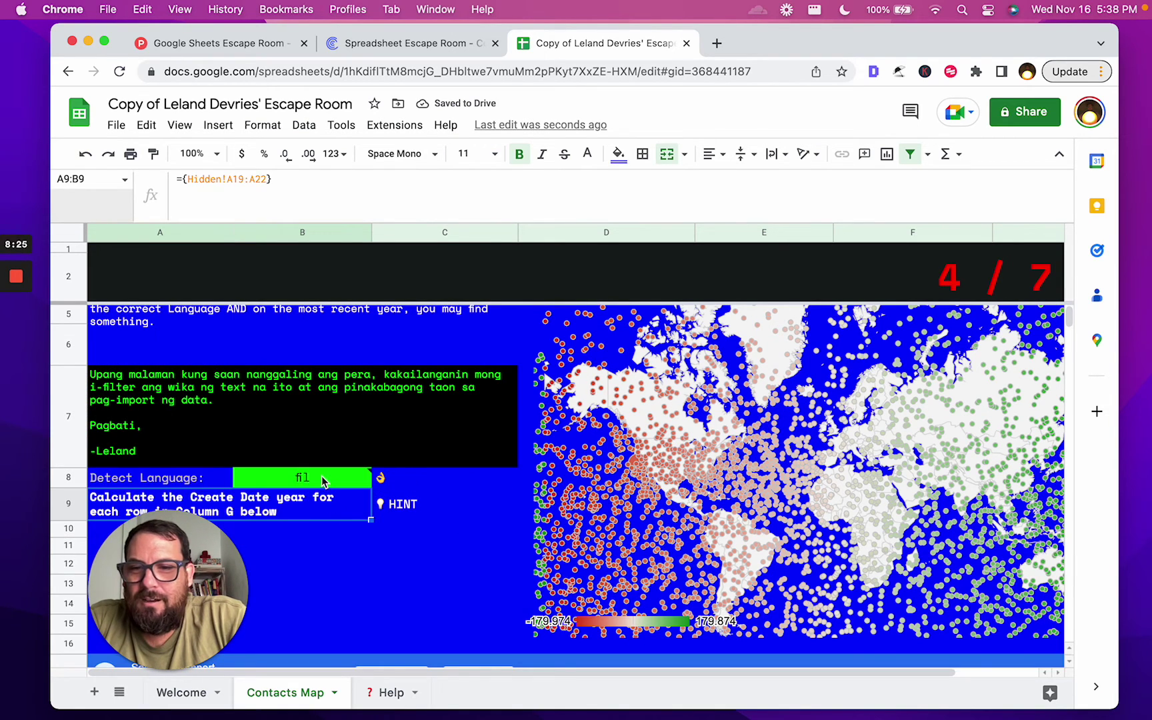
{"action": "left_click", "coordinate": [321, 480]}
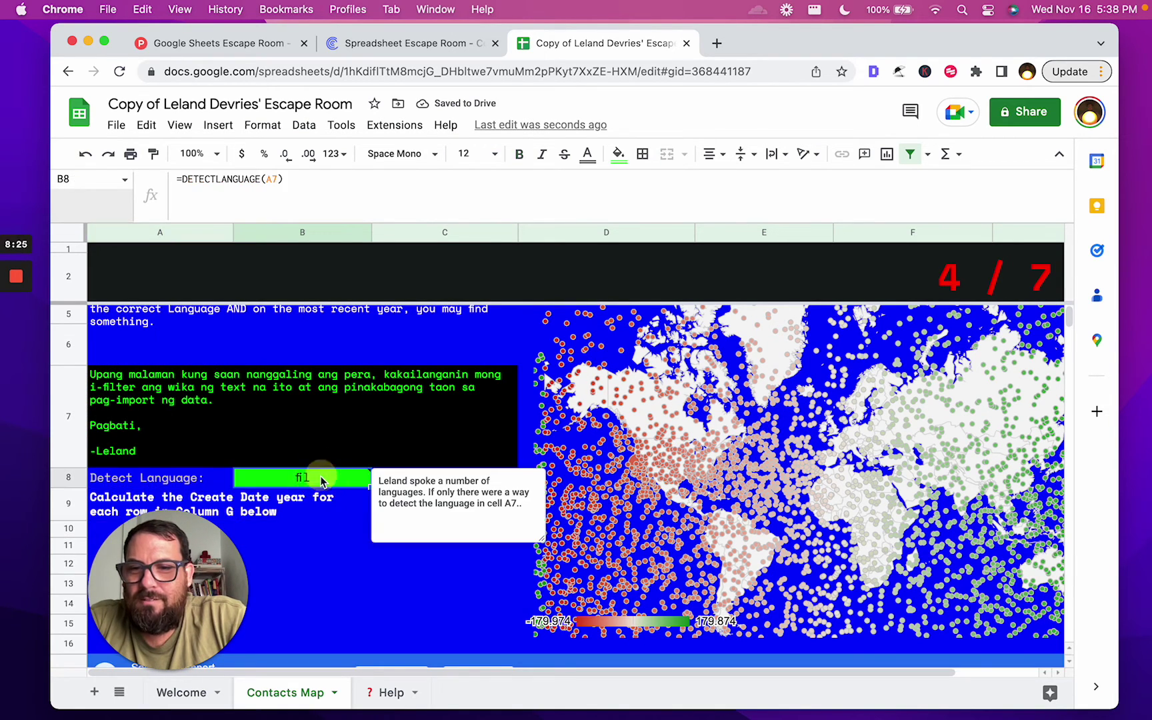
Scroll down and across to the Salesforce Import contacts table
{"action": "left_click", "coordinate": [303, 510]}
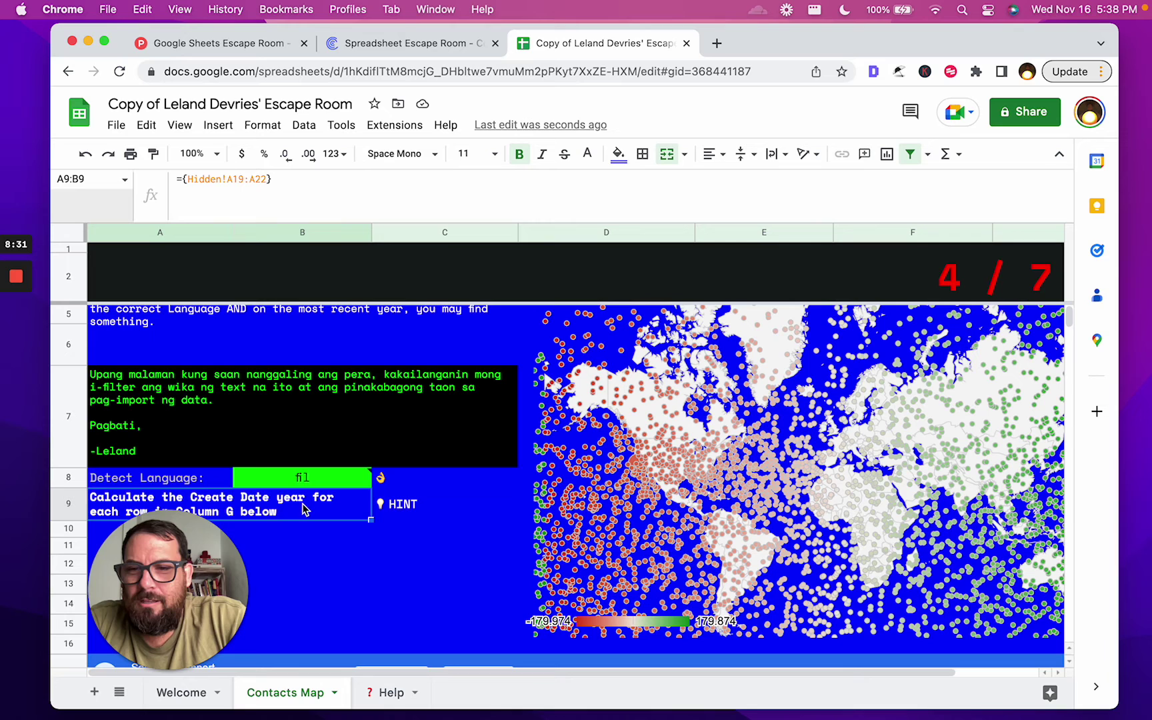
{"action": "left_click_drag", "start_coordinate": [205, 588], "coordinate": [1017, 575]}
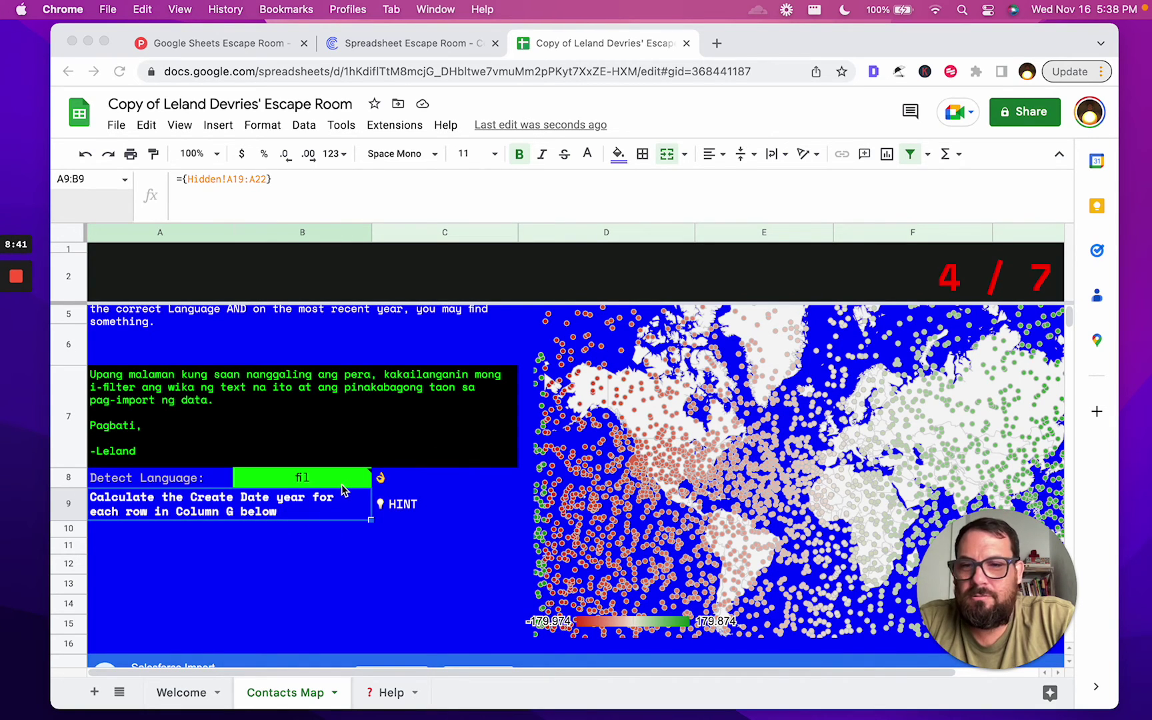
{"action": "scroll", "coordinate": [964, 316], "scroll_direction": "right", "scroll_amount": 3}
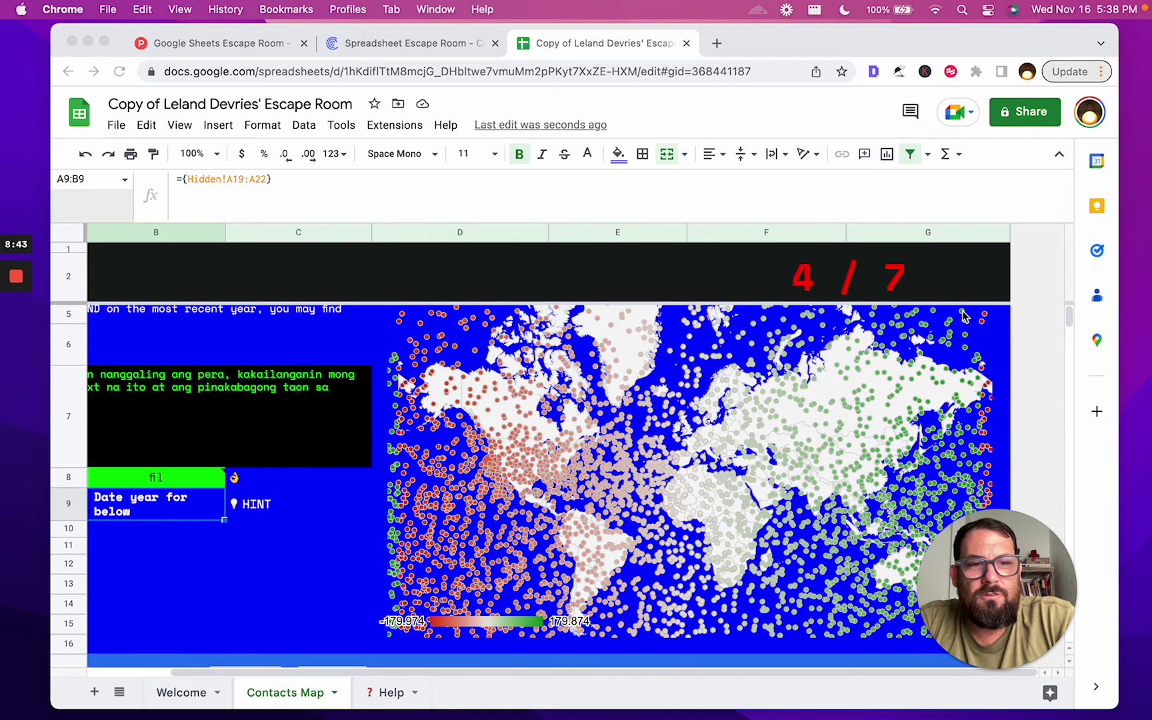
{"action": "scroll", "coordinate": [552, 380], "scroll_direction": "left", "scroll_amount": 3}
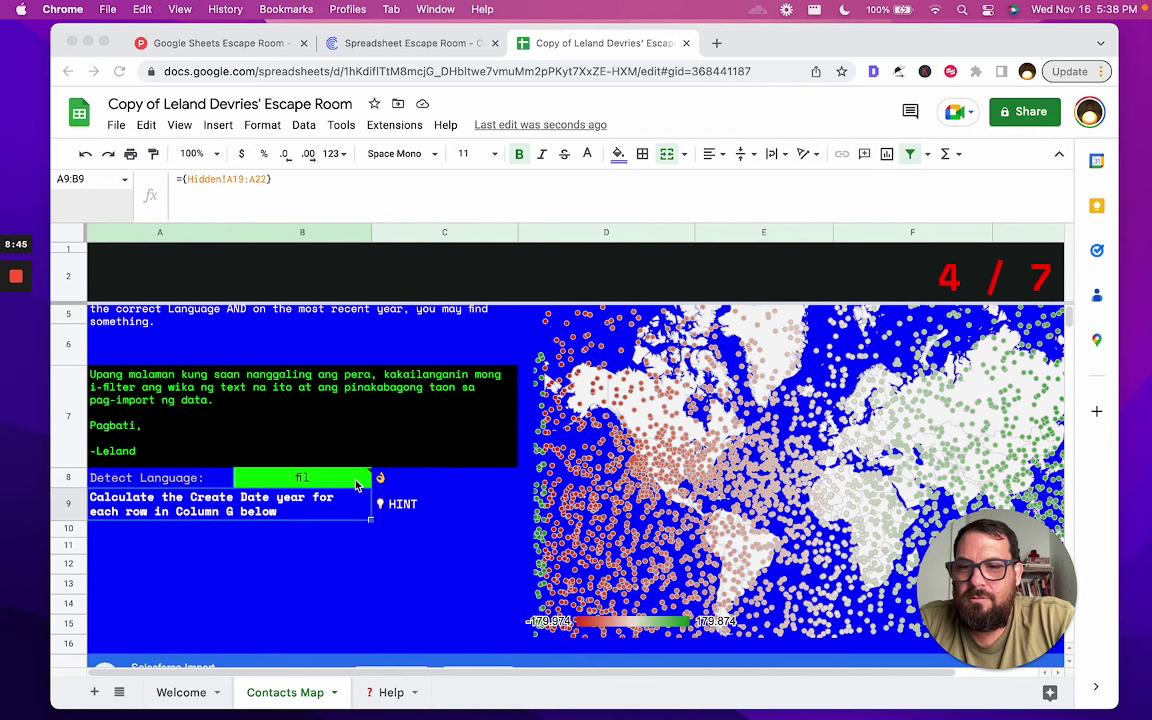
{"action": "scroll", "coordinate": [356, 485], "scroll_direction": "down", "scroll_amount": 3}
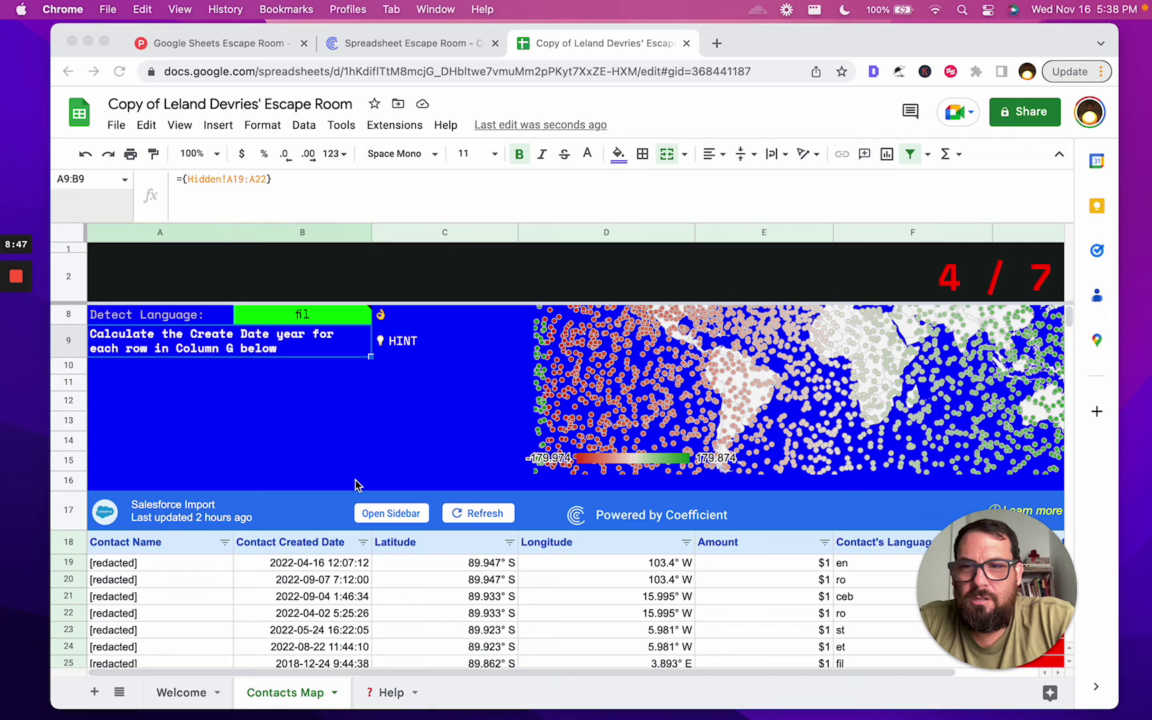
{"action": "scroll", "coordinate": [356, 485], "scroll_direction": "right", "scroll_amount": 3}
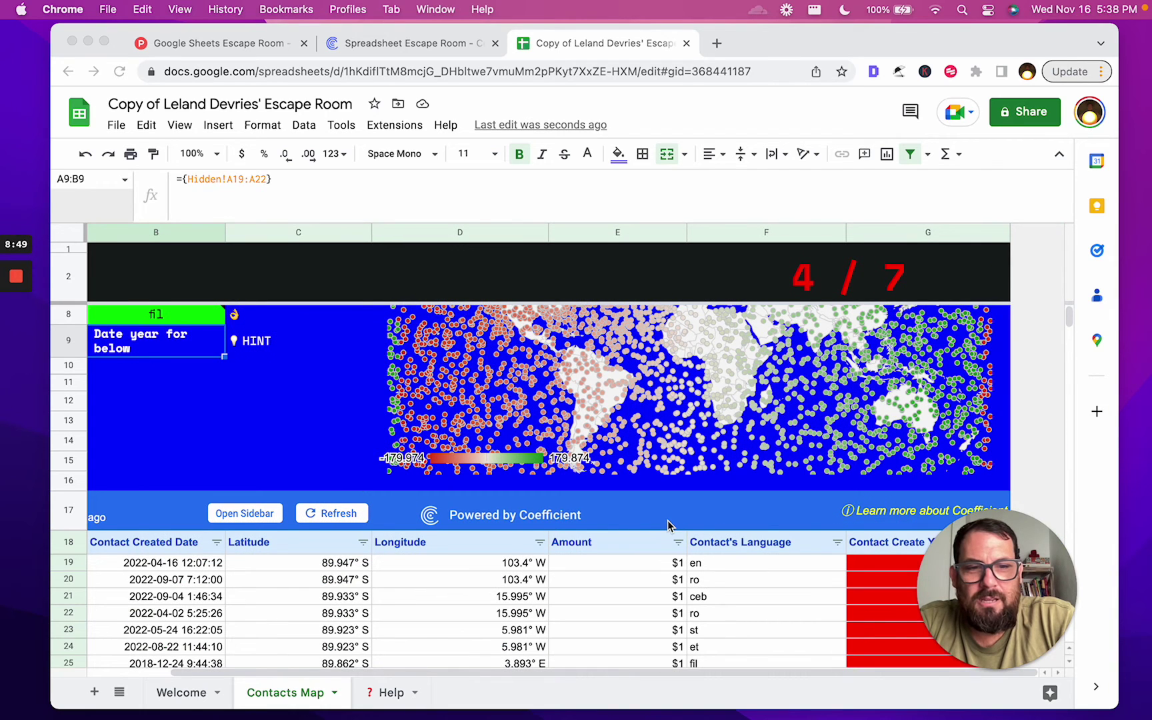
{"action": "scroll", "coordinate": [848, 507], "scroll_direction": "down", "scroll_amount": 5}
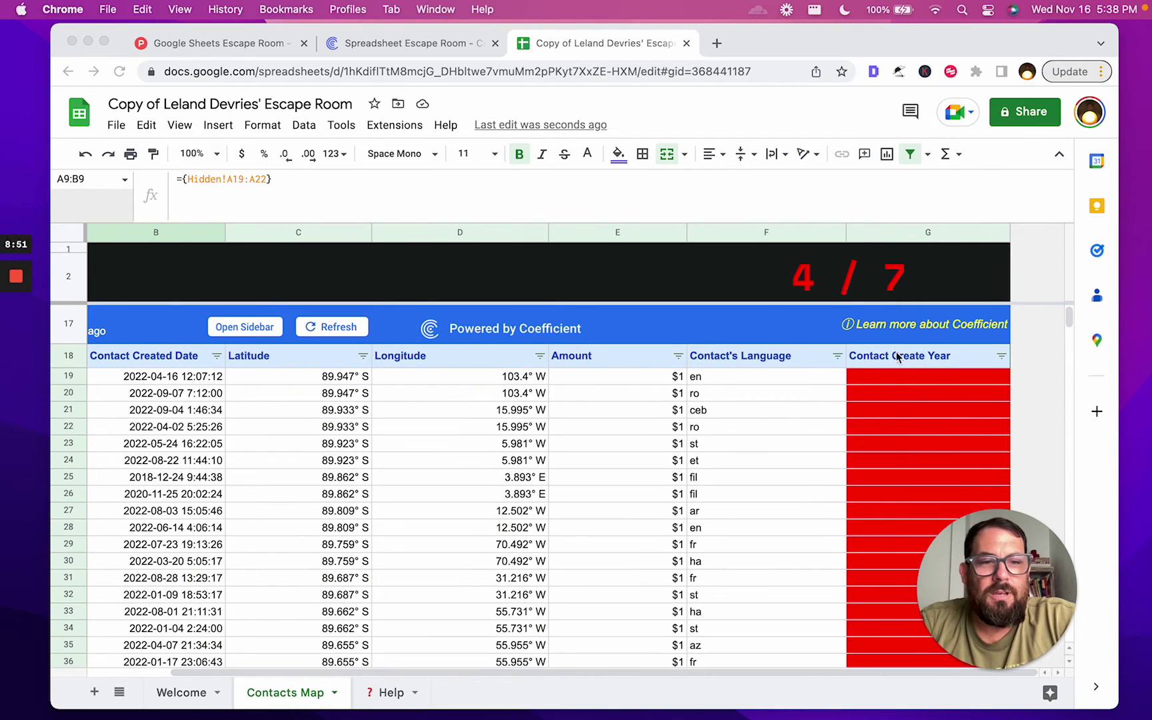
Inspect the empty Contact Create Year cell G19 alongside B19's created date and F19's language
{"action": "left_click", "coordinate": [897, 379]}
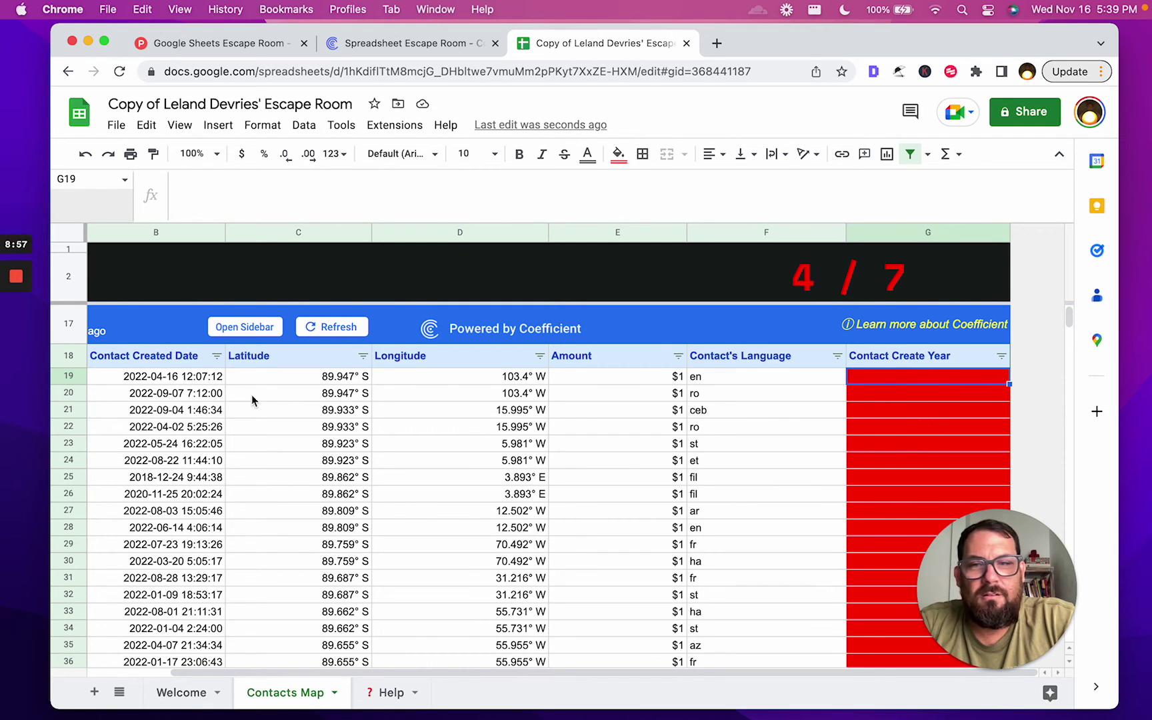
{"action": "left_click", "coordinate": [168, 375]}
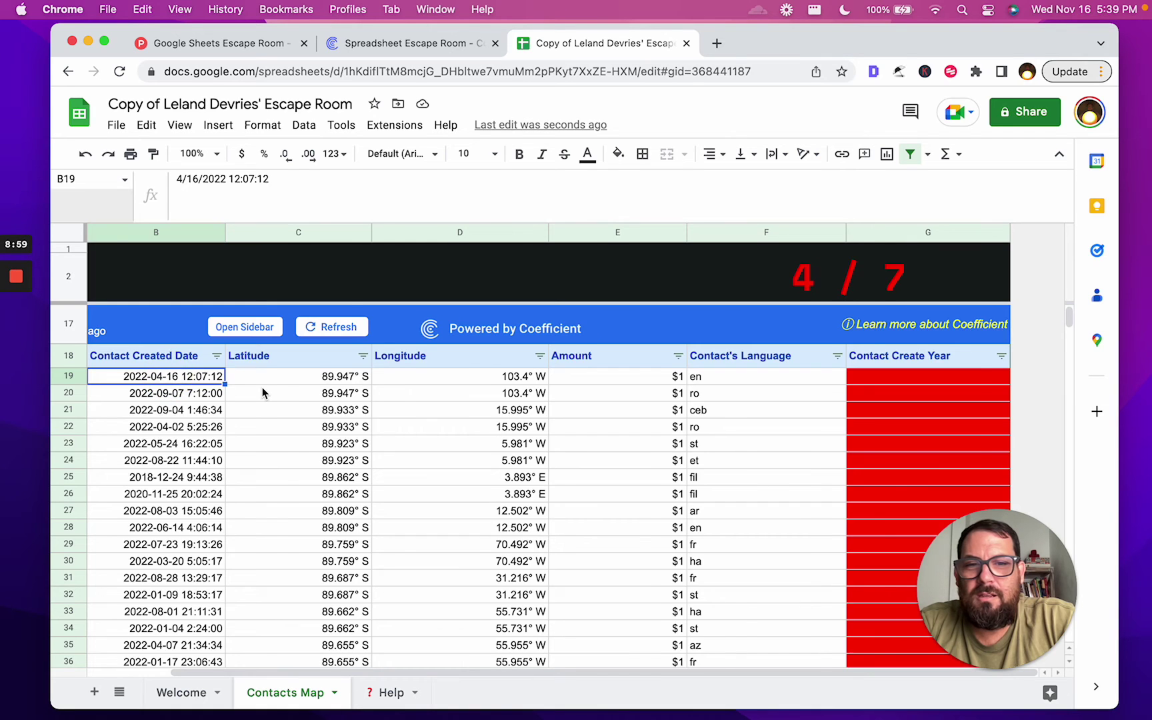
{"action": "scroll", "coordinate": [262, 388], "scroll_direction": "left", "scroll_amount": 2}
{"action": "left_click", "coordinate": [887, 377]}
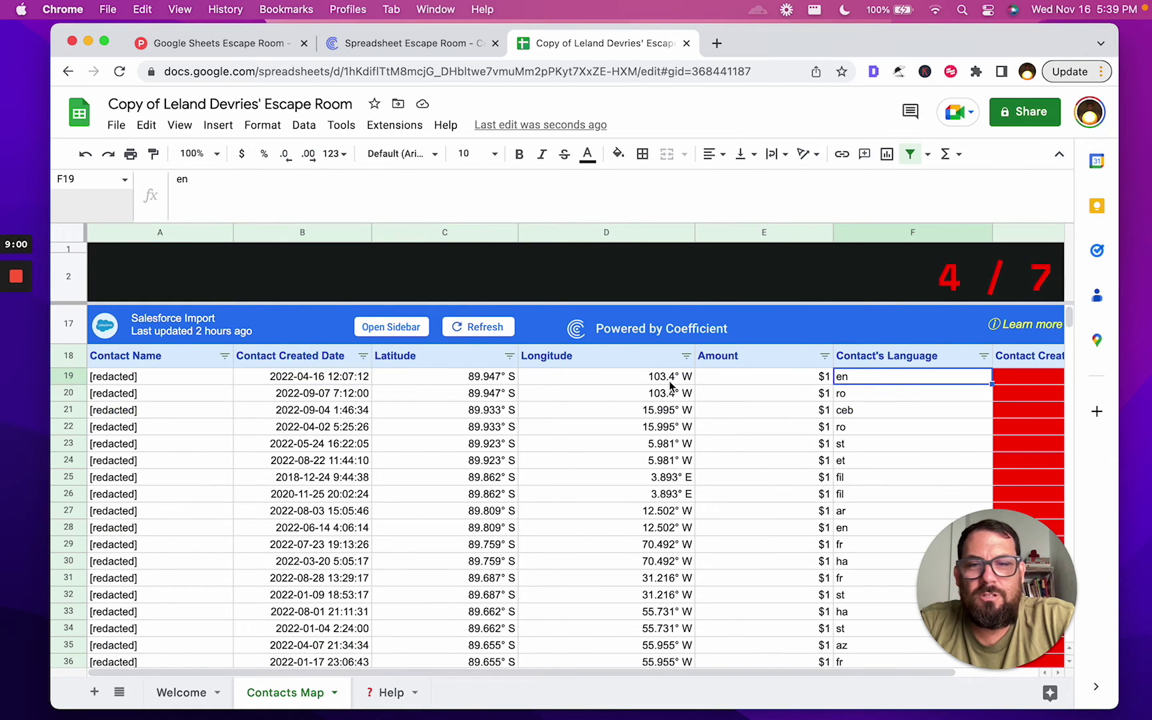
{"action": "left_click", "coordinate": [285, 377]}
{"action": "scroll", "coordinate": [284, 377], "scroll_direction": "right", "scroll_amount": 2}
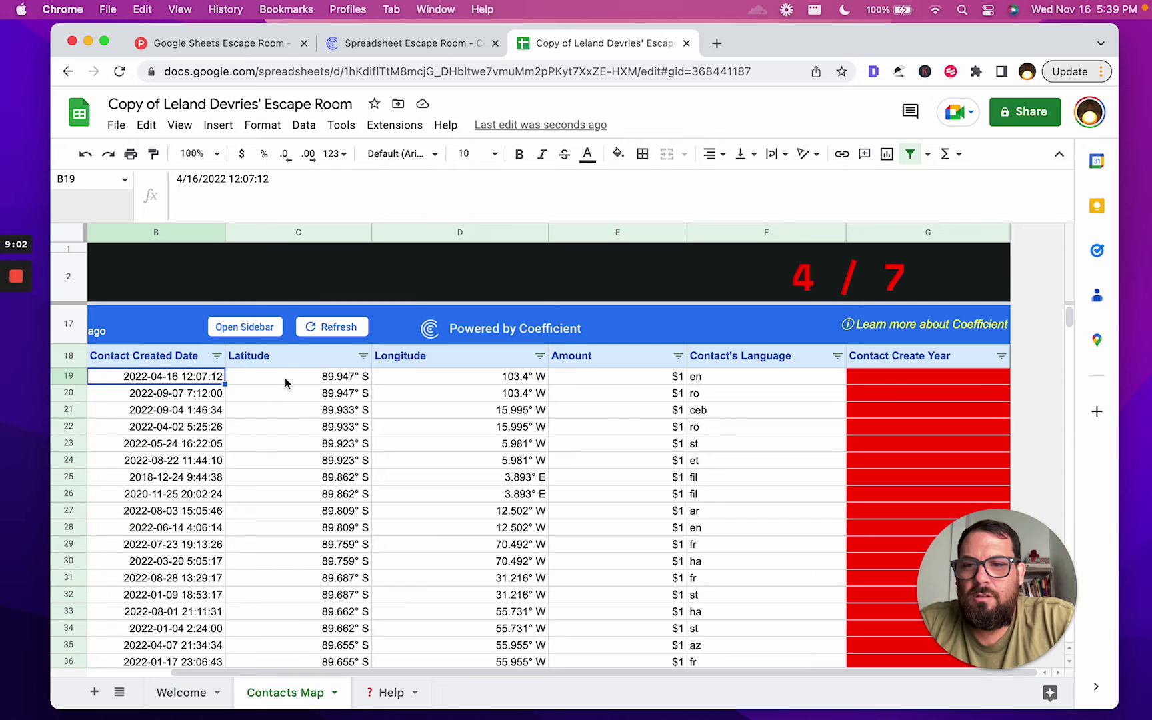
Enter =YEAR(B19) in G19 and accept the autofill down the Contact Create Year column
{"action": "left_click", "coordinate": [937, 377]}
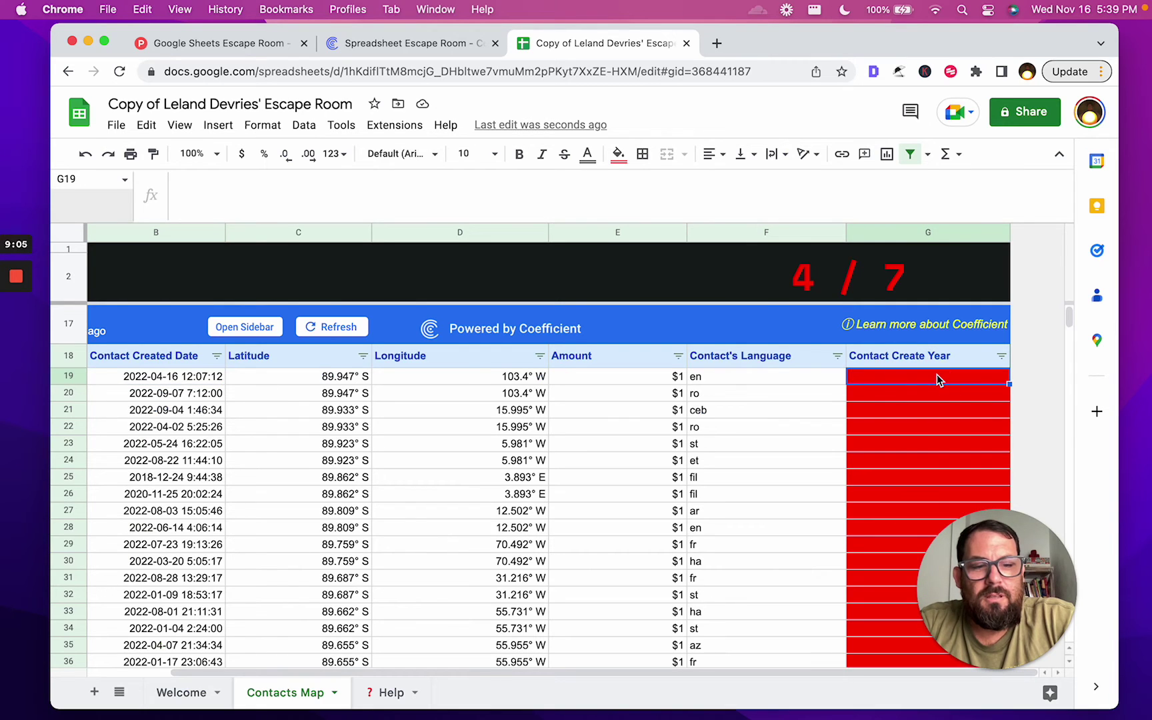
{"action": "type", "text": "=year("}
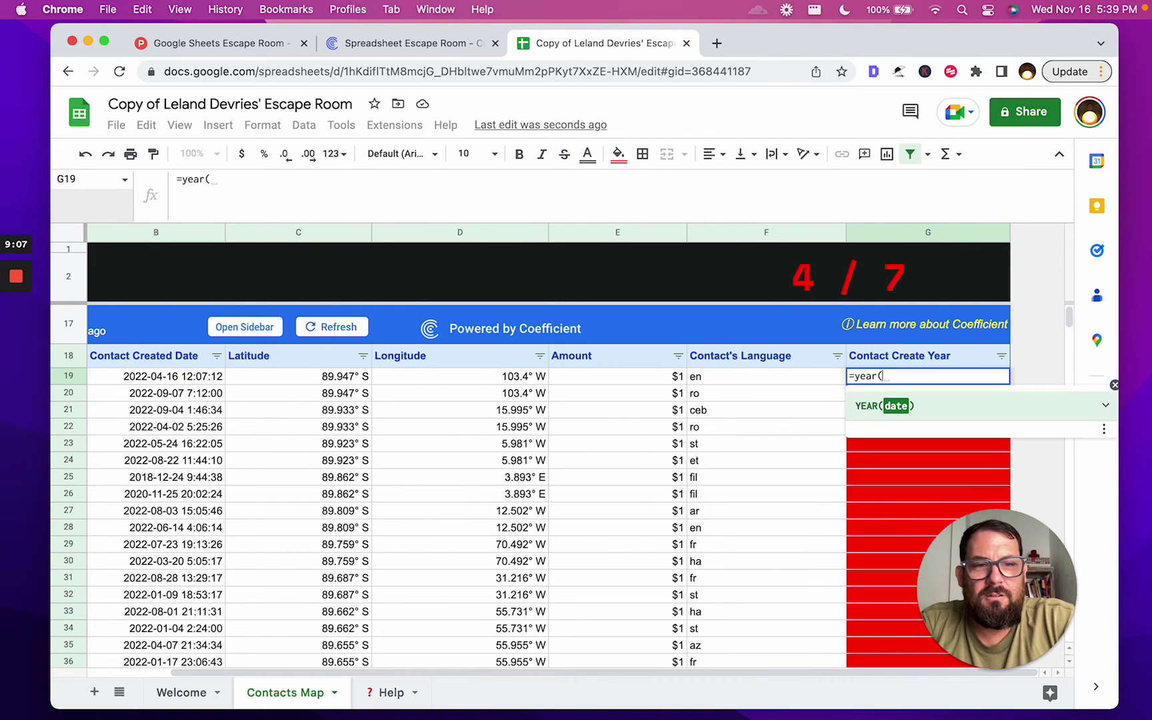
{"action": "left_click", "coordinate": [162, 376]}
{"action": "type", "text": ")"}
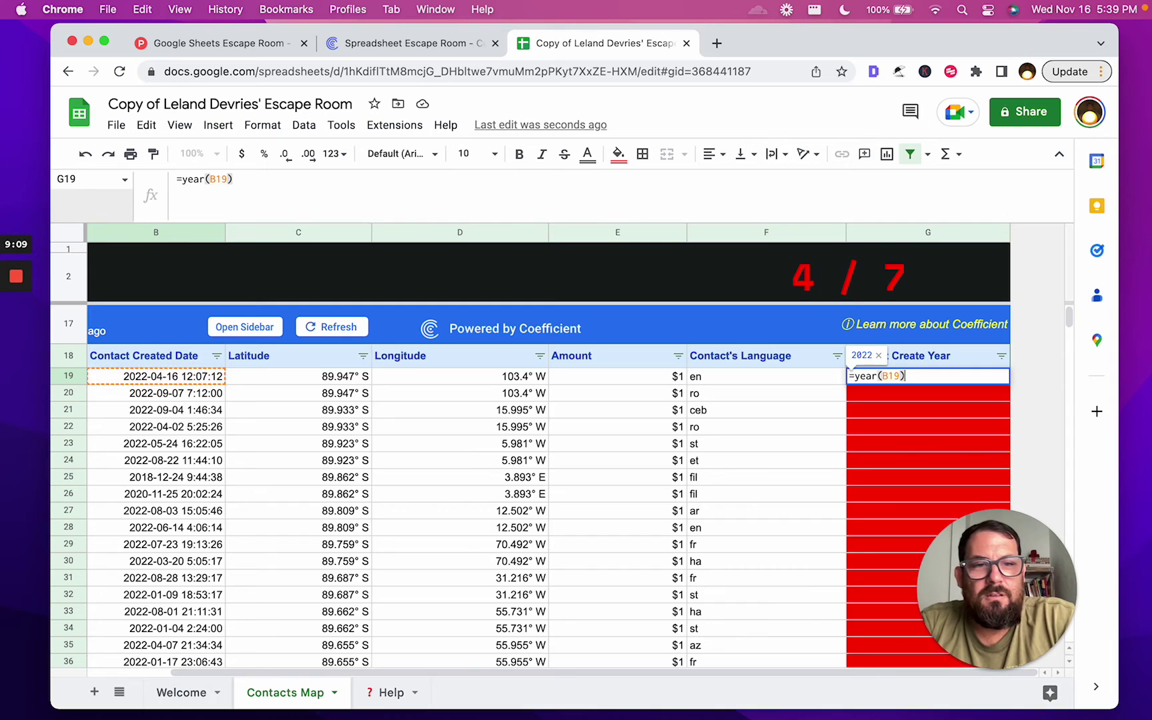
{"action": "key", "text": "Return"}
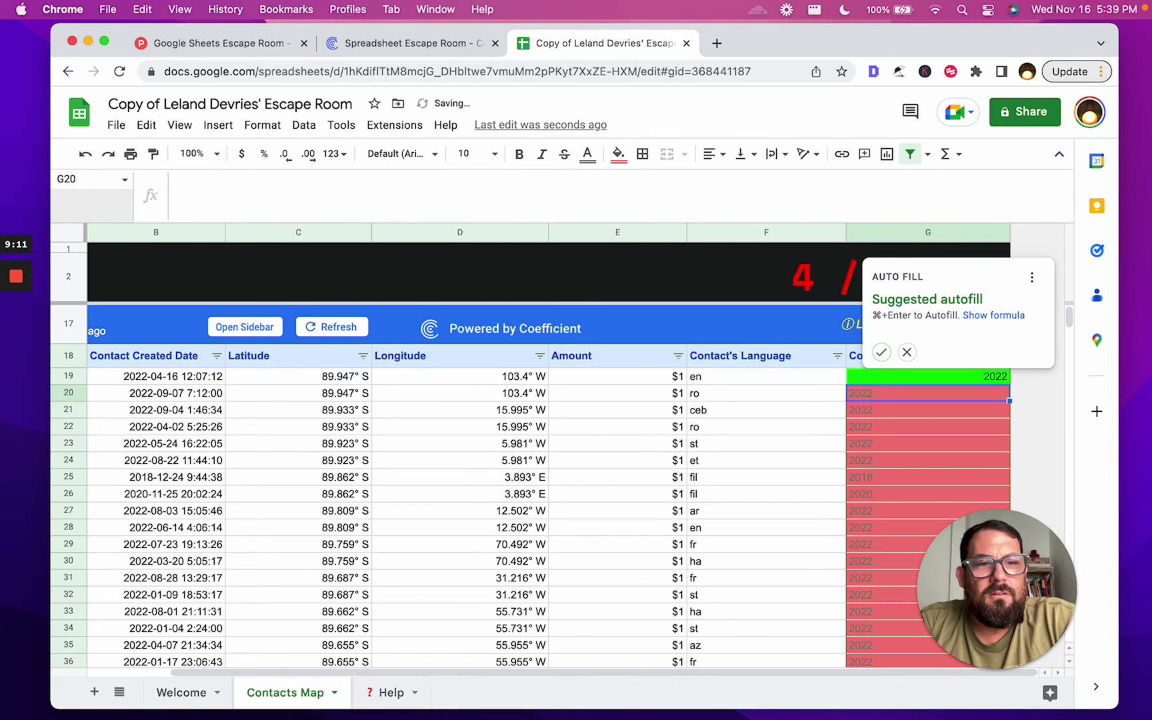
{"action": "left_click", "coordinate": [882, 351]}
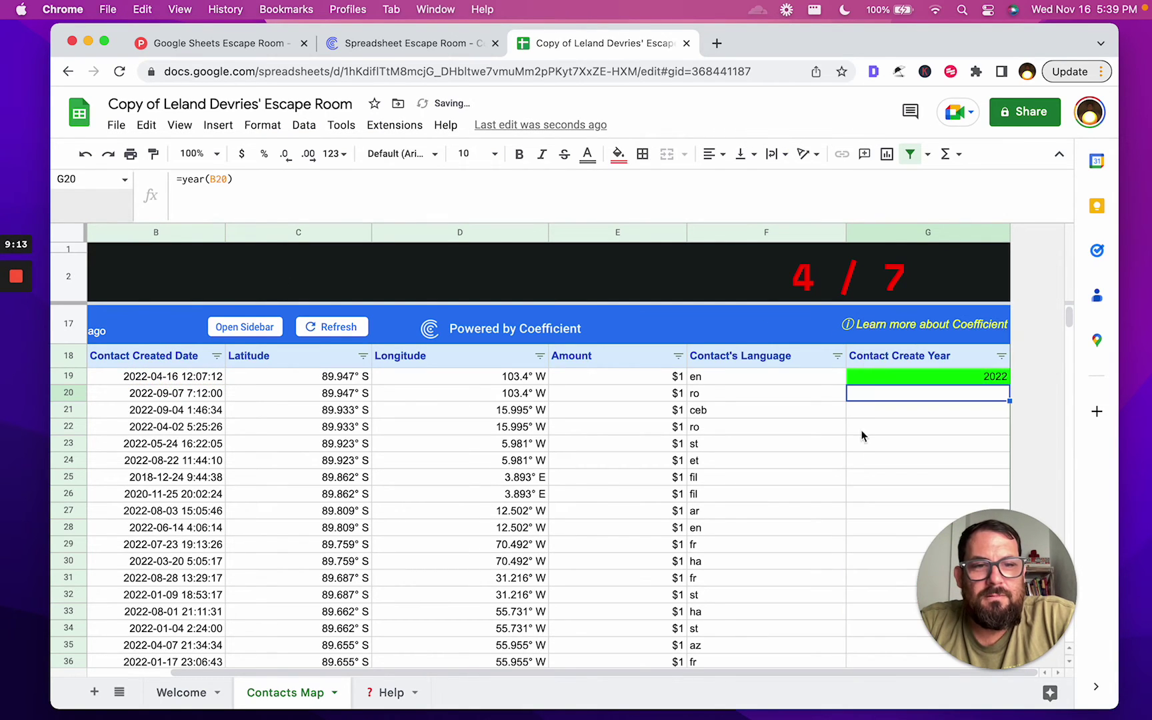
Scroll down column G to confirm years are filled to the bottom of the data
{"action": "scroll", "coordinate": [858, 449], "scroll_direction": "down", "scroll_amount": 6}
{"action": "scroll", "coordinate": [859, 450], "scroll_direction": "down", "scroll_amount": 20}
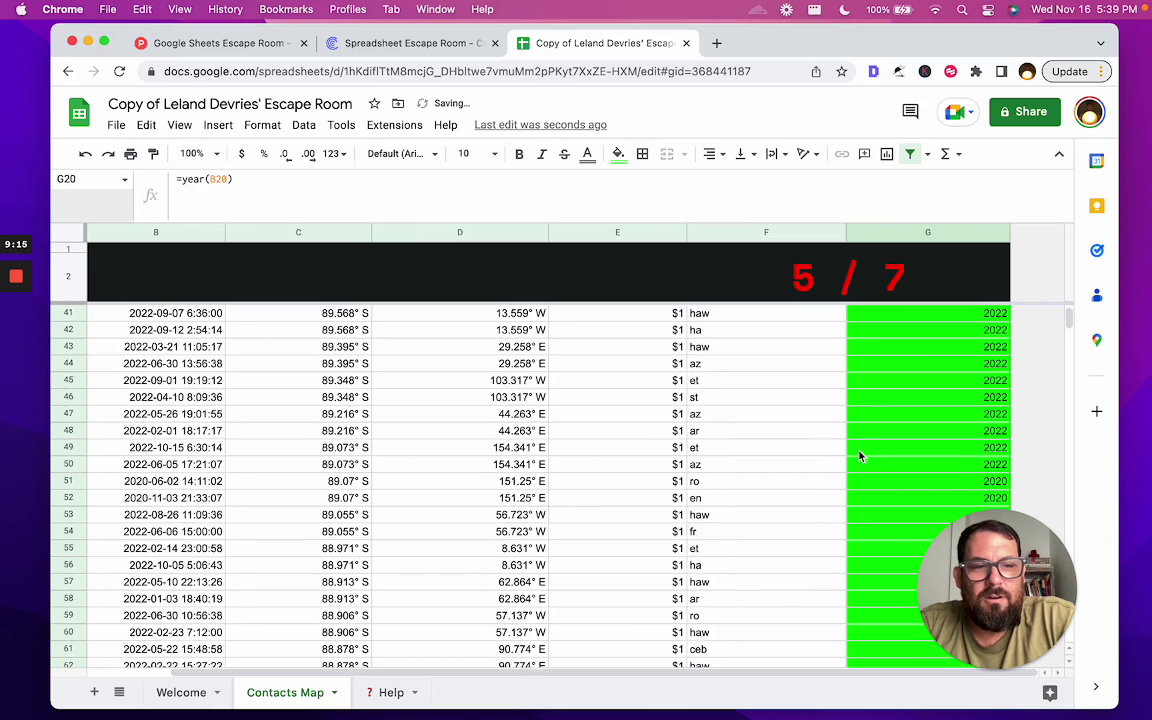
{"action": "scroll", "coordinate": [858, 455], "scroll_direction": "down", "scroll_amount": 20}
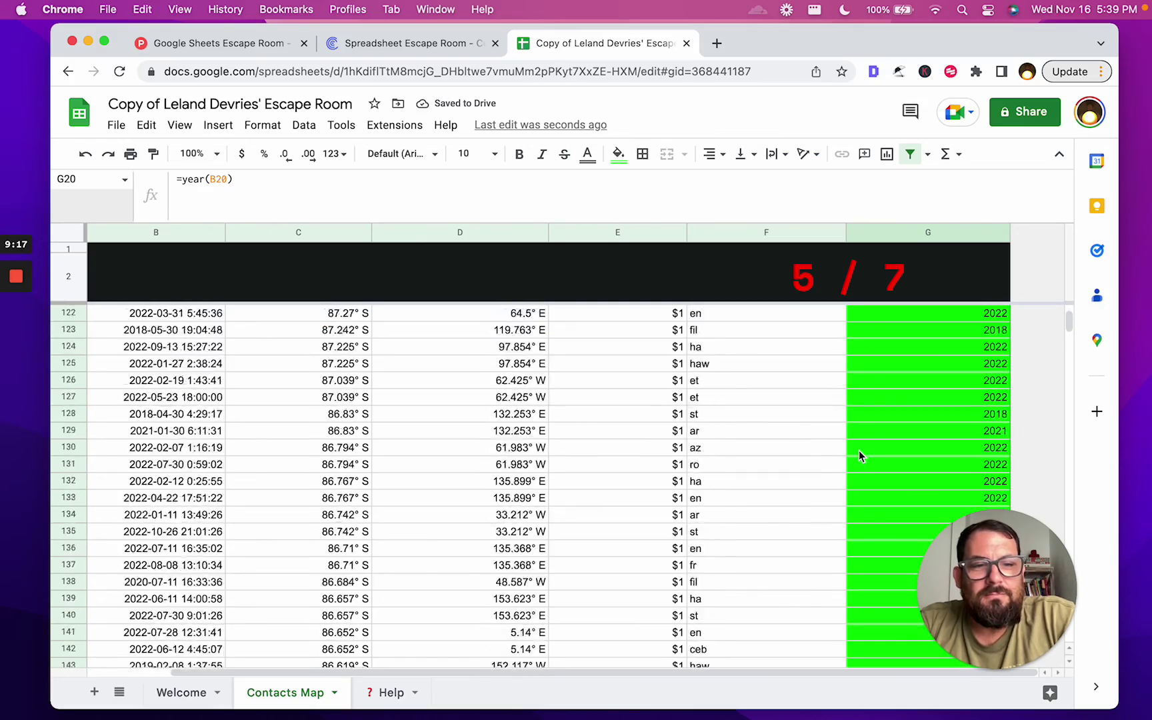
{"action": "scroll", "coordinate": [858, 450], "scroll_direction": "down", "scroll_amount": 20}
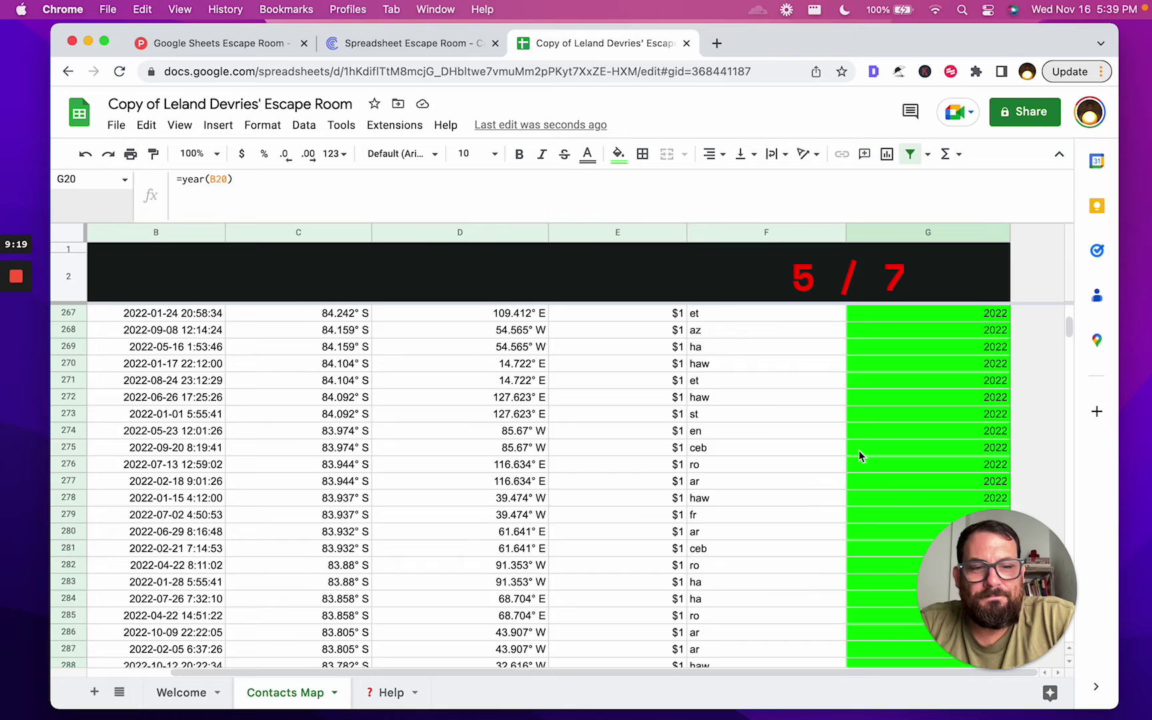
{"action": "left_click", "coordinate": [859, 450]}
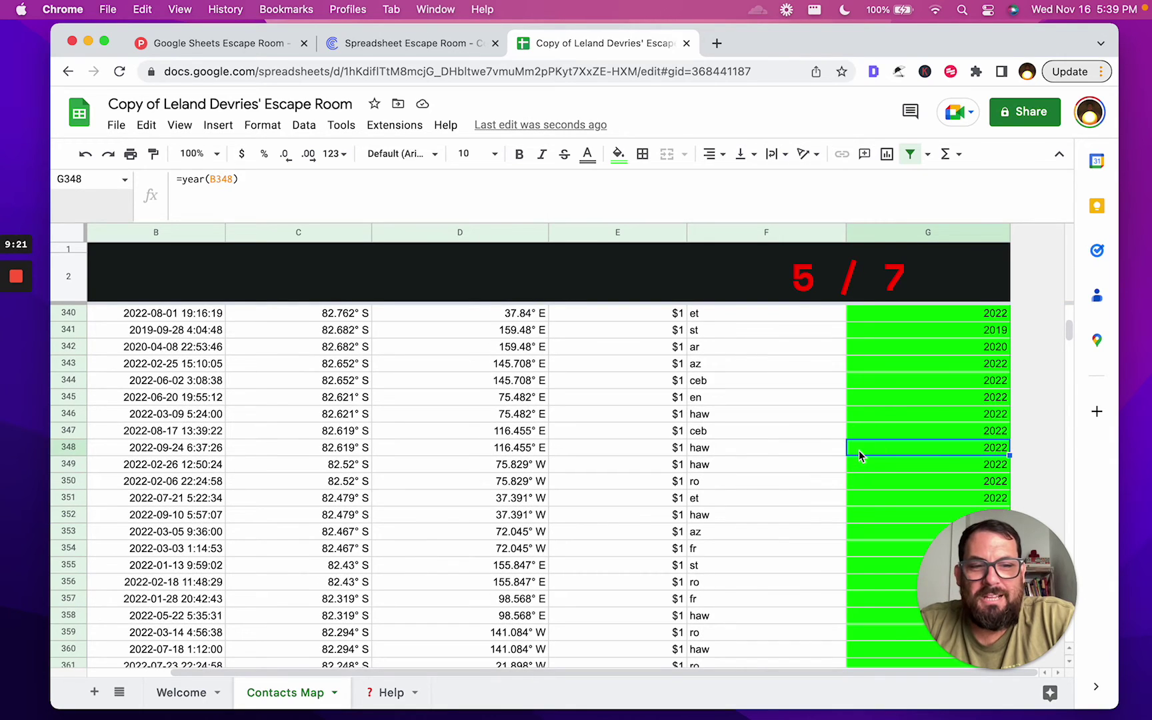
{"action": "key", "text": "super+Down"}
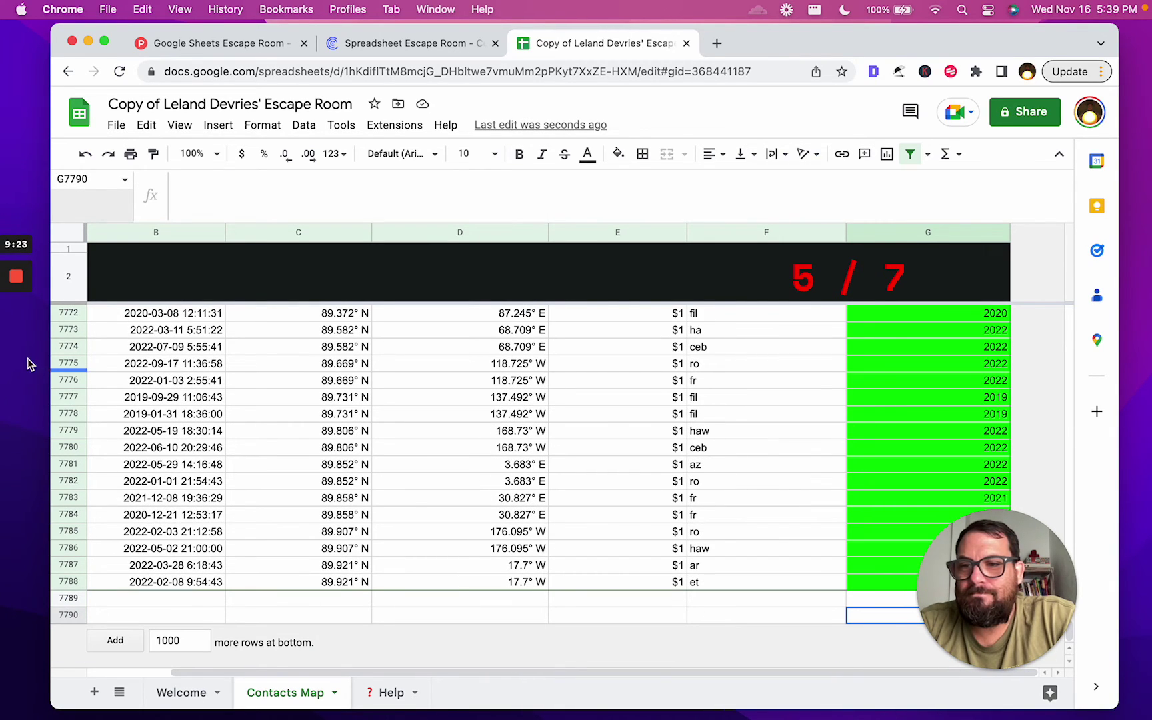
Jump back to the top of the sheet, landing on the instruction block A3:C6
{"action": "left_click", "coordinate": [16, 352]}
{"action": "scroll", "coordinate": [410, 430], "scroll_direction": "up", "scroll_amount": 20}
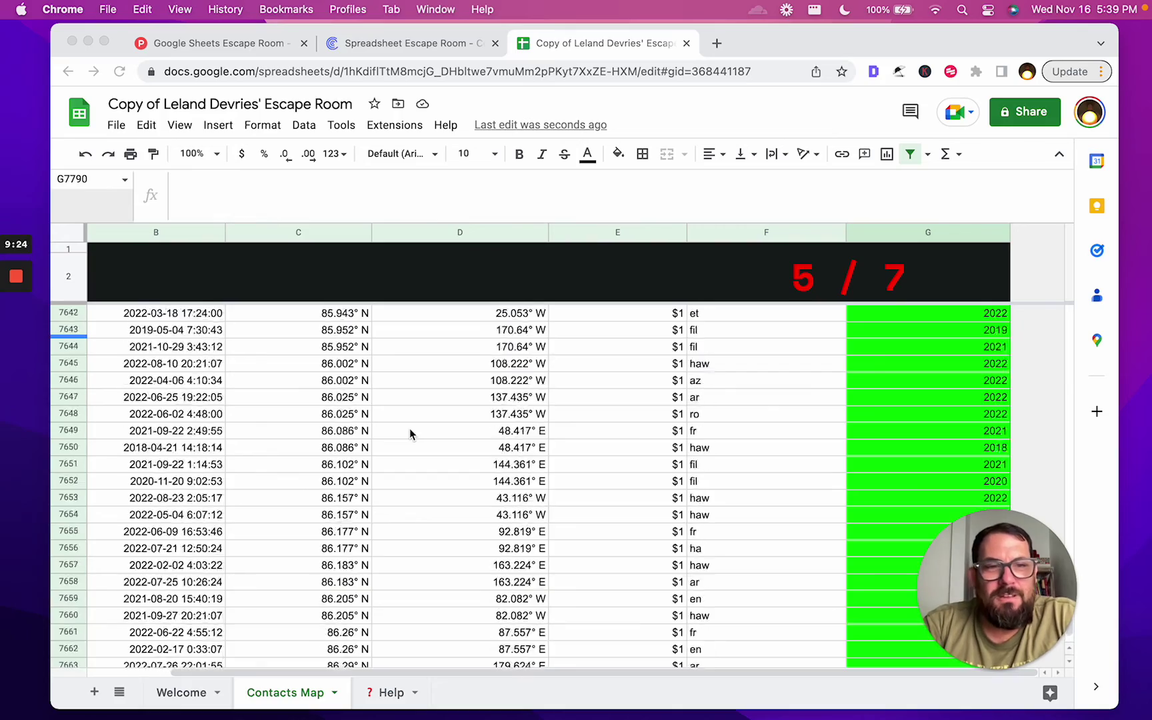
{"action": "scroll", "coordinate": [409, 430], "scroll_direction": "up", "scroll_amount": 10}
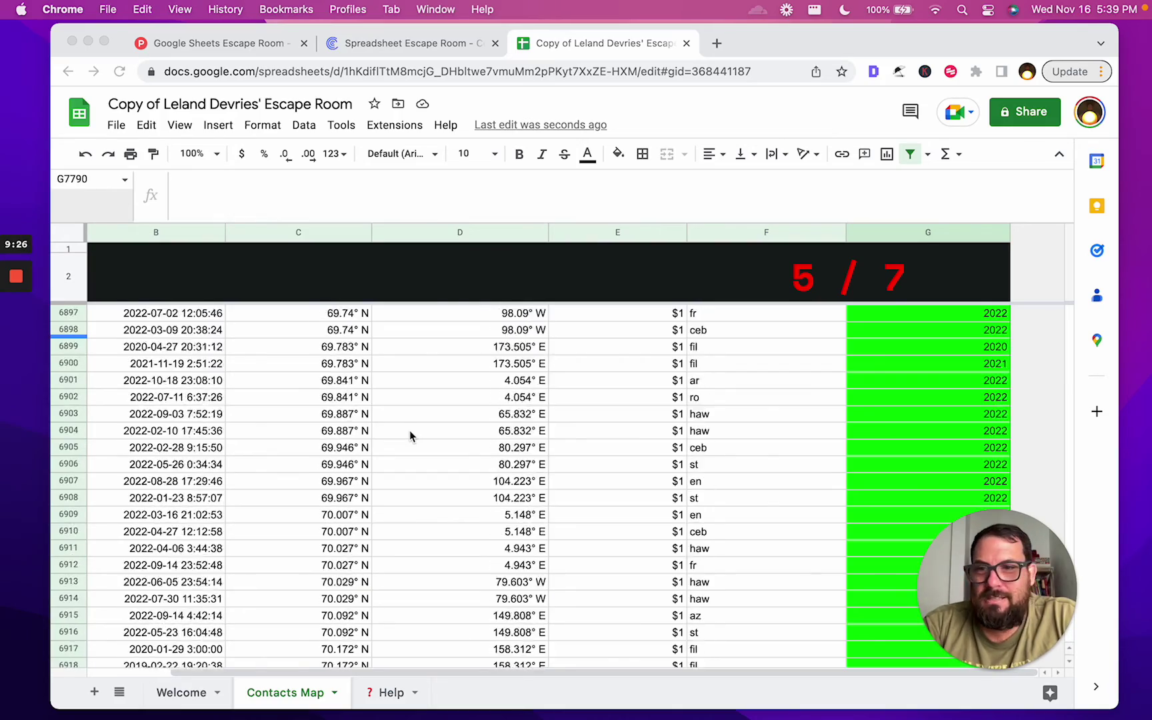
{"action": "key", "text": "Up"}
{"action": "key", "text": "Up"}
{"action": "key", "text": "Up"}
{"action": "key", "text": "super+Up"}
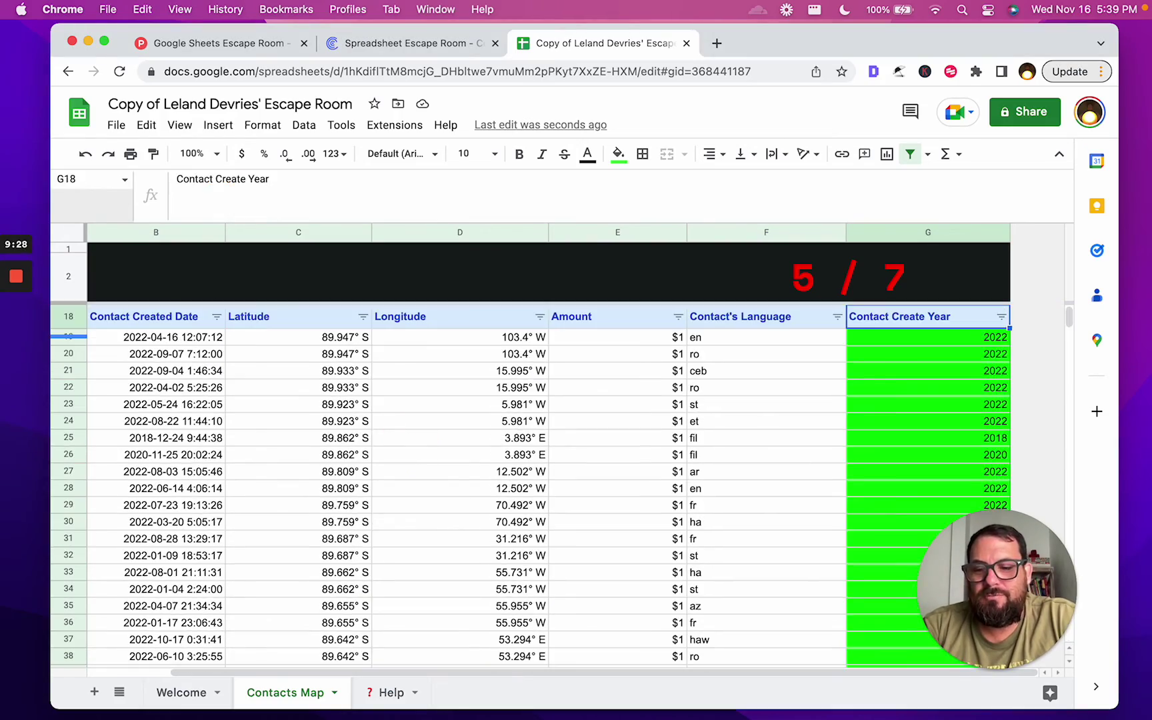
{"action": "key", "text": "super+Up"}
{"action": "key", "text": "Down"}
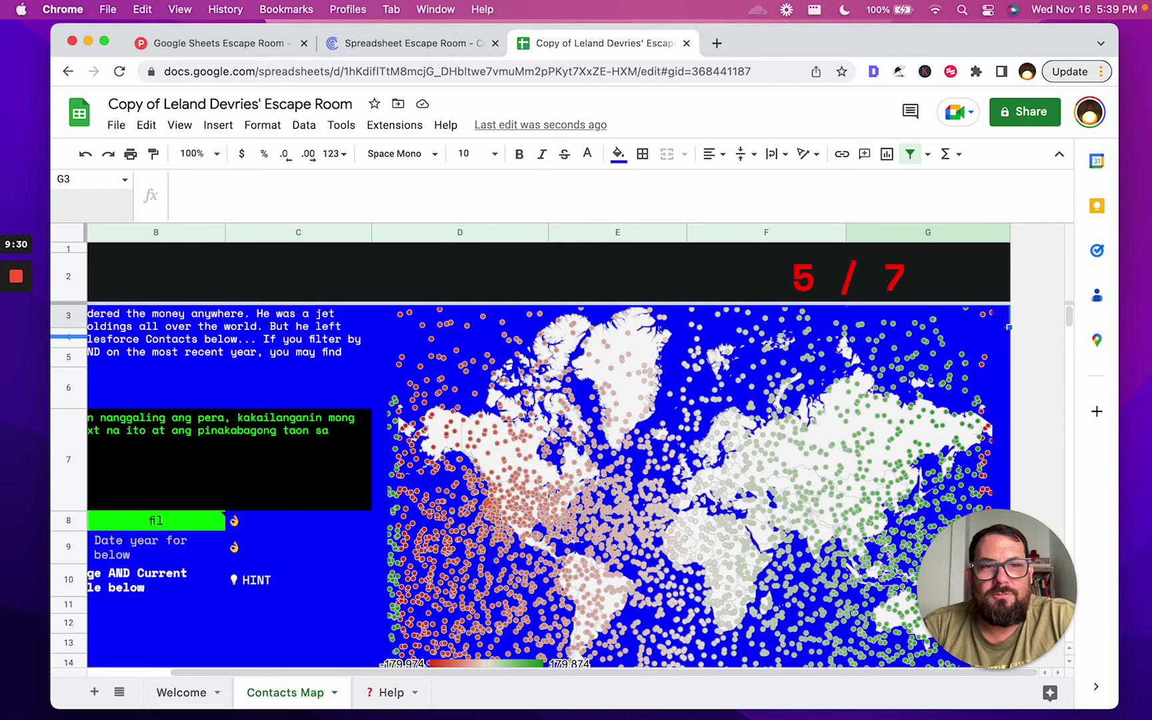
{"action": "key", "text": "Down"}
{"action": "key", "text": "Left"}
{"action": "key", "text": "Left"}
{"action": "key", "text": "Left"}
{"action": "key", "text": "Left"}
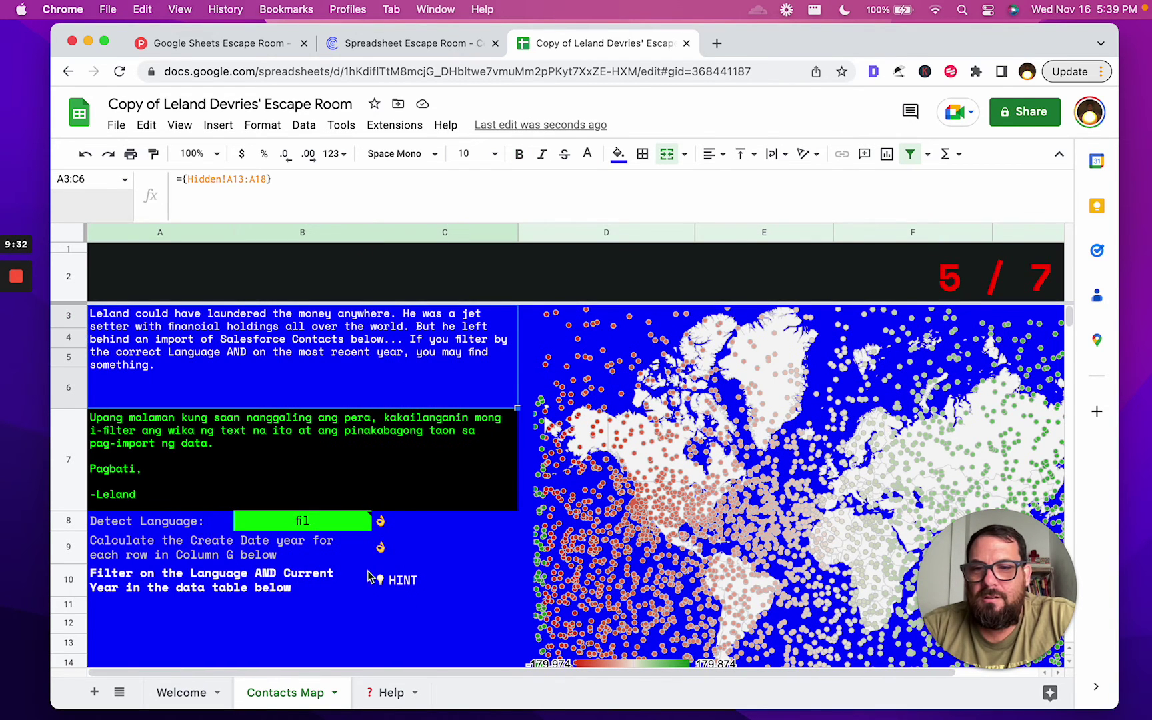
{"action": "scroll", "coordinate": [398, 499], "scroll_direction": "down", "scroll_amount": 5}
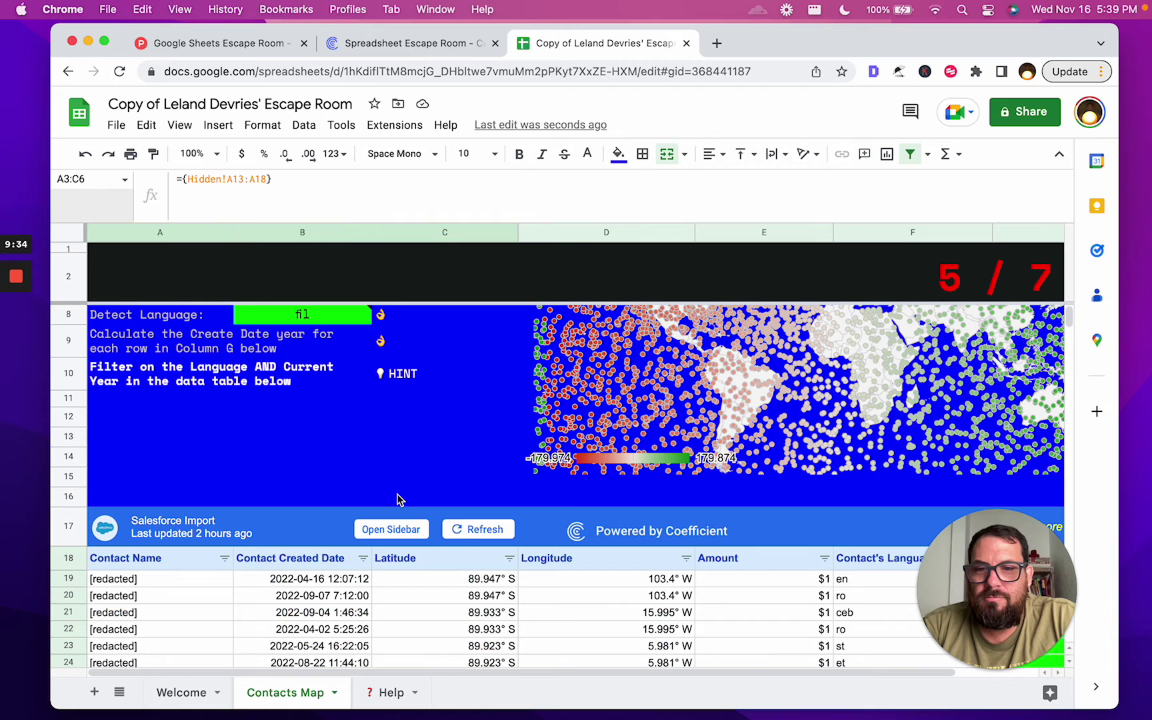
{"action": "scroll", "coordinate": [398, 499], "scroll_direction": "down", "scroll_amount": 2}
{"action": "left_click", "coordinate": [585, 478]}
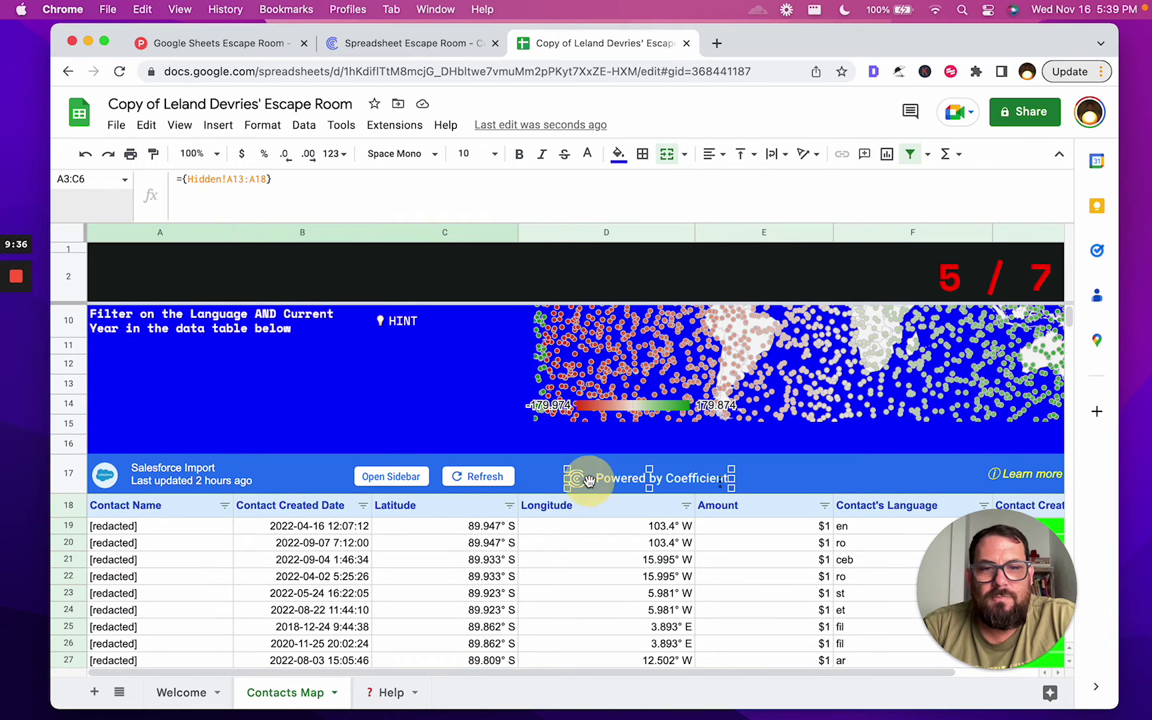
{"action": "left_click", "coordinate": [706, 528]}
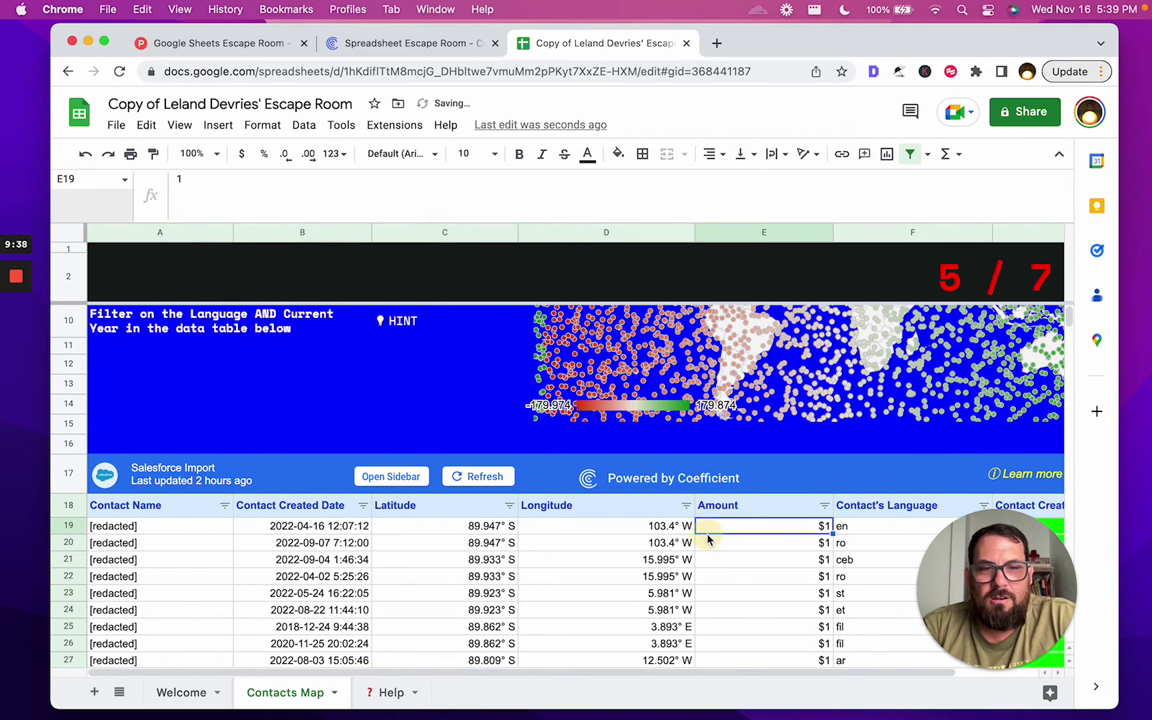
{"action": "key", "text": "Right"}
{"action": "key", "text": "Right"}
{"action": "key", "text": "ctrl+Down"}
{"action": "key", "text": "Down"}
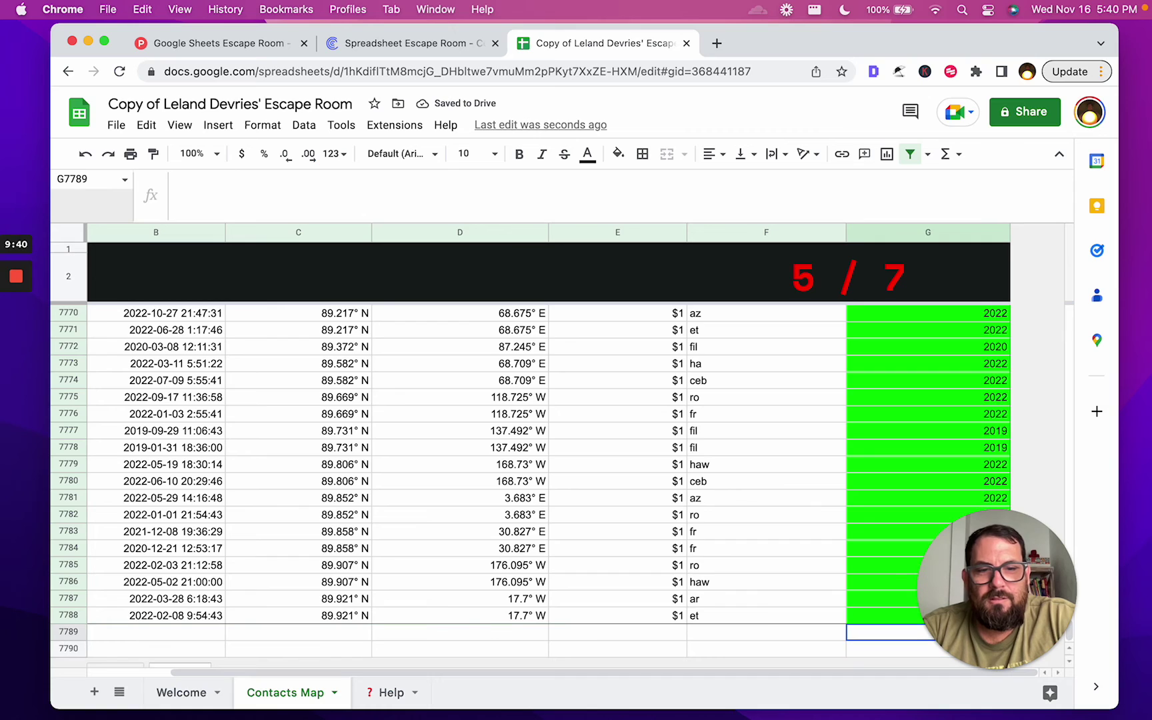
{"action": "key", "text": "Up"}
{"action": "key", "text": "Return"}
{"action": "key", "text": "Return"}
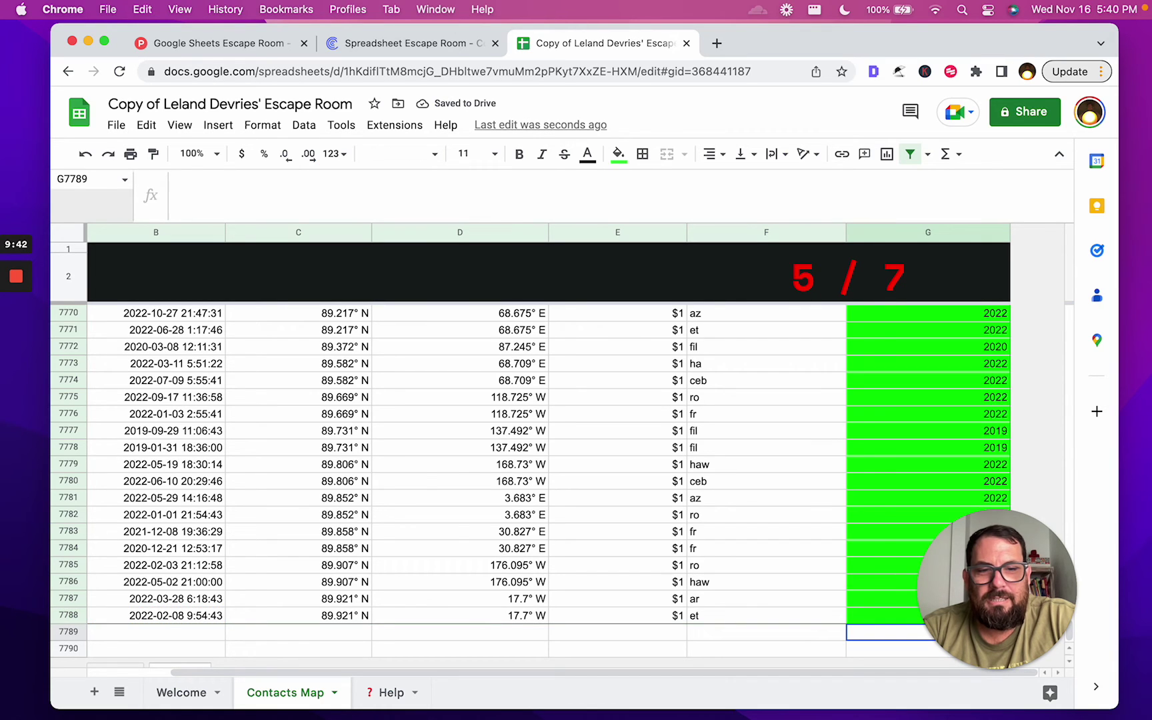
{"action": "scroll", "coordinate": [689, 486], "scroll_direction": "down", "scroll_amount": 2}
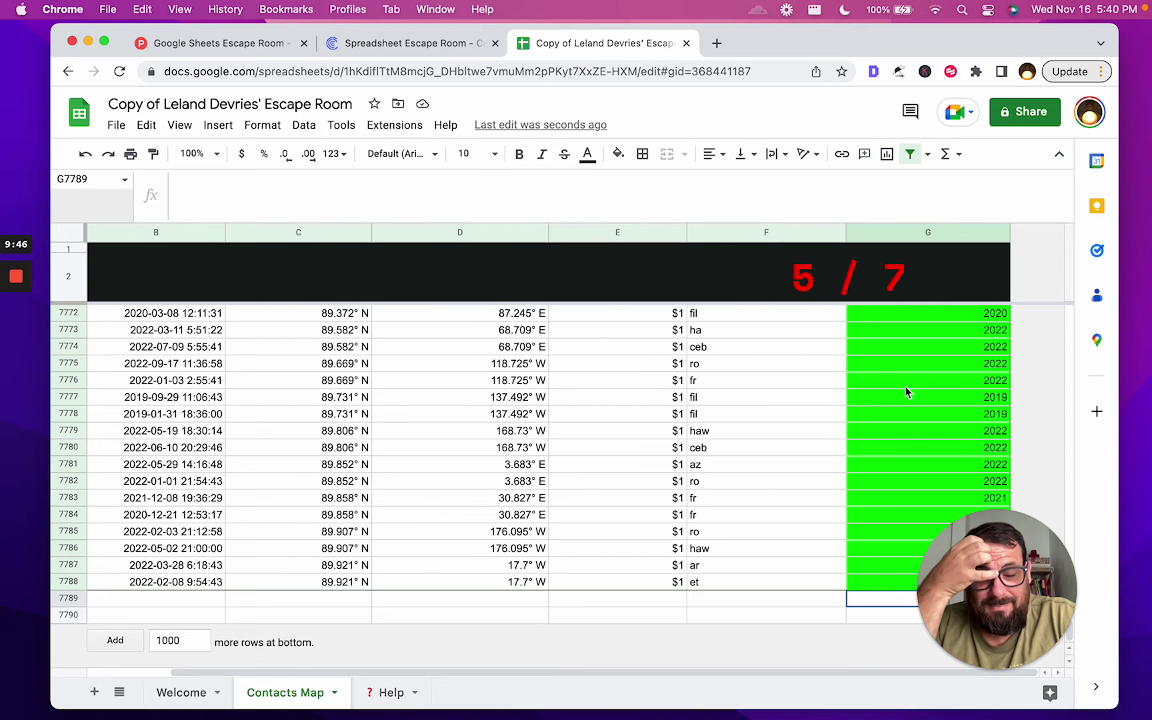
{"action": "left_click", "coordinate": [938, 382]}
{"action": "key", "text": "Return"}
{"action": "key", "text": "Return"}
{"action": "key", "text": "Return"}
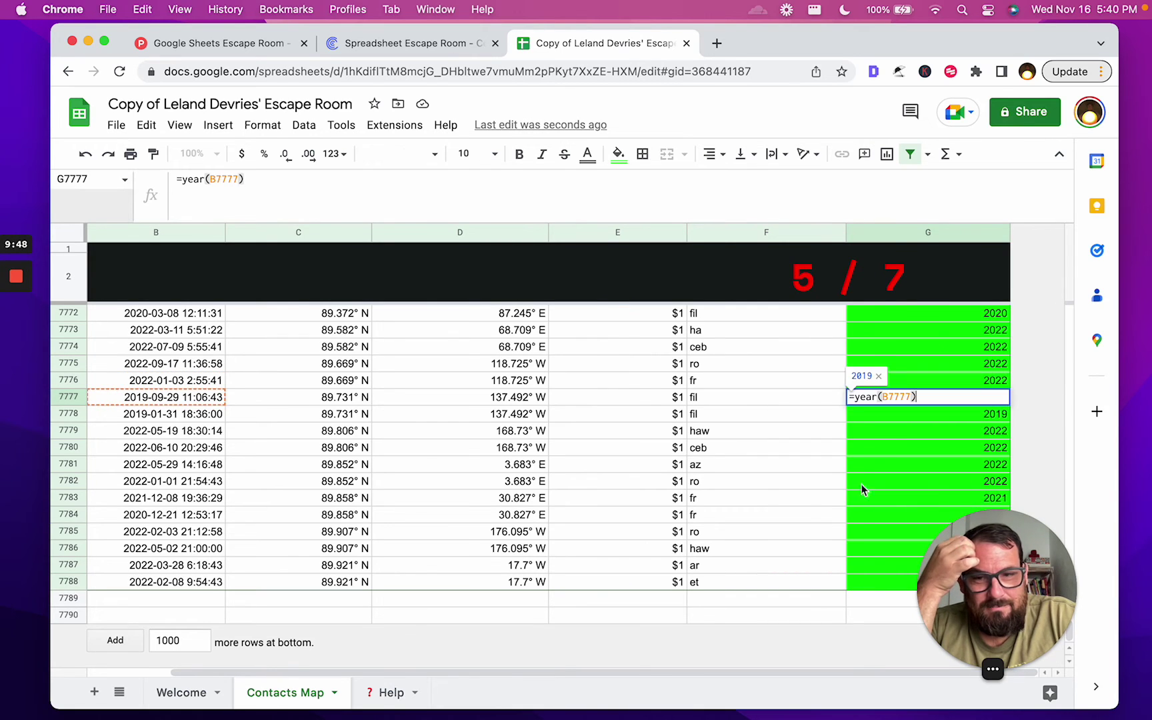
{"action": "left_click", "coordinate": [824, 469]}
{"action": "left_click_drag", "start_coordinate": [1040, 581], "coordinate": [1004, 551]}
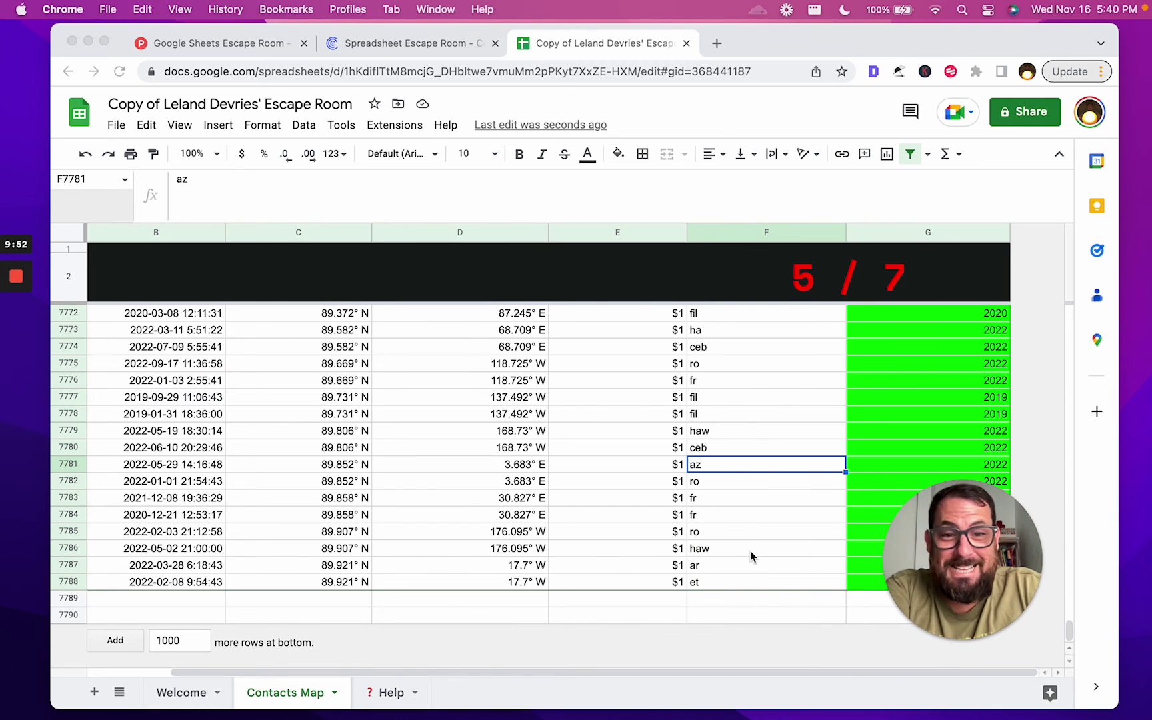
{"action": "scroll", "coordinate": [737, 508], "scroll_direction": "up", "scroll_amount": 5}
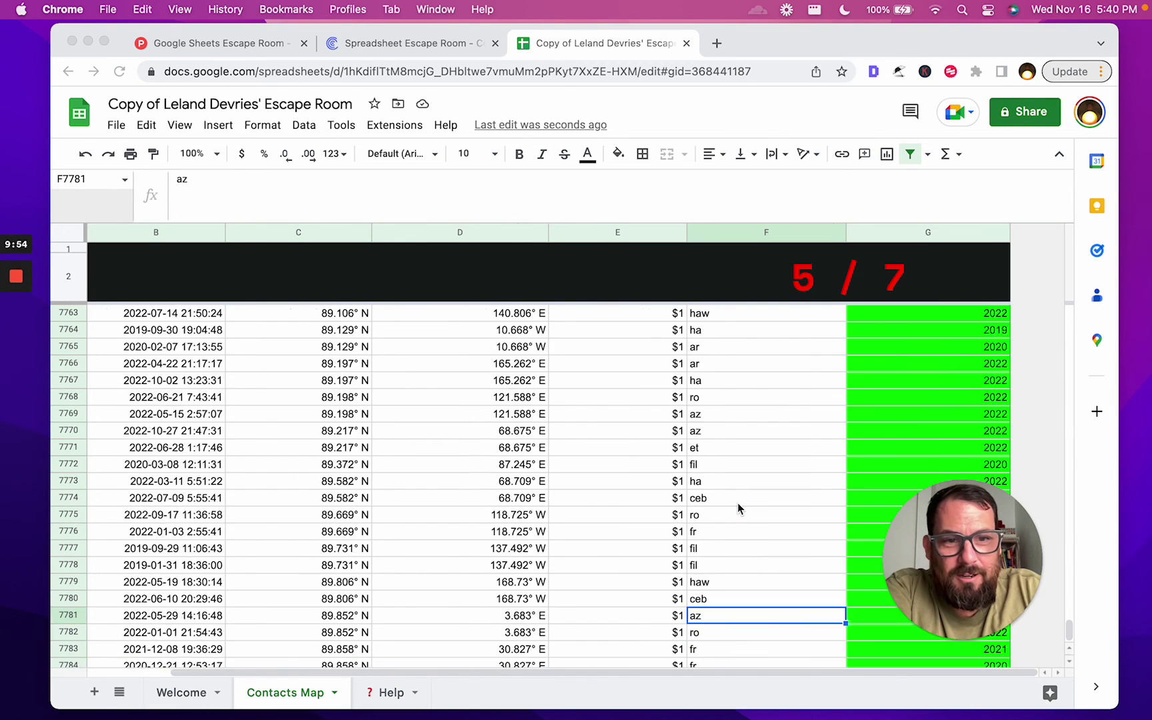
{"action": "key", "text": "super+Up"}
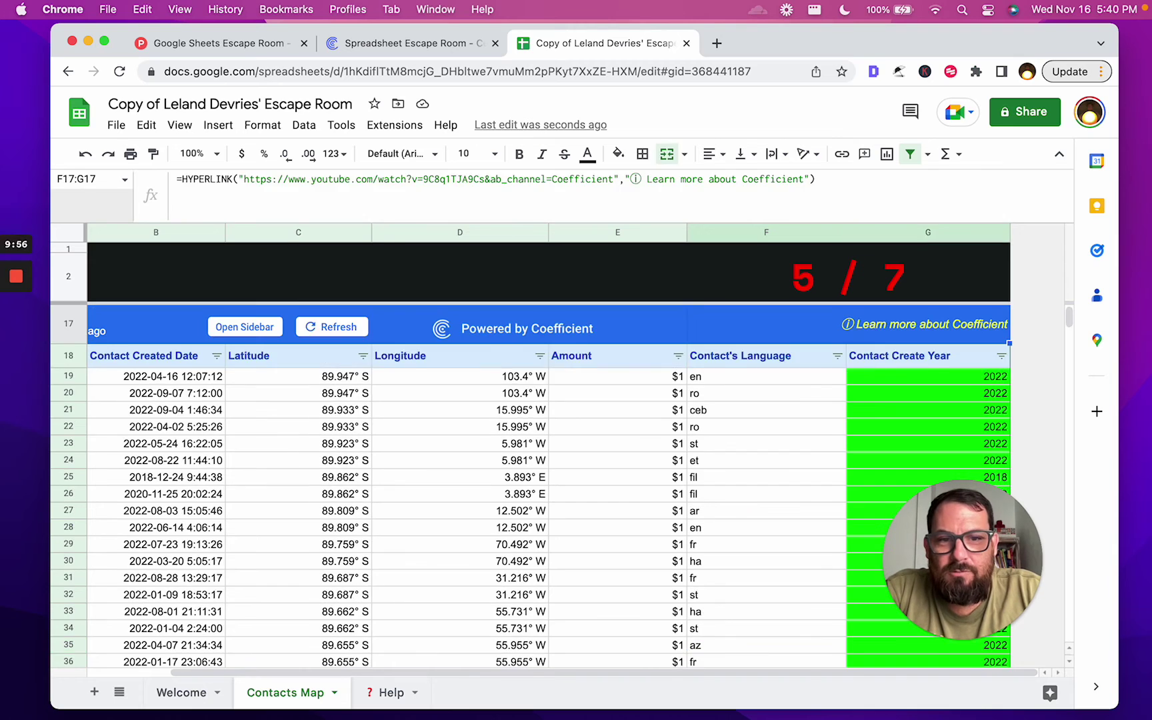
{"action": "key", "text": "super+Up"}
{"action": "key", "text": "super+Down"}
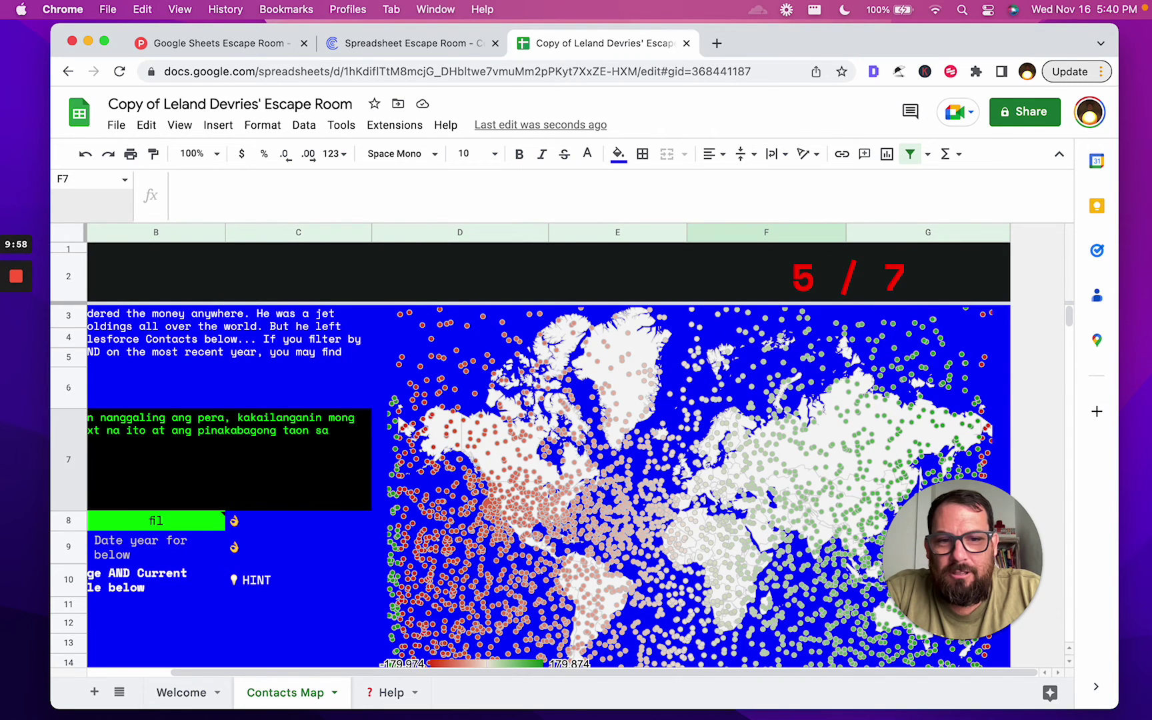
{"action": "key", "text": "Down"}
{"action": "key", "text": "Down"}
{"action": "key", "text": "Down"}
{"action": "key", "text": "Down"}
{"action": "key", "text": "Down"}
{"action": "key", "text": "Down"}
{"action": "key", "text": "Down"}
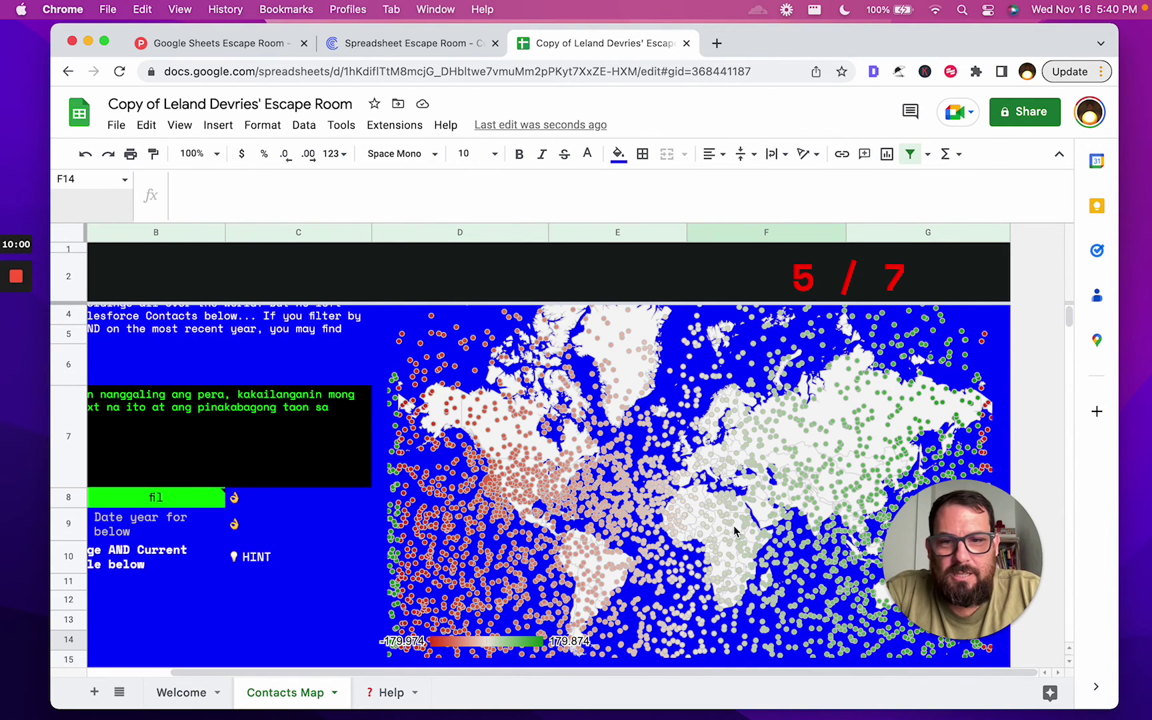
{"action": "scroll", "coordinate": [734, 530], "scroll_direction": "left", "scroll_amount": 3}
{"action": "left_click", "coordinate": [260, 563]}
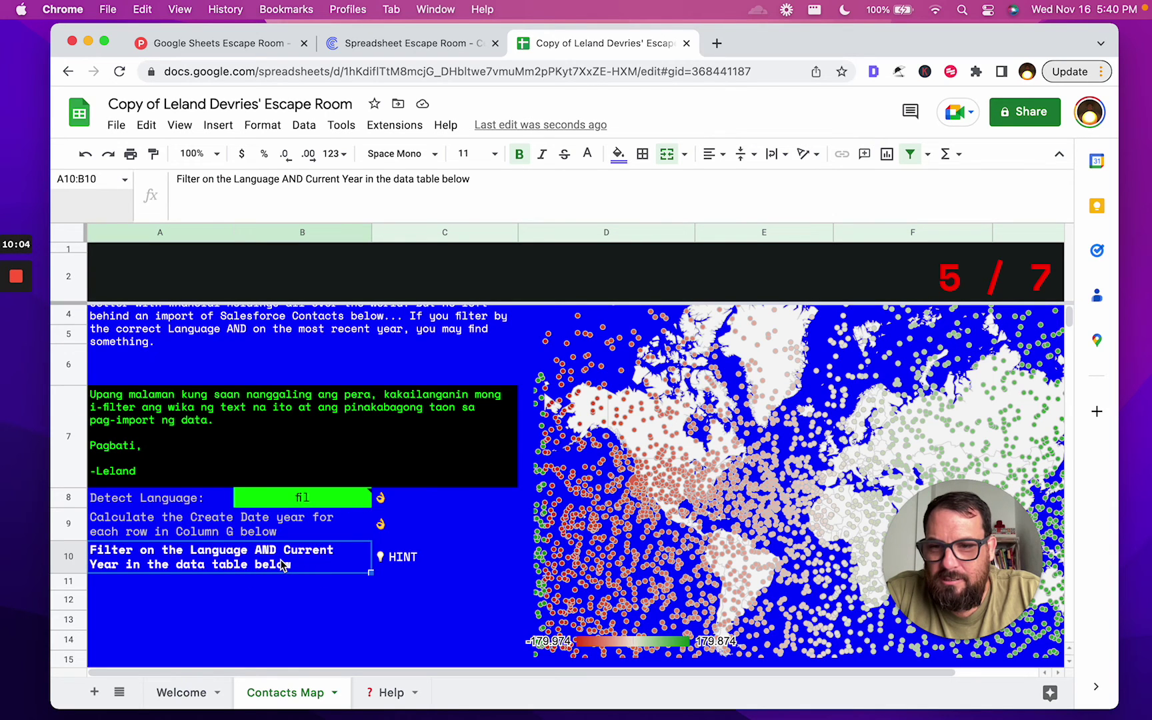
Filter the Contact's Language column to show only fil
{"action": "scroll", "coordinate": [281, 564], "scroll_direction": "down", "scroll_amount": 10}
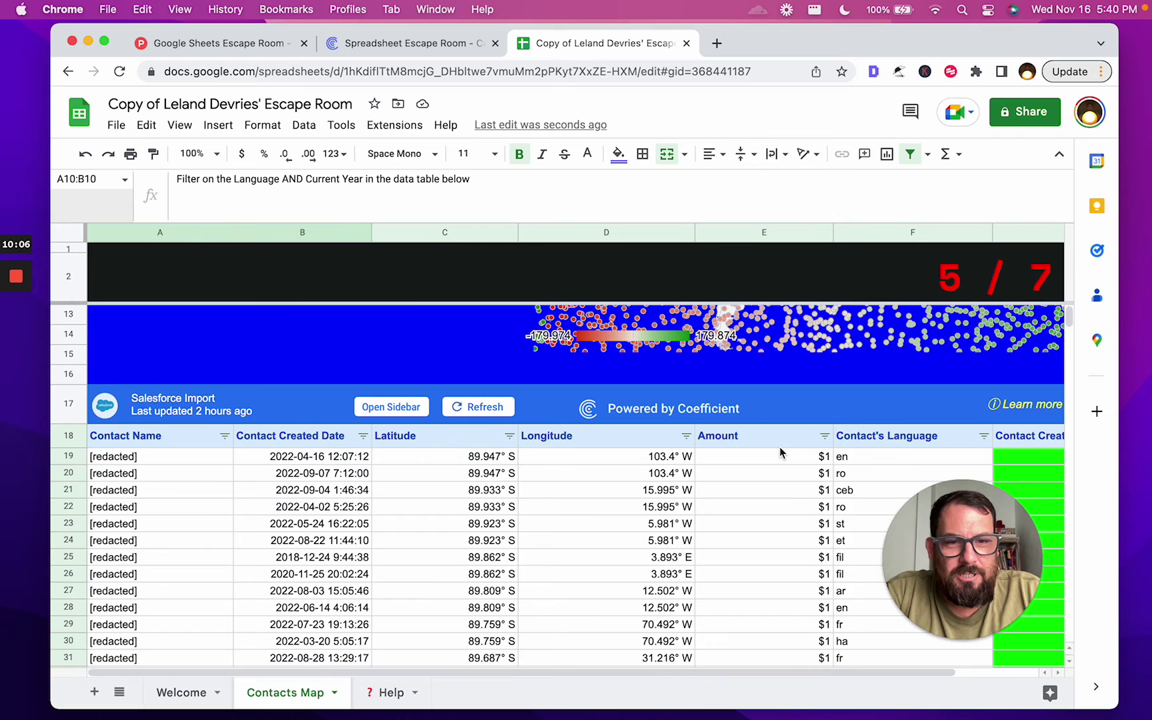
{"action": "scroll", "coordinate": [779, 451], "scroll_direction": "right", "scroll_amount": 2}
{"action": "scroll", "coordinate": [779, 453], "scroll_direction": "down", "scroll_amount": 1}
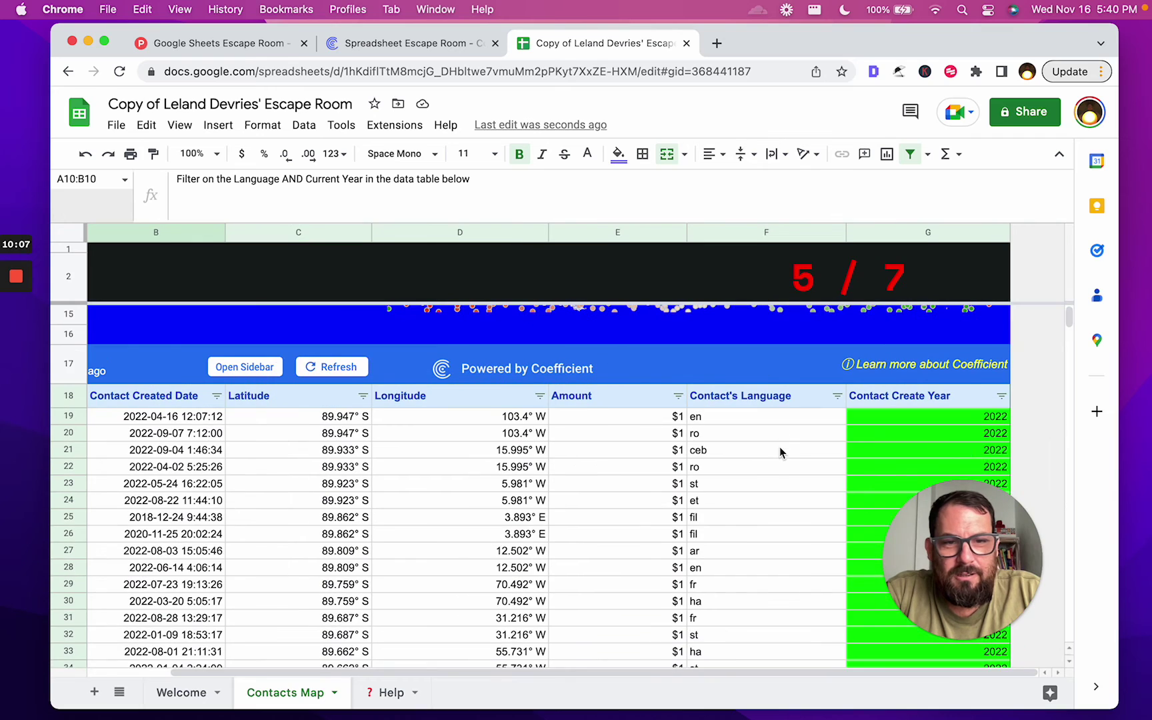
{"action": "left_click", "coordinate": [838, 397]}
{"action": "scroll", "coordinate": [720, 620], "scroll_direction": "down", "scroll_amount": 3}
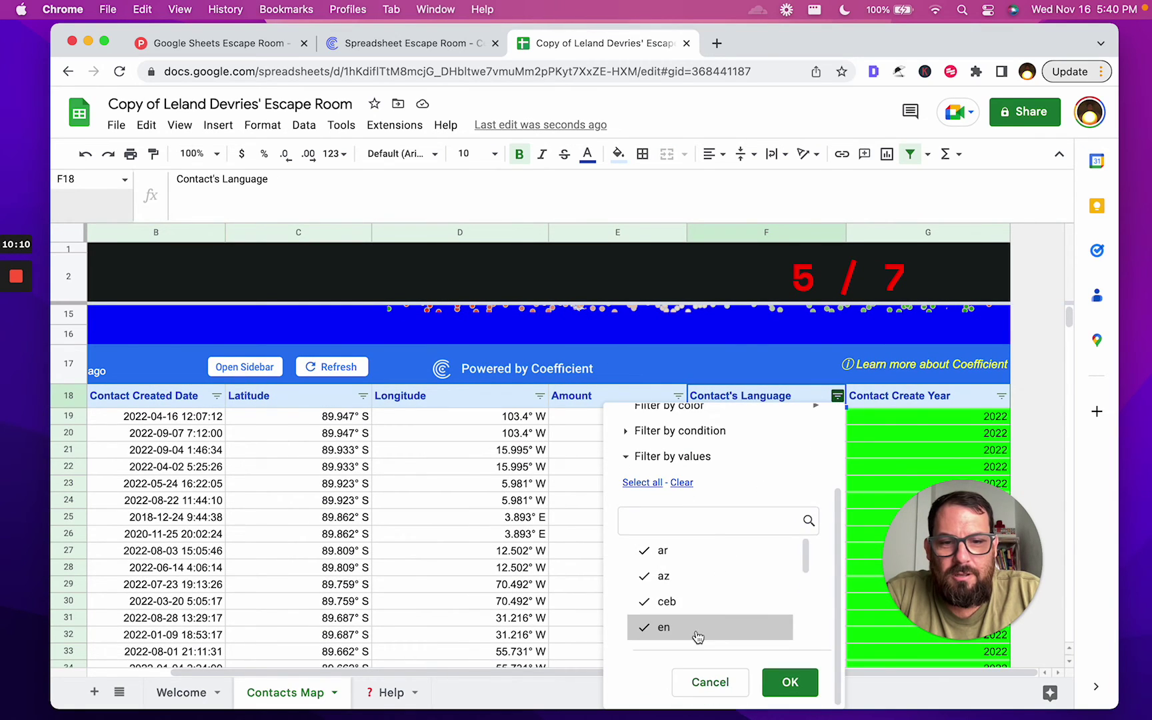
{"action": "scroll", "coordinate": [690, 620], "scroll_direction": "down", "scroll_amount": 3}
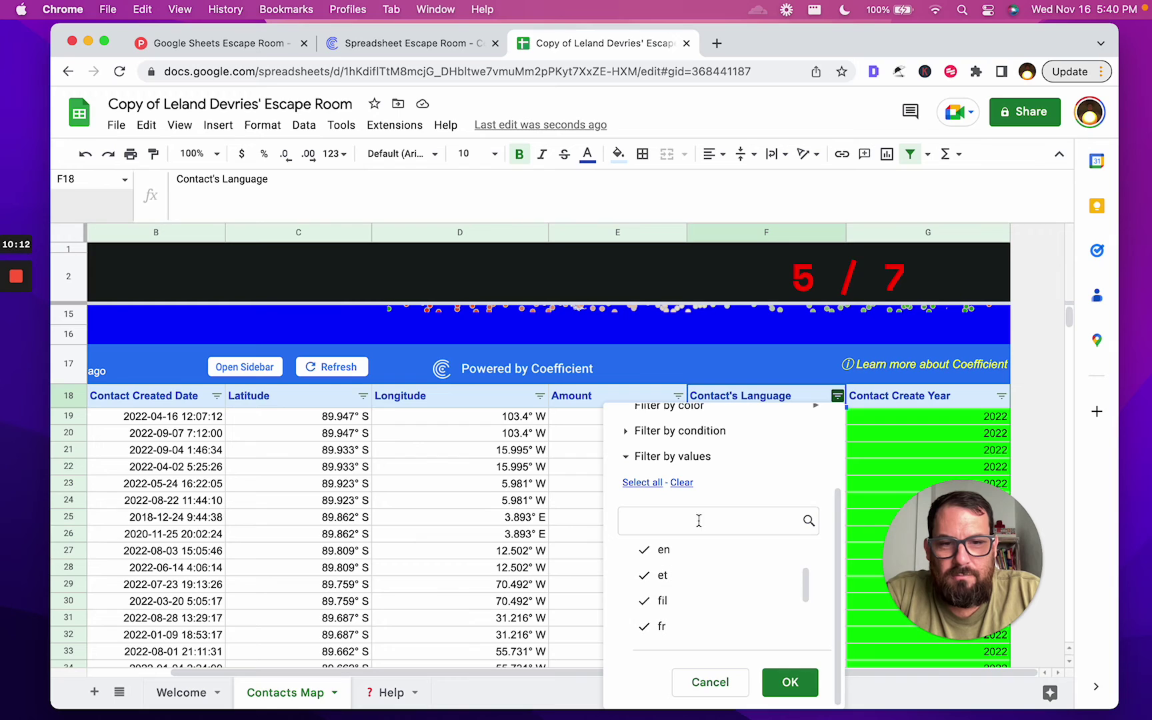
{"action": "left_click", "coordinate": [681, 483]}
{"action": "left_click", "coordinate": [681, 600]}
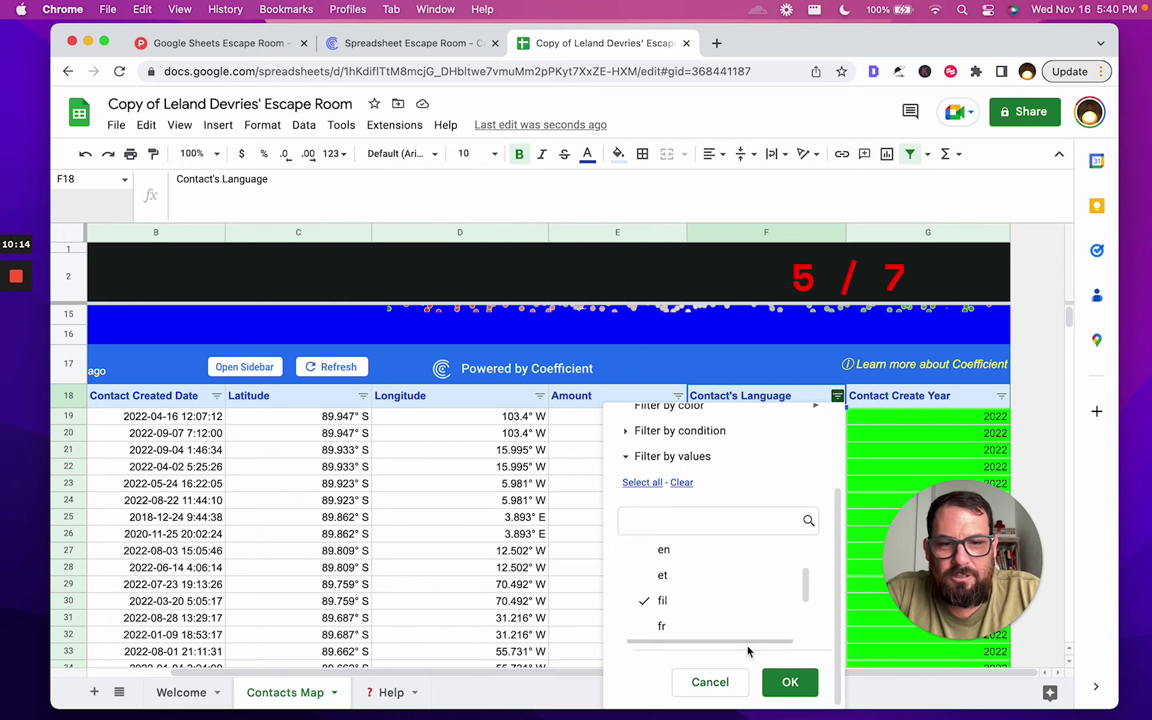
{"action": "left_click", "coordinate": [790, 681]}
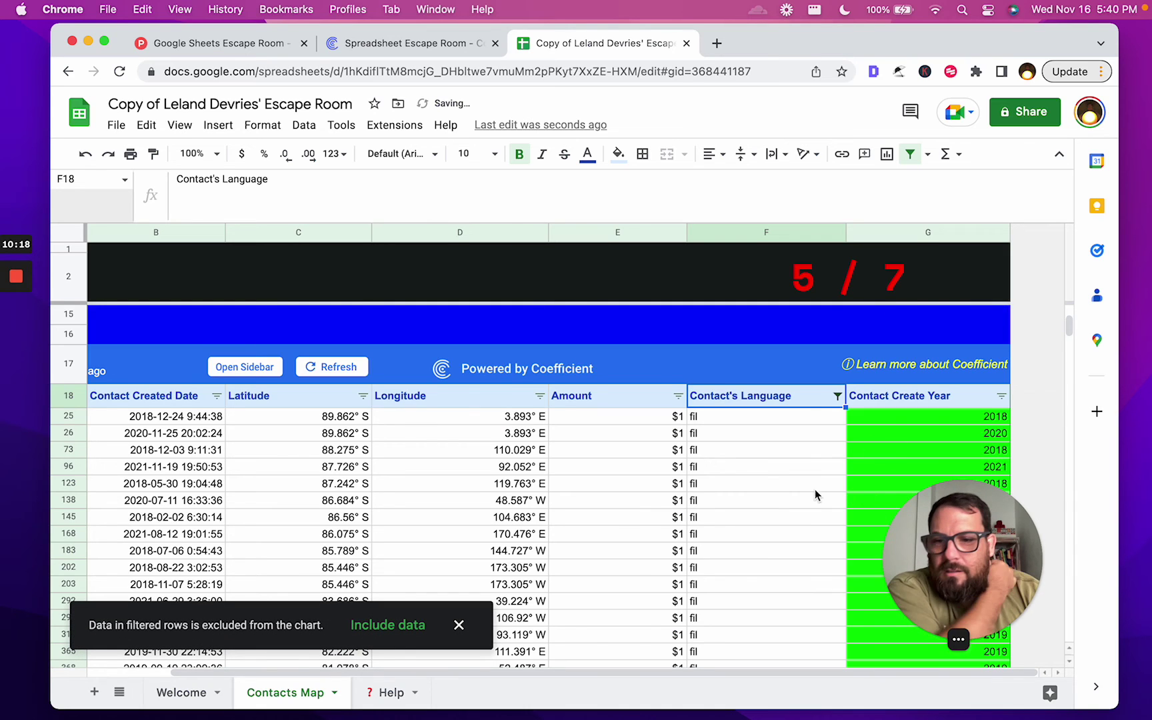
{"action": "scroll", "coordinate": [767, 454], "scroll_direction": "up", "scroll_amount": 10}
{"action": "scroll", "coordinate": [766, 453], "scroll_direction": "left", "scroll_amount": 2}
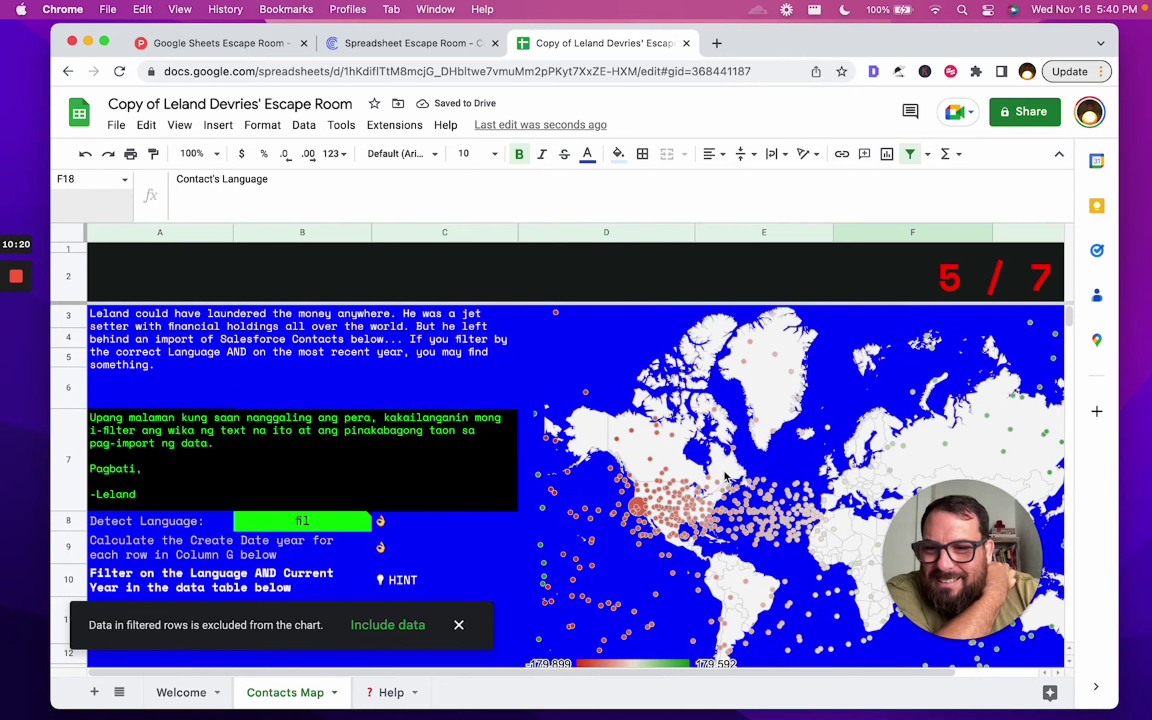
{"action": "scroll", "coordinate": [725, 475], "scroll_direction": "down", "scroll_amount": 5}
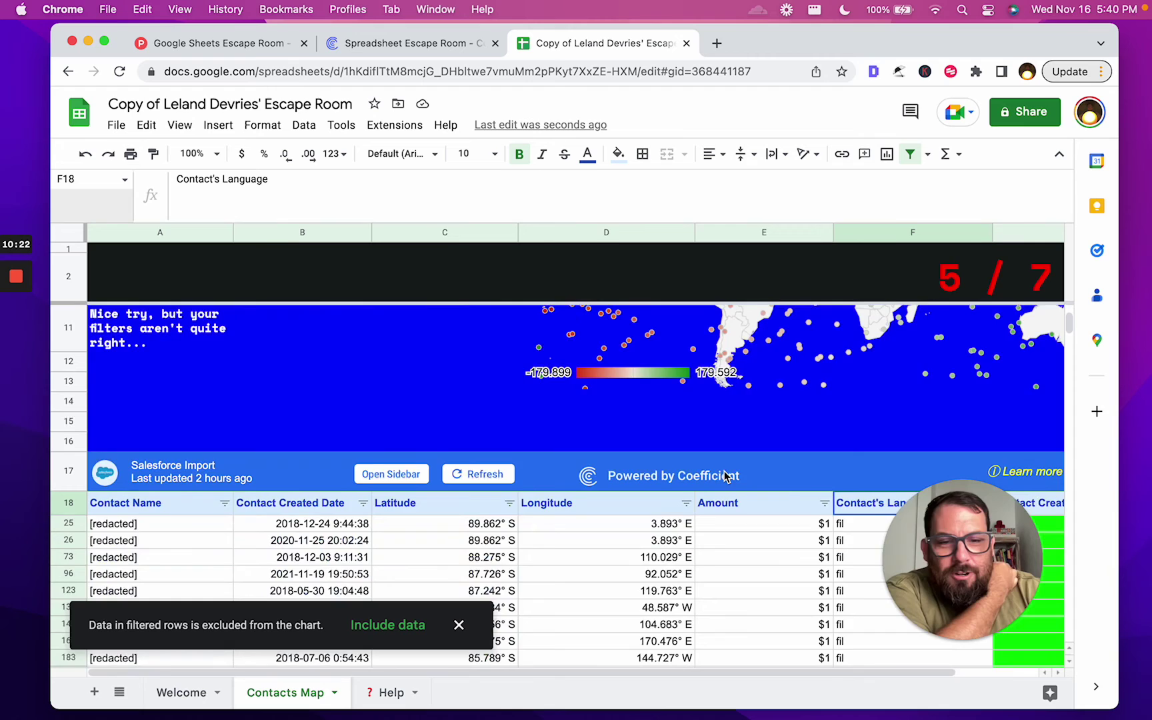
{"action": "scroll", "coordinate": [725, 474], "scroll_direction": "right", "scroll_amount": 2}
{"action": "scroll", "coordinate": [726, 474], "scroll_direction": "down", "scroll_amount": 1}
Filter Contact Create Year to 2022 only, then check the filtered rows and contacts map chart
{"action": "left_click", "coordinate": [1001, 435]}
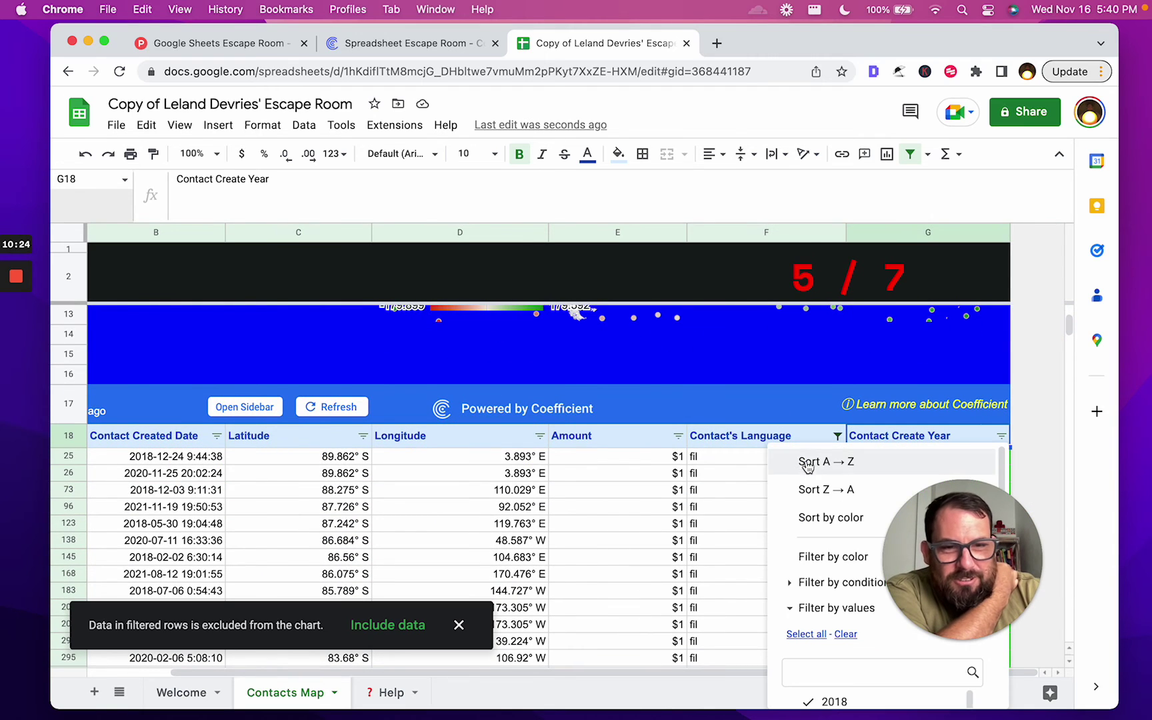
{"action": "left_click", "coordinate": [845, 634]}
{"action": "scroll", "coordinate": [845, 637], "scroll_direction": "down", "scroll_amount": 3}
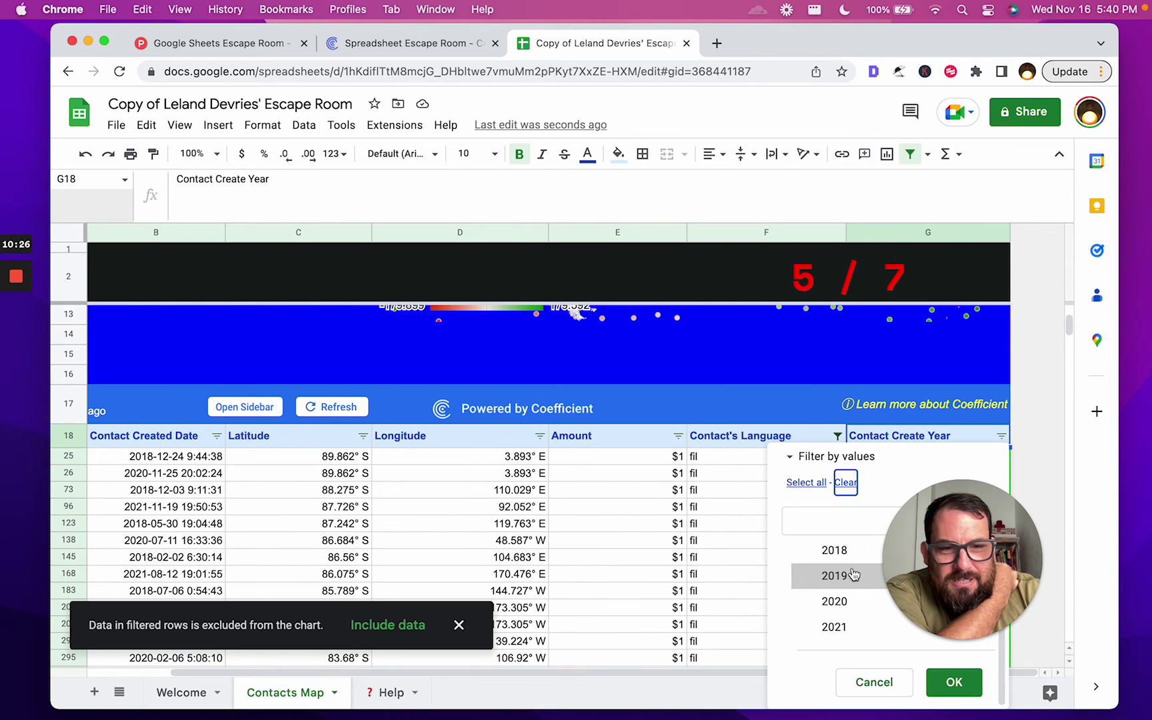
{"action": "scroll", "coordinate": [845, 623], "scroll_direction": "down", "scroll_amount": 1}
{"action": "left_click", "coordinate": [834, 628]}
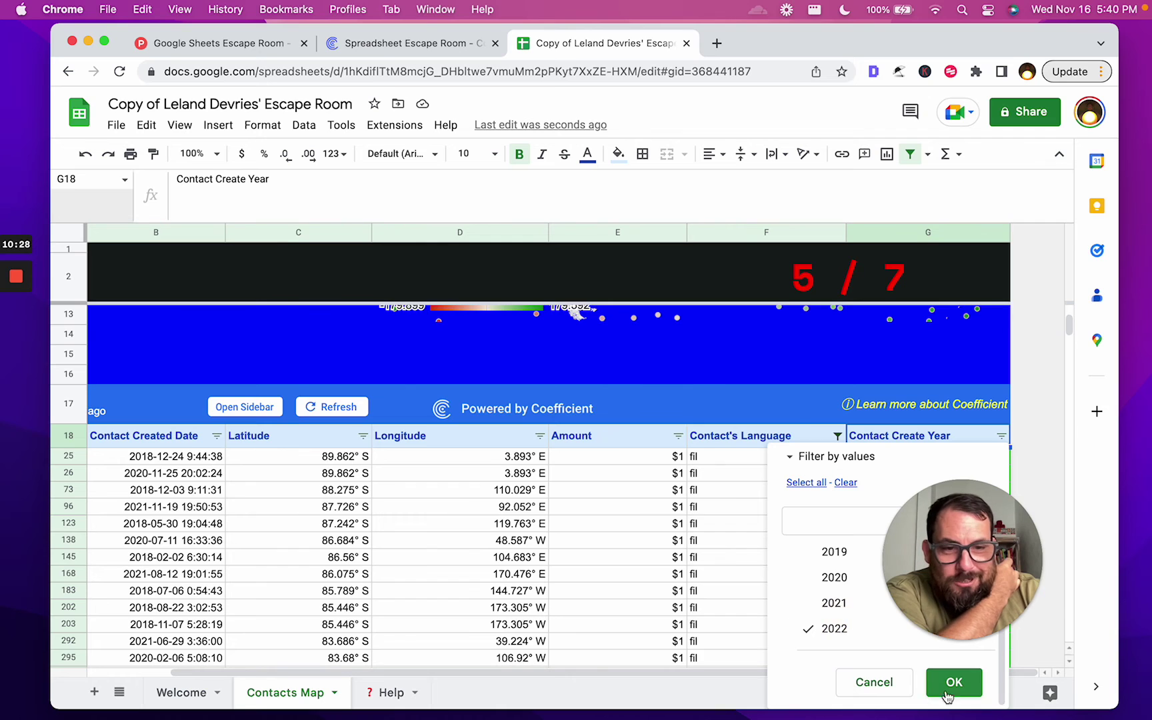
{"action": "left_click", "coordinate": [953, 681]}
{"action": "left_click", "coordinate": [722, 531]}
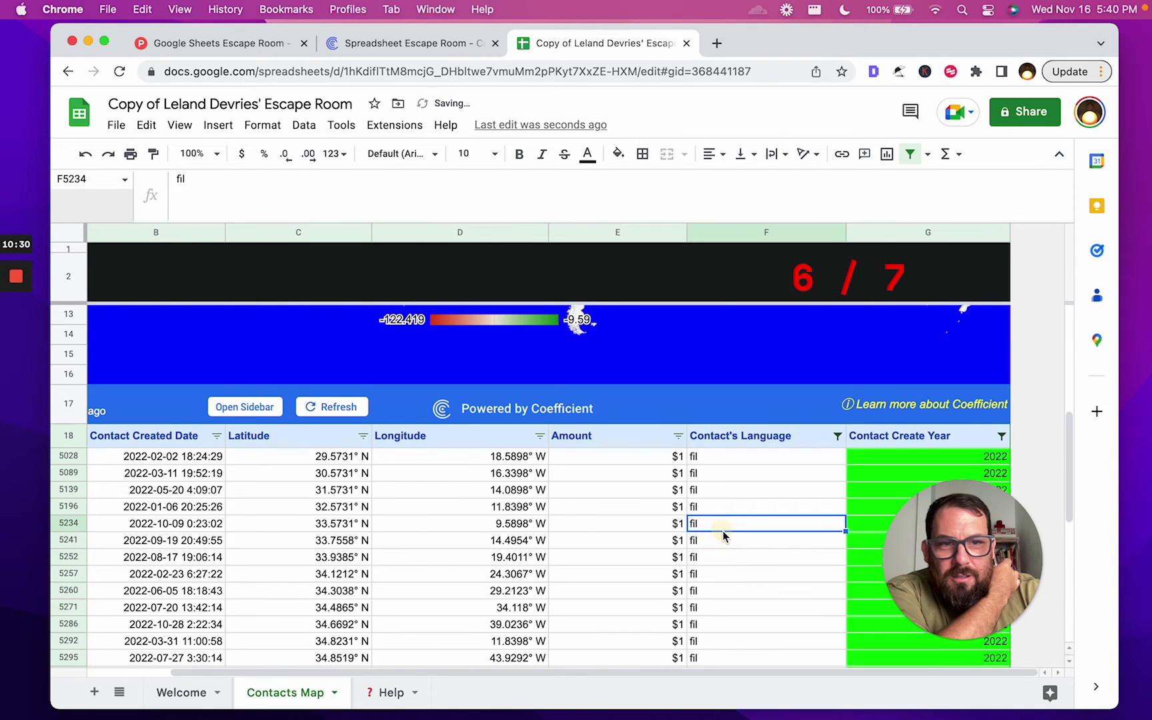
{"action": "scroll", "coordinate": [722, 531], "scroll_direction": "up", "scroll_amount": 5}
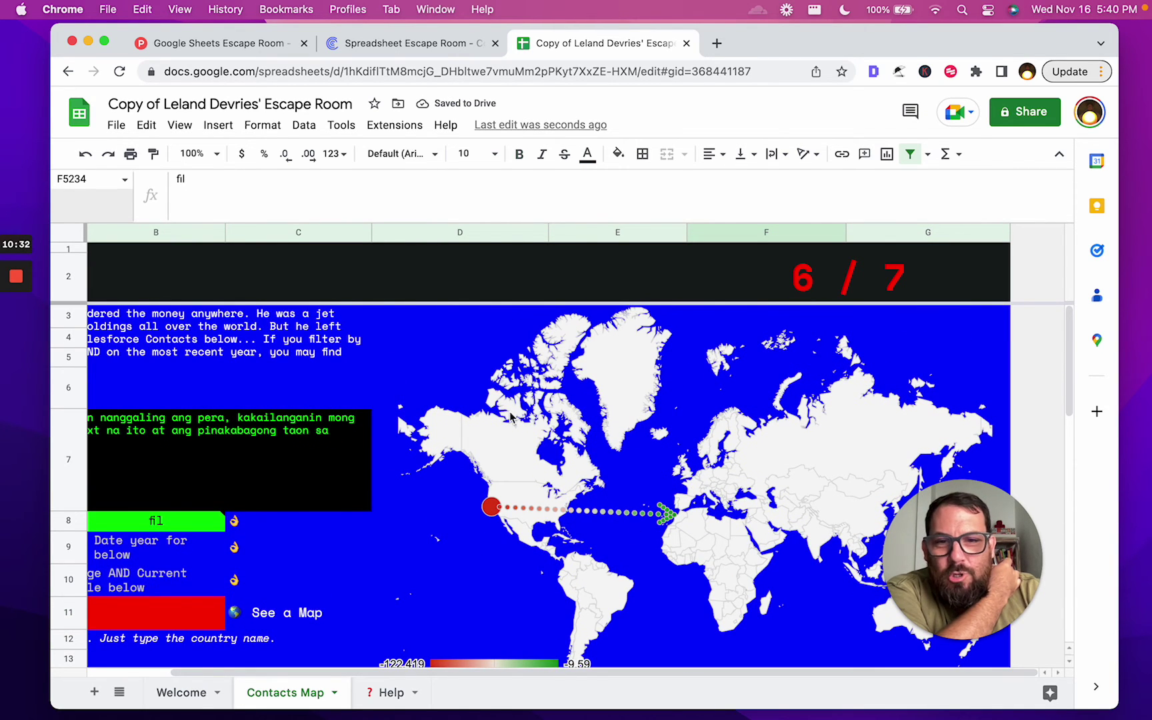
{"action": "scroll", "coordinate": [527, 397], "scroll_direction": "down", "scroll_amount": 1}
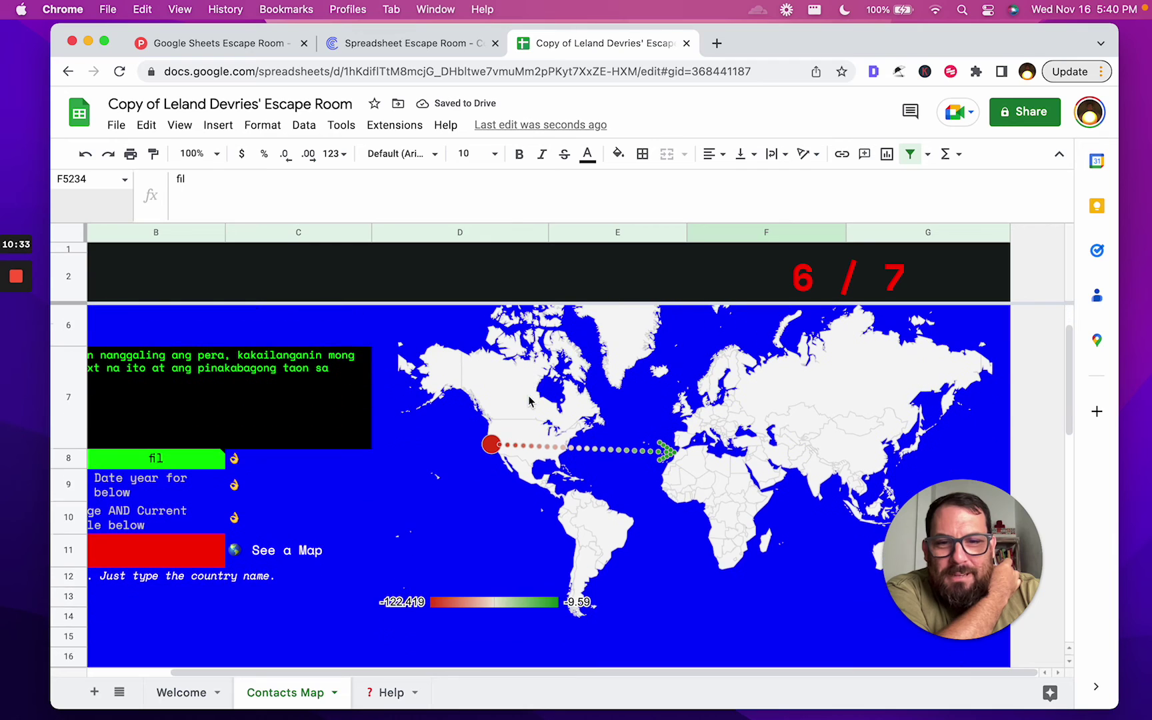
{"action": "left_click", "coordinate": [683, 457]}
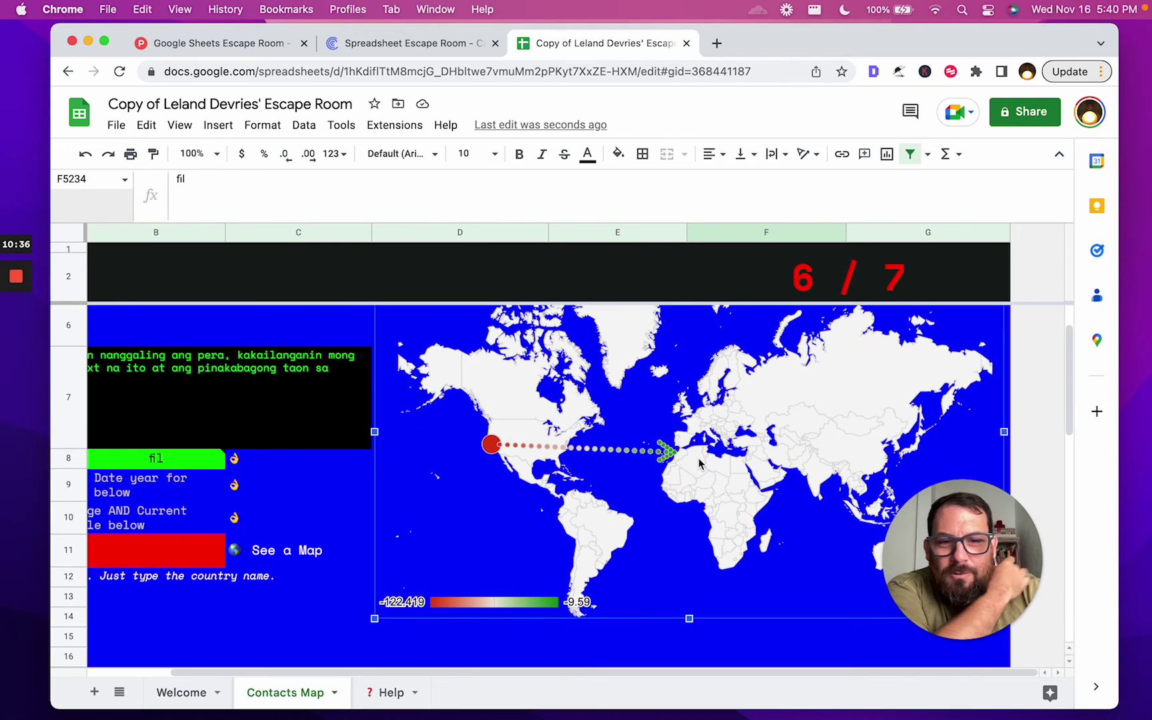
Enter Morocco in answer cell B11 for the map question, then follow the win message's coefficient.io link
{"action": "scroll", "coordinate": [700, 463], "scroll_direction": "left", "scroll_amount": 3}
{"action": "left_click", "coordinate": [138, 515]}
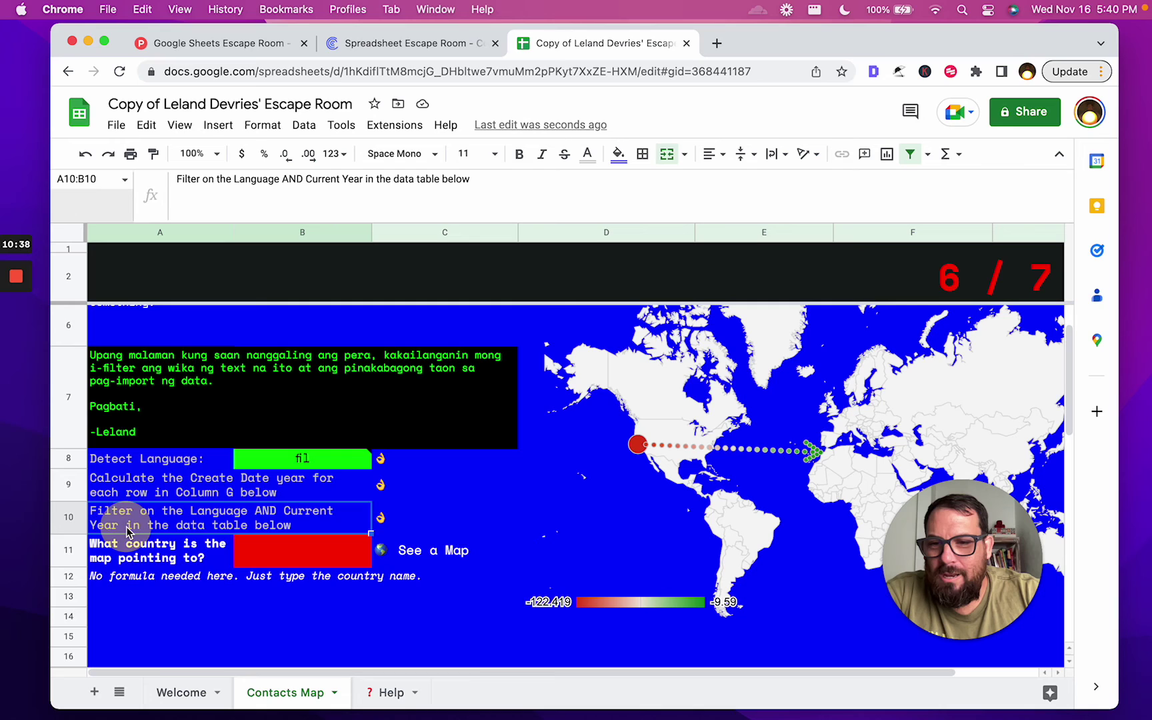
{"action": "left_click", "coordinate": [148, 550]}
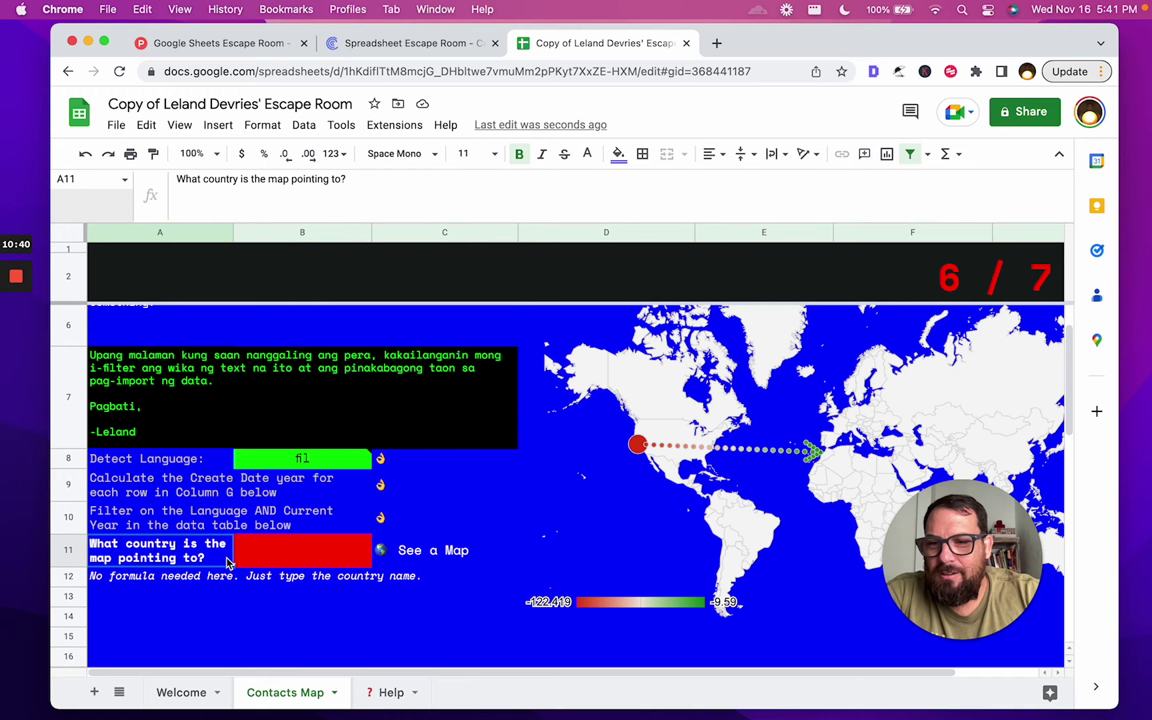
{"action": "left_click", "coordinate": [316, 561]}
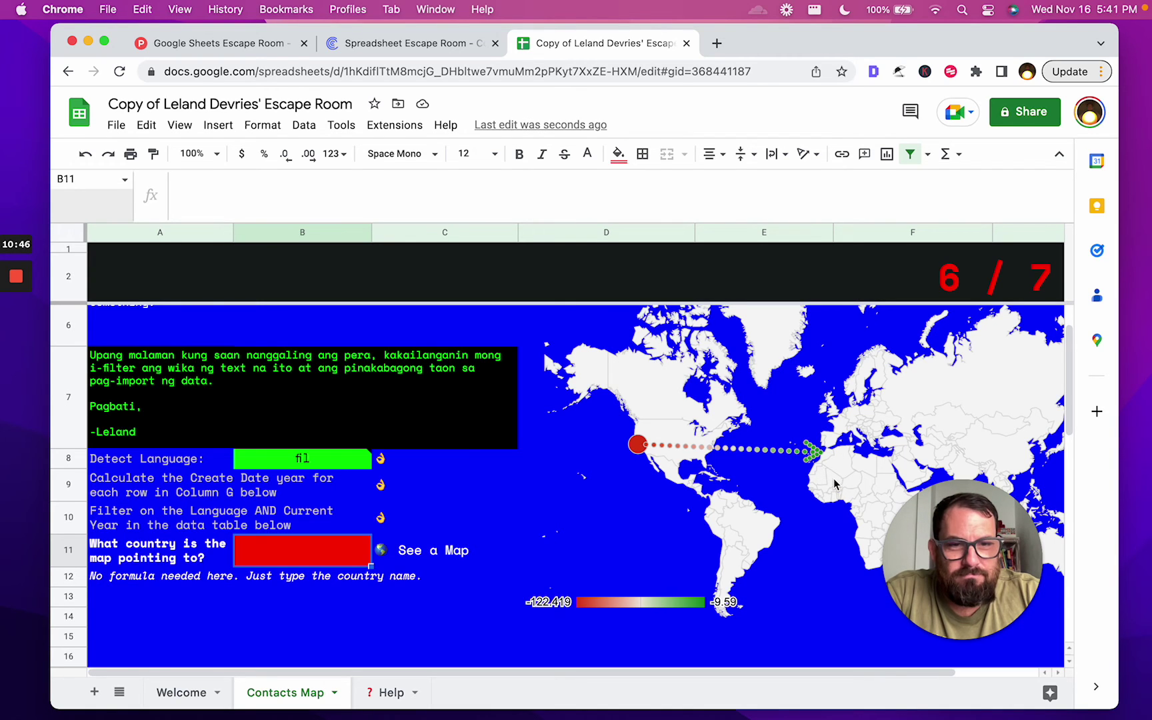
{"action": "double_click", "coordinate": [287, 557]}
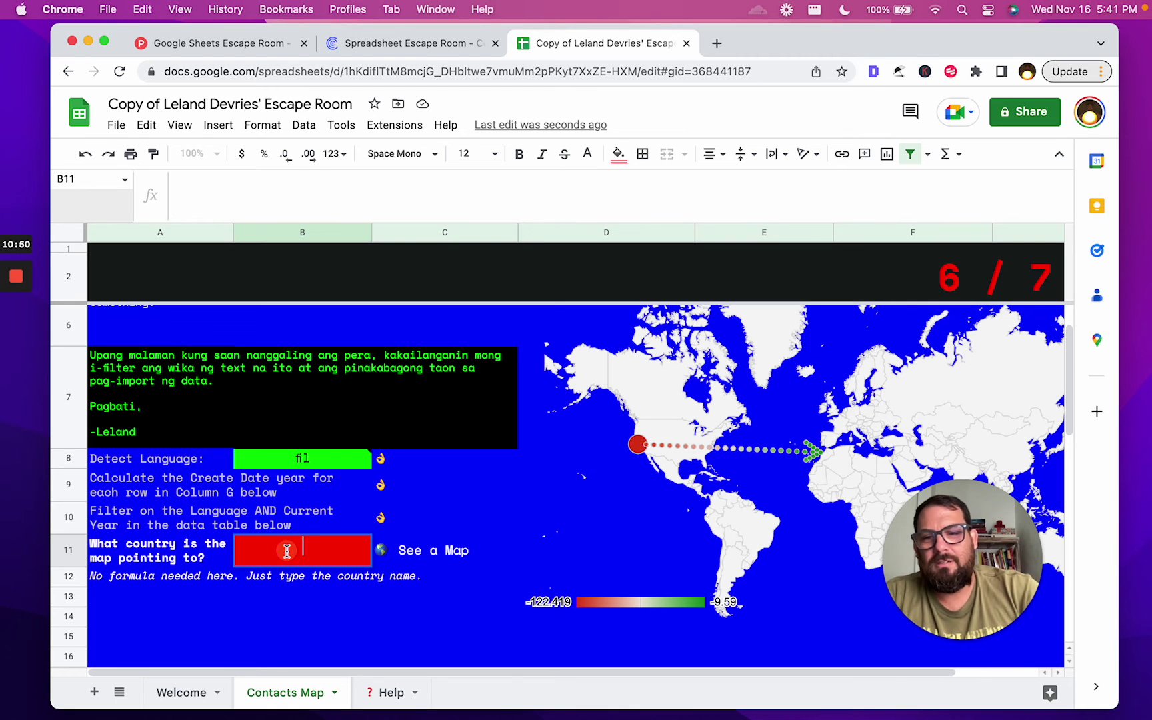
{"action": "type", "text": "Moro"}
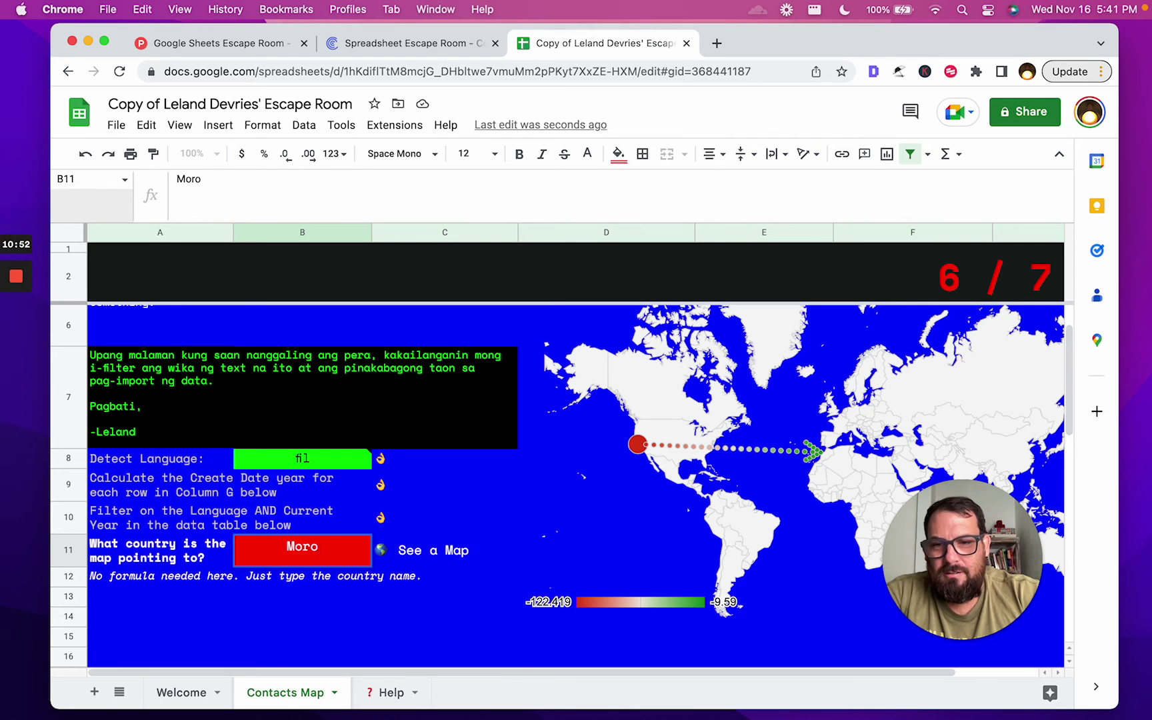
{"action": "type", "text": "cco"}
{"action": "key", "text": "Return"}
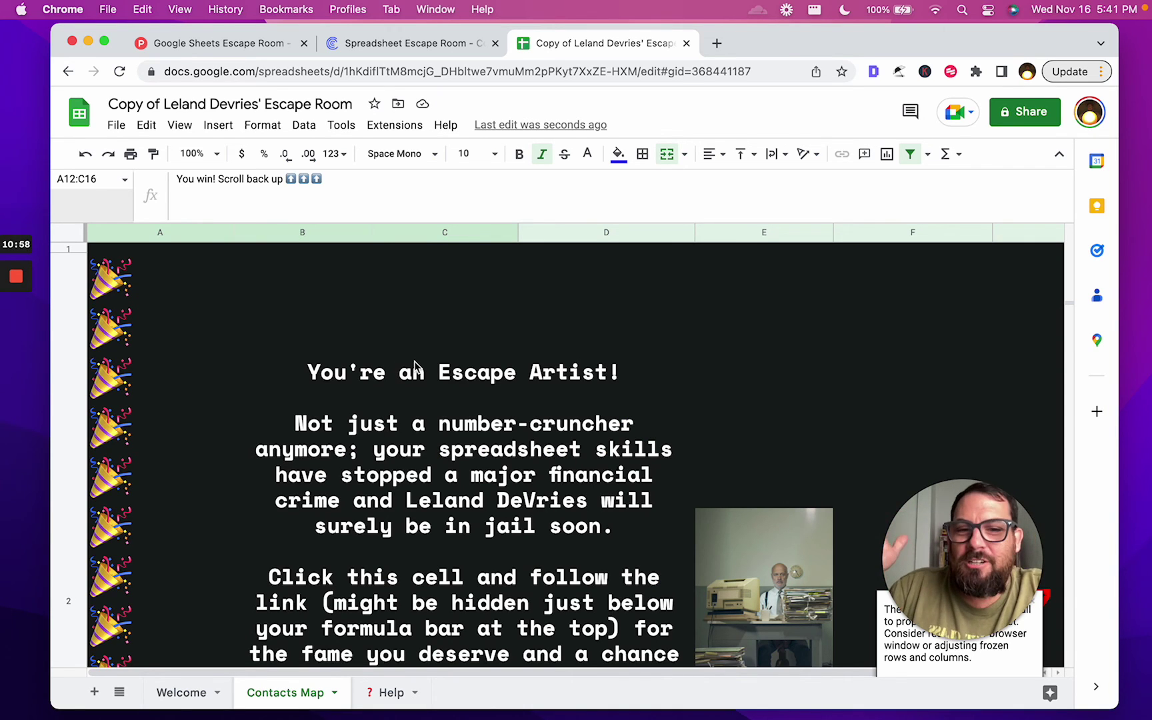
{"action": "left_click", "coordinate": [412, 469]}
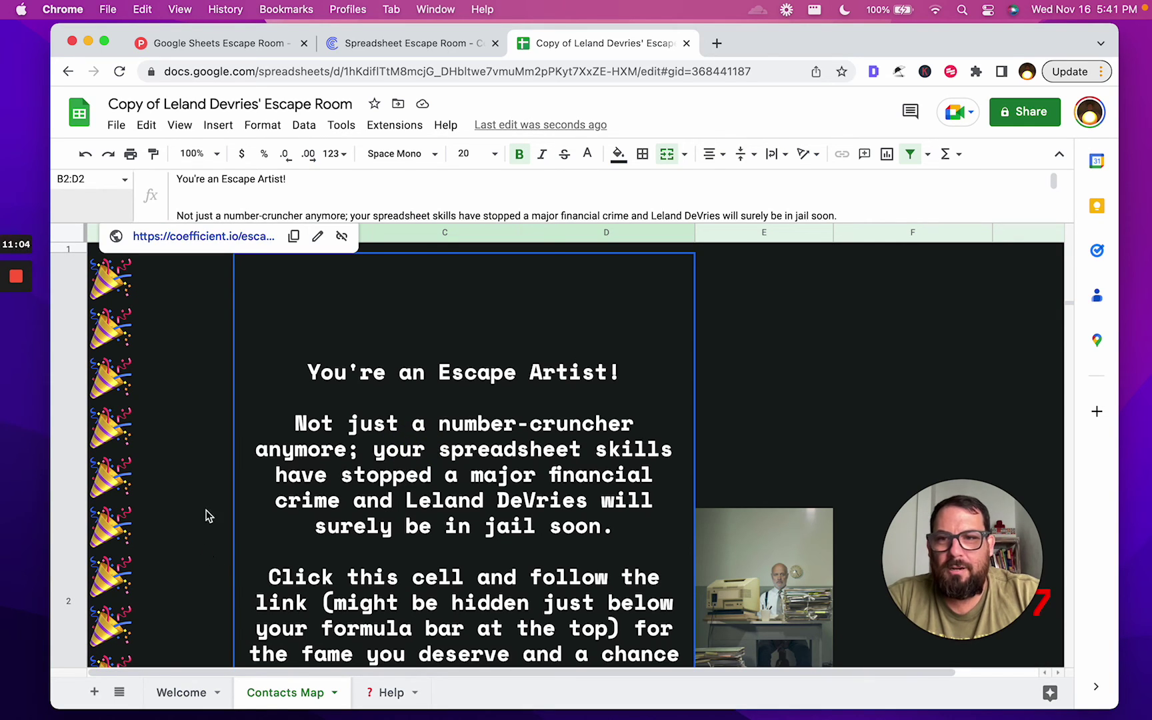
{"action": "left_click", "coordinate": [244, 238]}
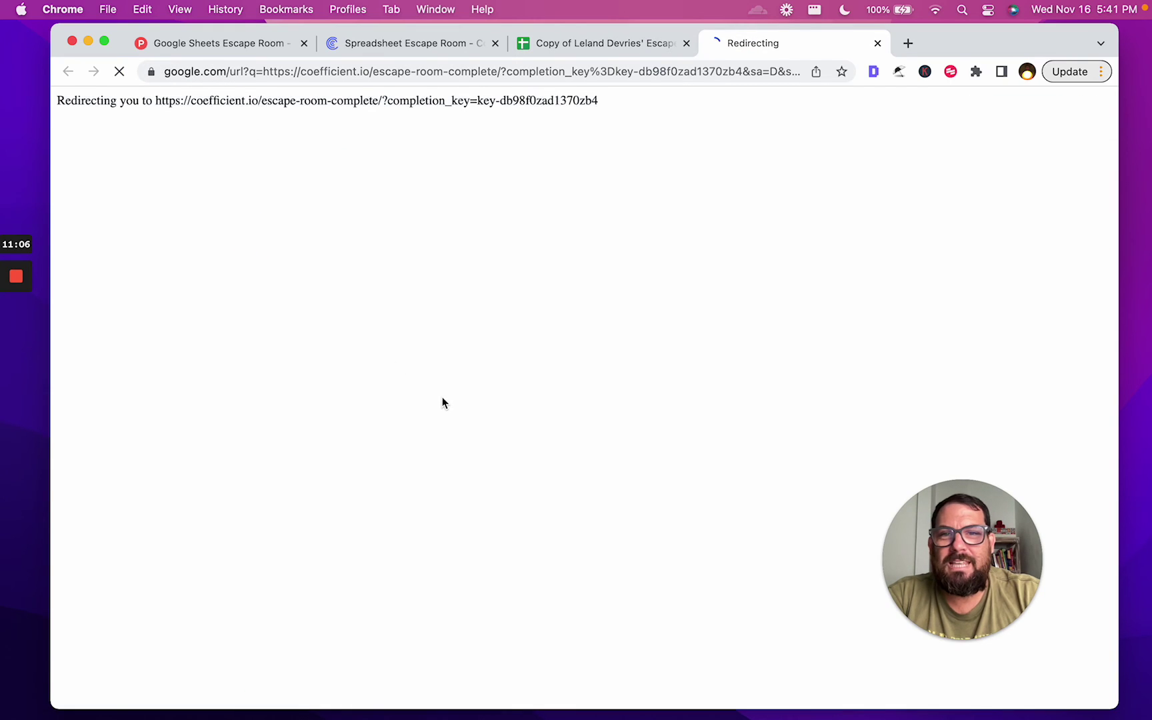
Copy the share text for the 00:09:15 completion time to the clipboard
{"action": "mouse_move", "coordinate": [14, 367]}
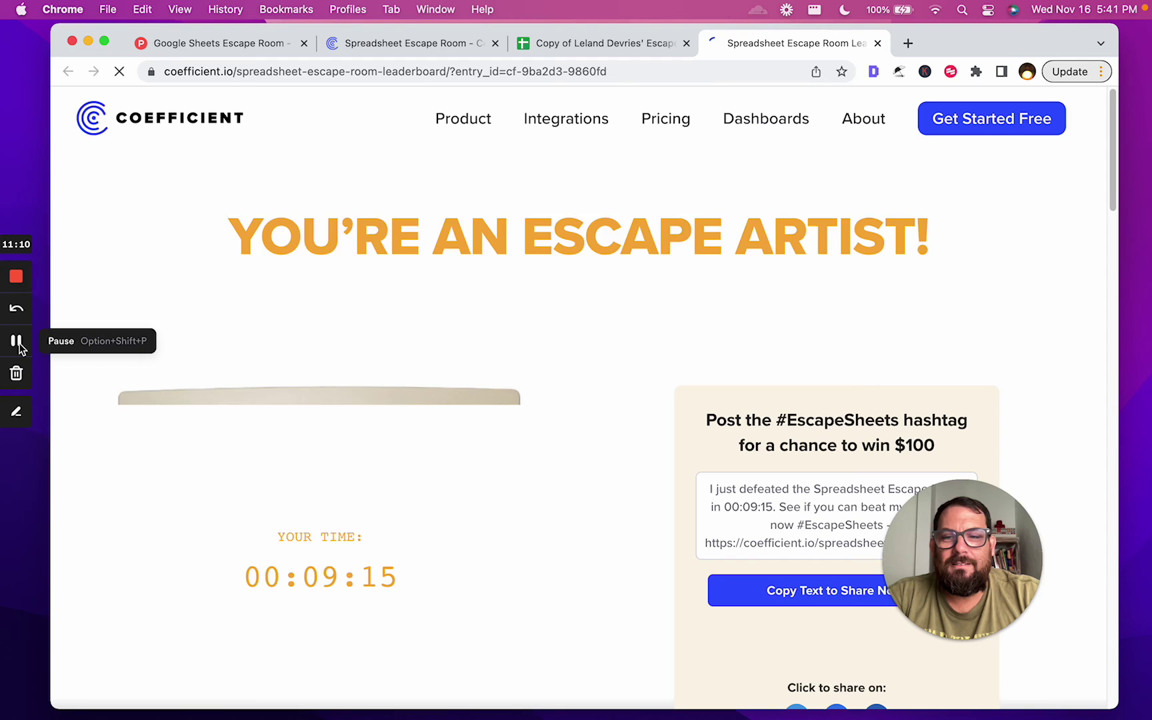
{"action": "scroll", "coordinate": [494, 353], "scroll_direction": "down", "scroll_amount": 3}
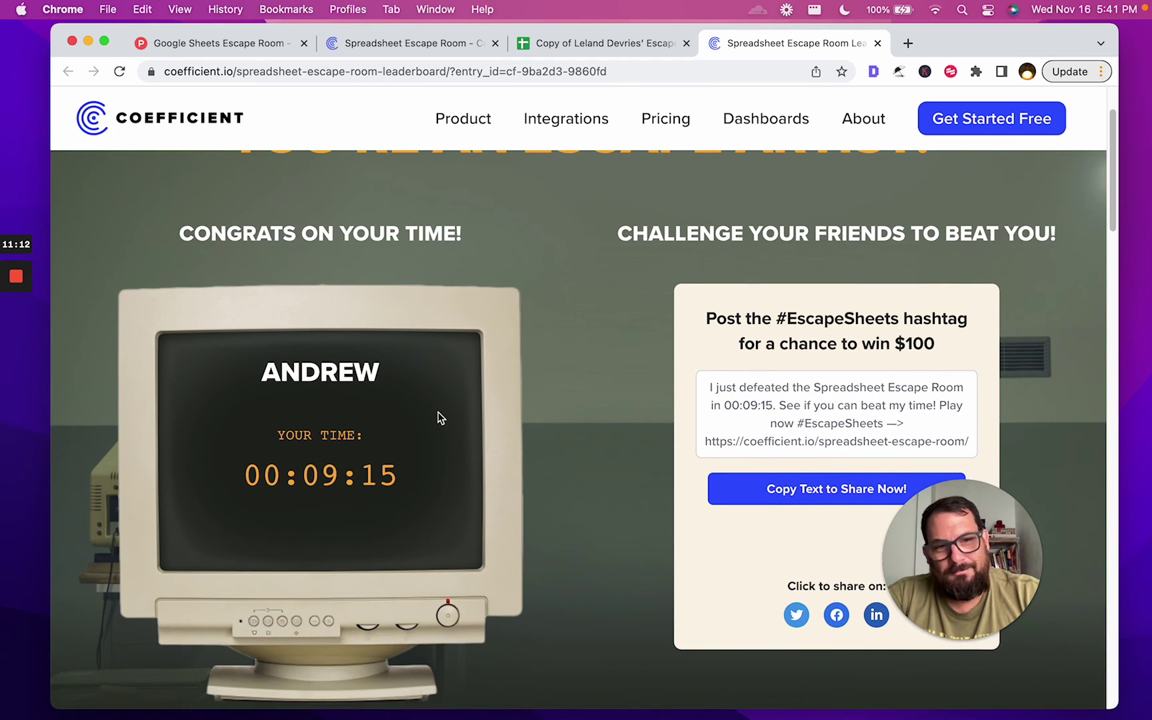
{"action": "scroll", "coordinate": [438, 418], "scroll_direction": "down", "scroll_amount": 1}
{"action": "scroll", "coordinate": [525, 372], "scroll_direction": "down", "scroll_amount": 2}
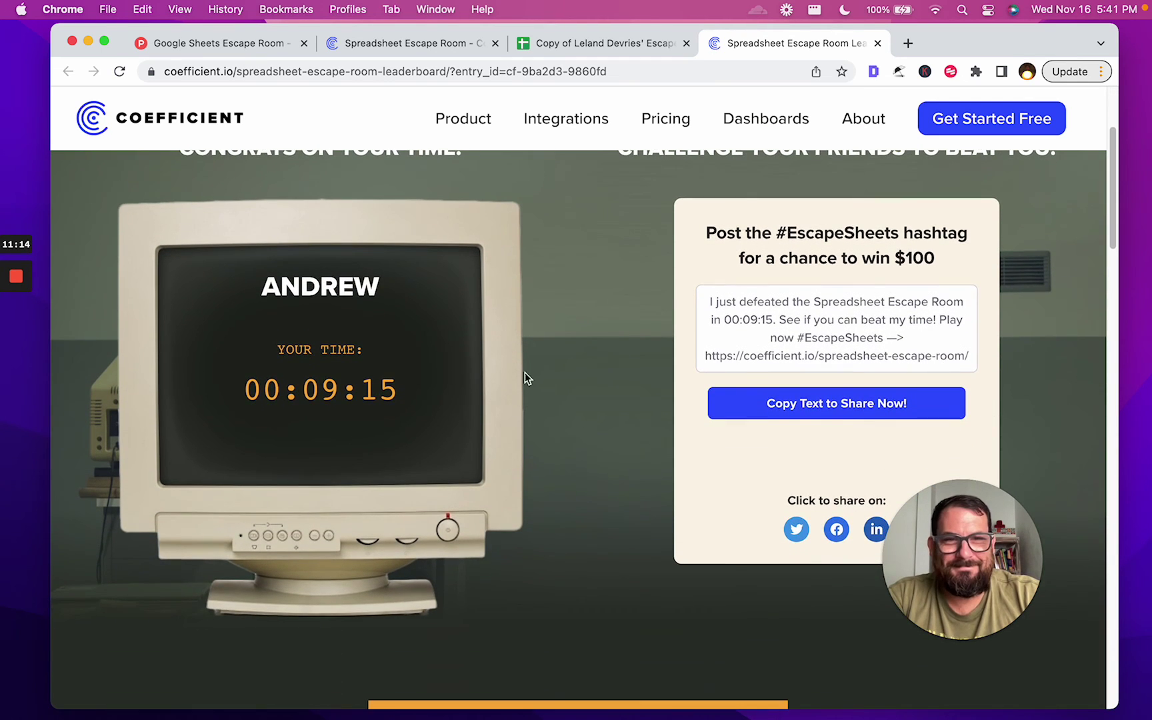
{"action": "scroll", "coordinate": [527, 371], "scroll_direction": "down", "scroll_amount": 3}
{"action": "left_click", "coordinate": [867, 331]}
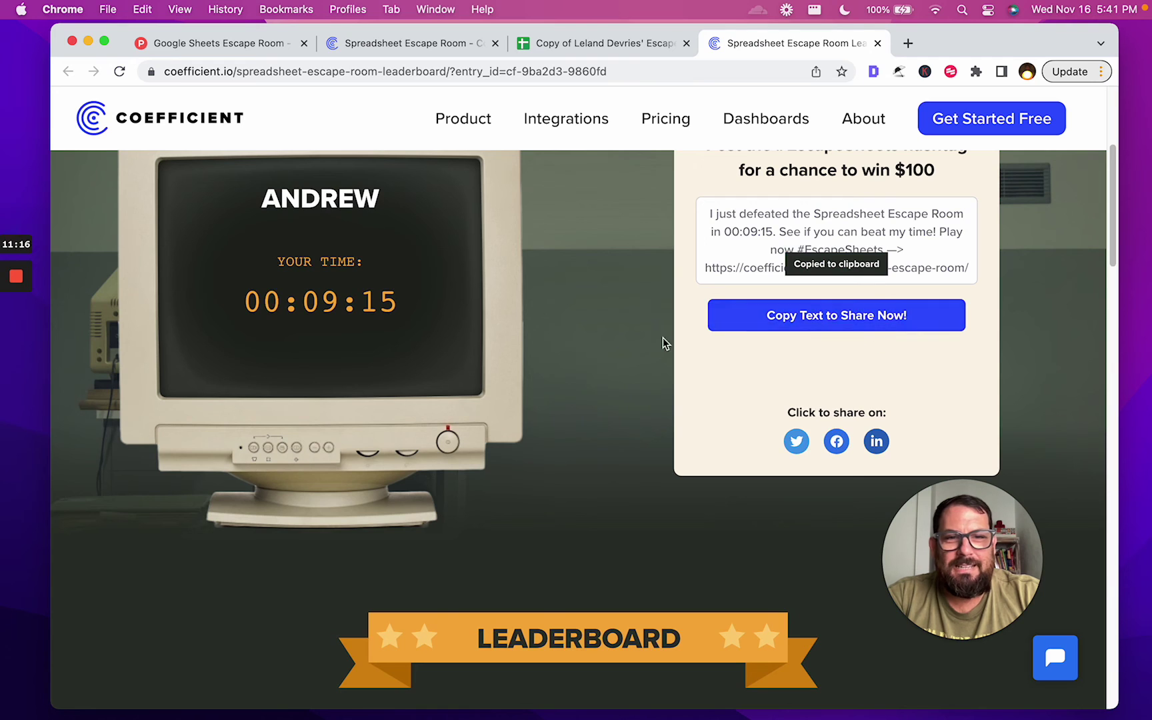
Scroll through the leaderboard rankings, topped by 00:00:47, and back up
{"action": "scroll", "coordinate": [628, 314], "scroll_direction": "down", "scroll_amount": 5}
{"action": "scroll", "coordinate": [631, 315], "scroll_direction": "down", "scroll_amount": 10}
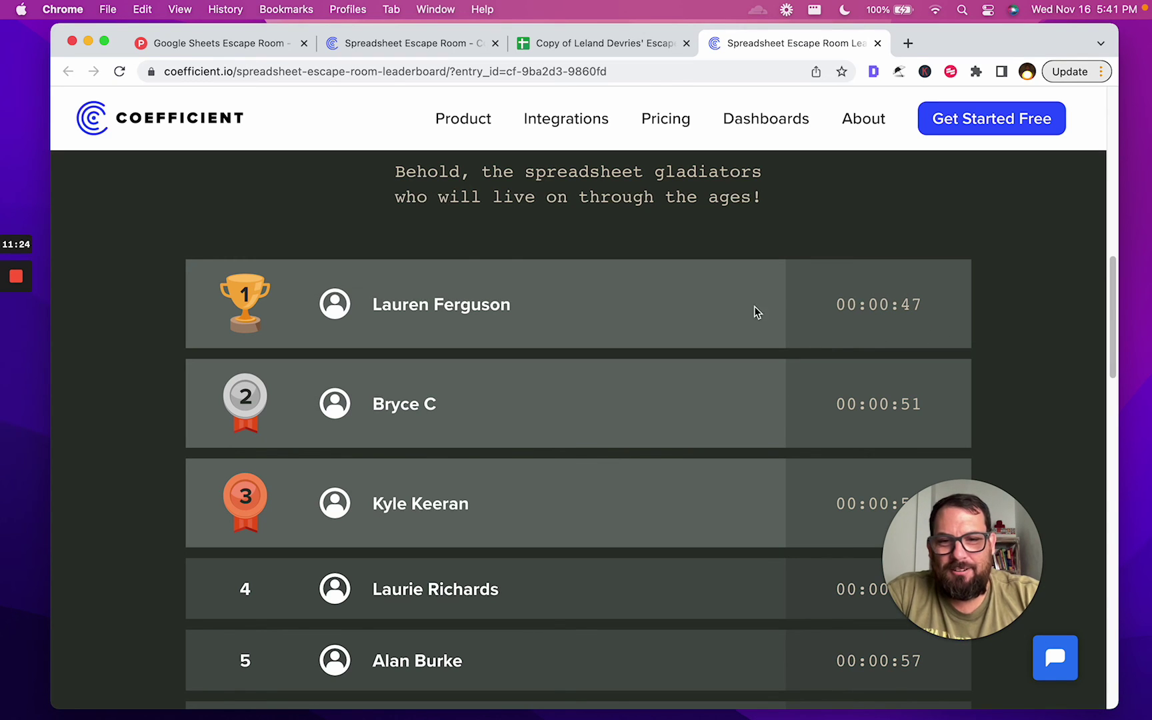
{"action": "scroll", "coordinate": [739, 330], "scroll_direction": "down", "scroll_amount": 8}
{"action": "scroll", "coordinate": [738, 329], "scroll_direction": "up", "scroll_amount": 6}
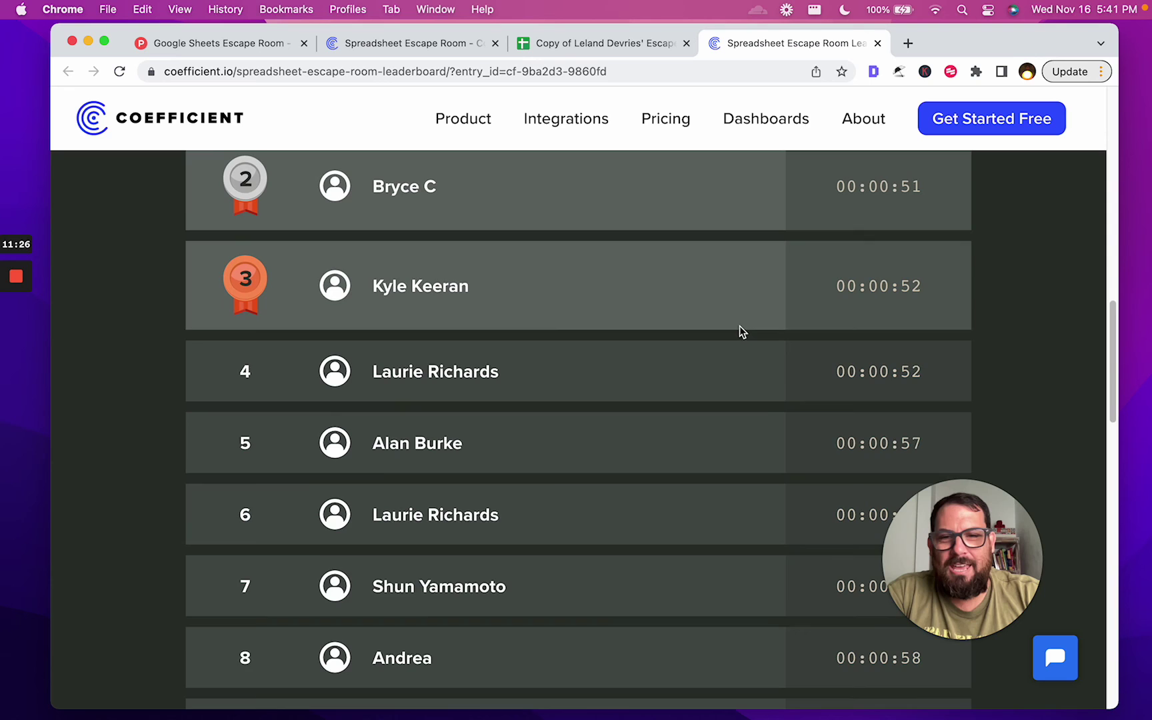
{"action": "scroll", "coordinate": [739, 329], "scroll_direction": "up", "scroll_amount": 15}
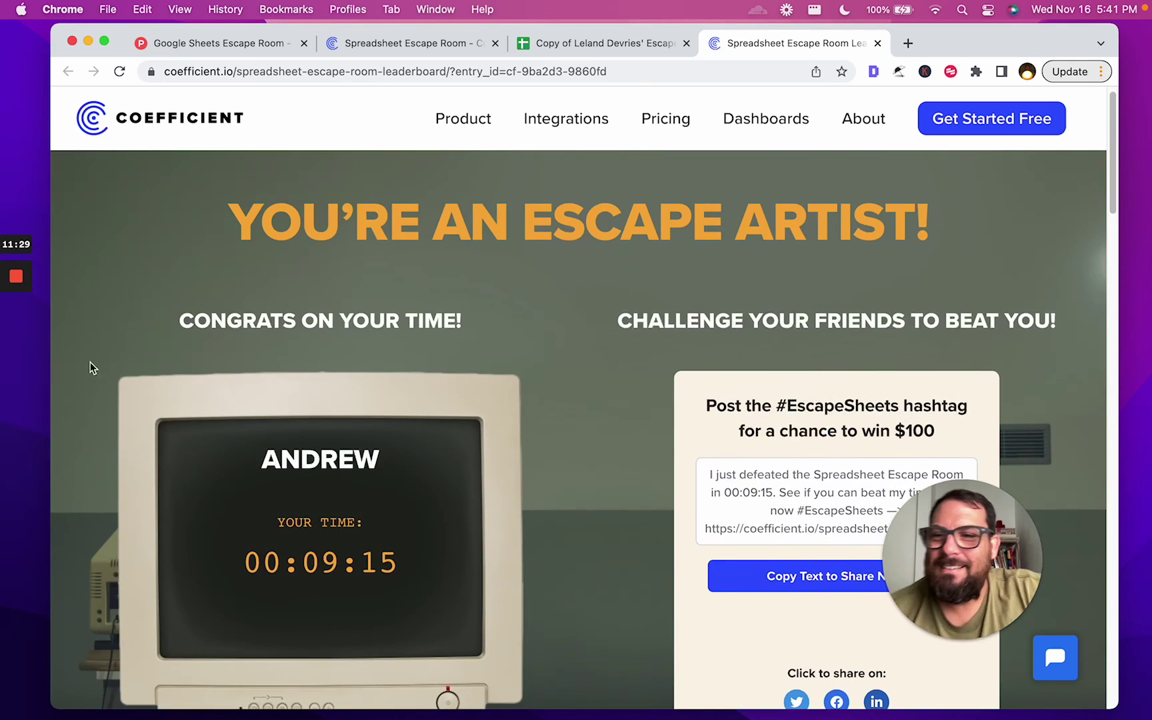
{"action": "mouse_move", "coordinate": [18, 325]}
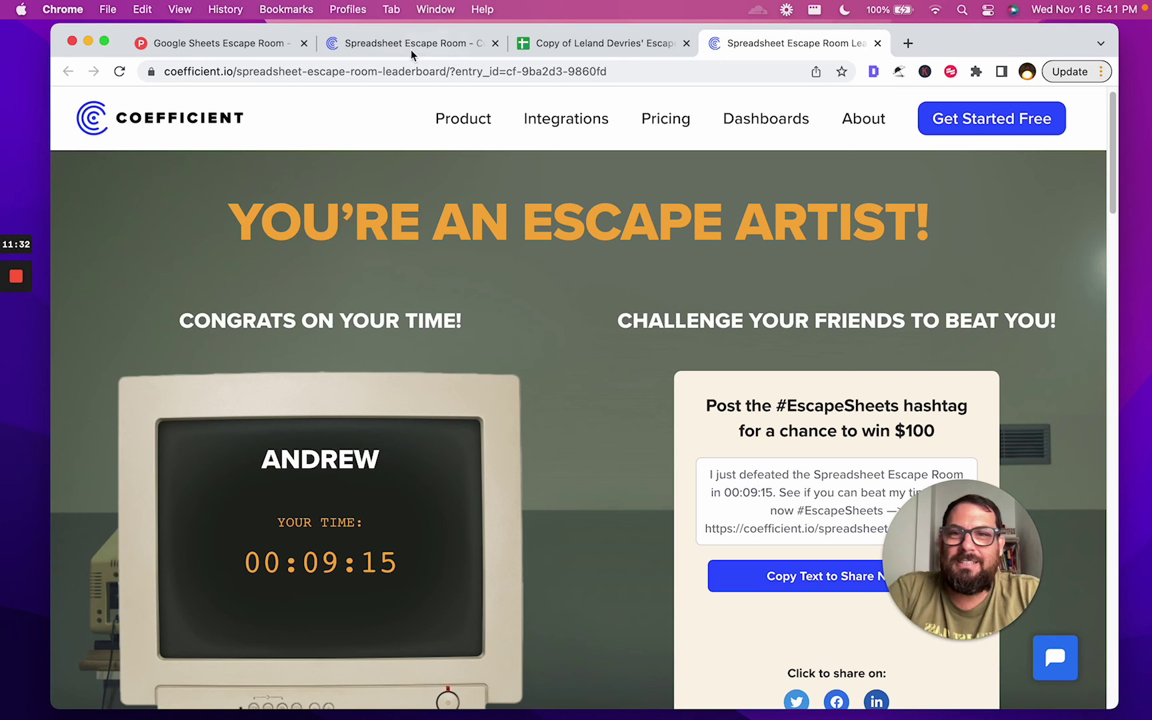
Switch to the 'Google Sheets Escape Room' tab showing the Product Hunt post
{"action": "left_click", "coordinate": [230, 44]}
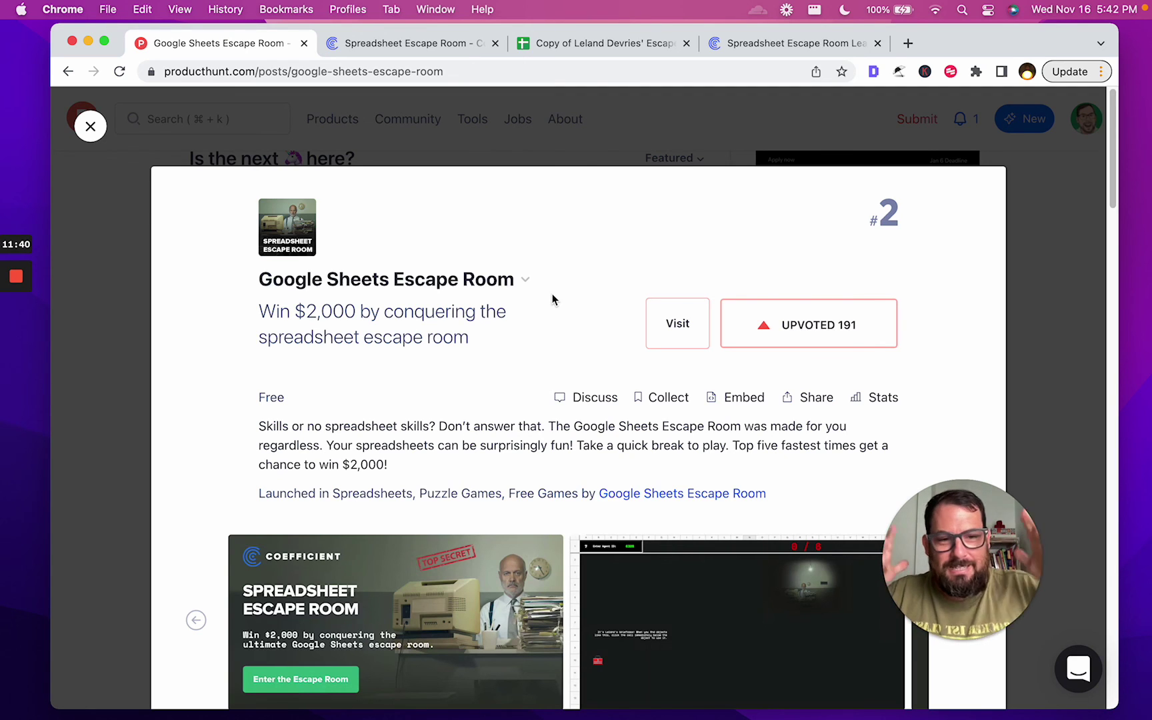
Search Google for 'escape spreadsheet hell' from a fresh browser tab
{"action": "key", "text": "super+t"}
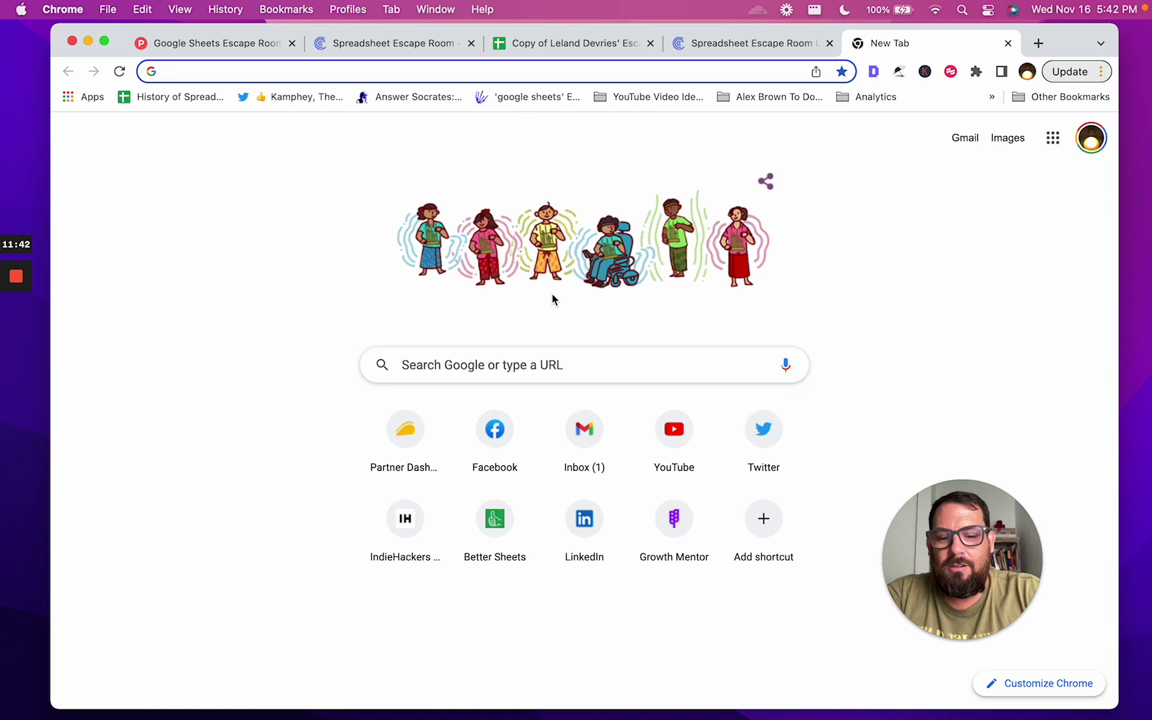
{"action": "type", "text": "esc"}
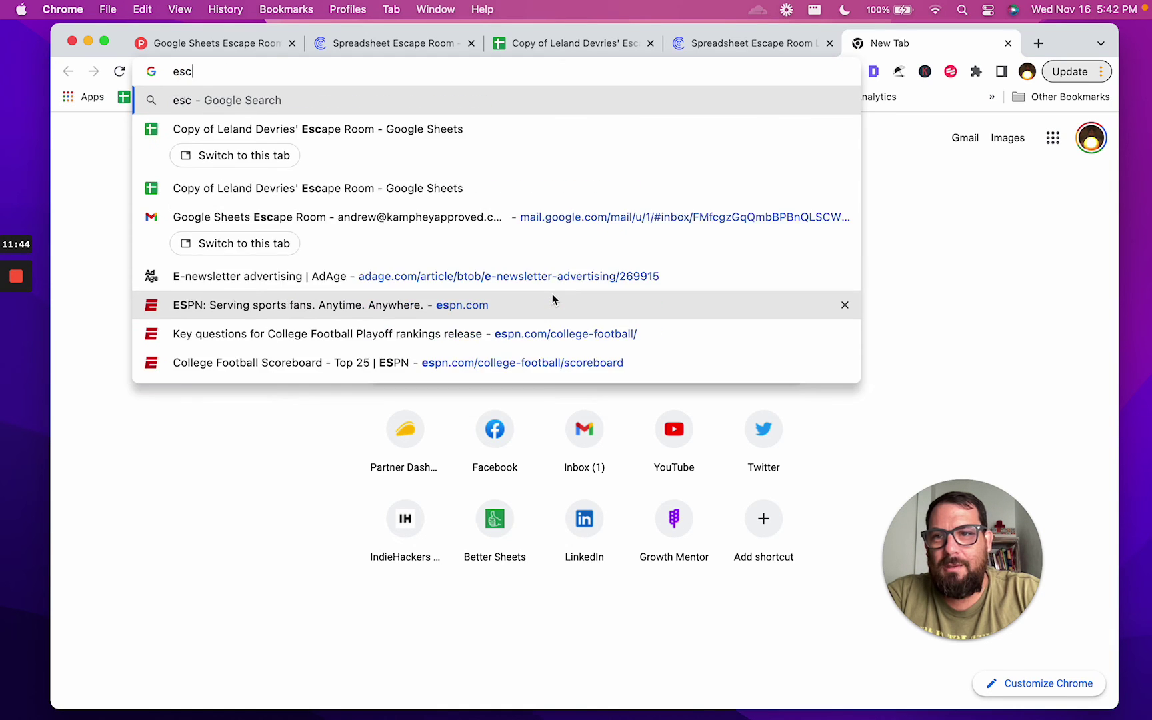
{"action": "type", "text": "ape spreadsh"}
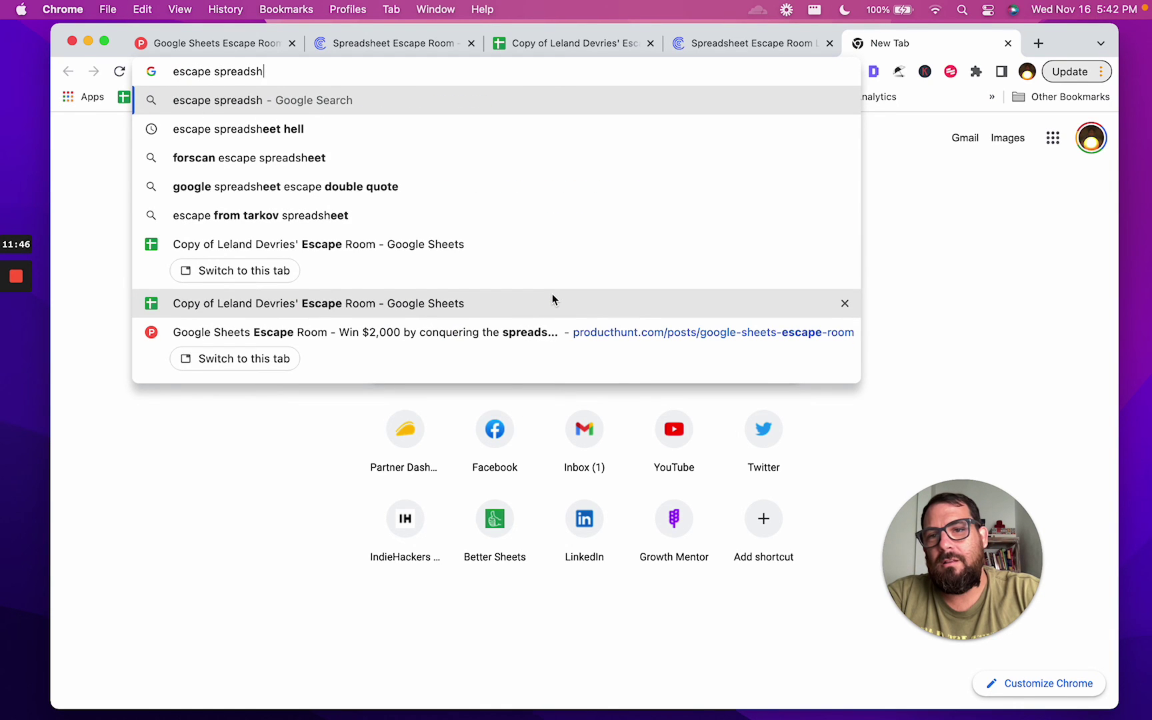
{"action": "type", "text": "eet hell"}
{"action": "key", "text": "Return"}
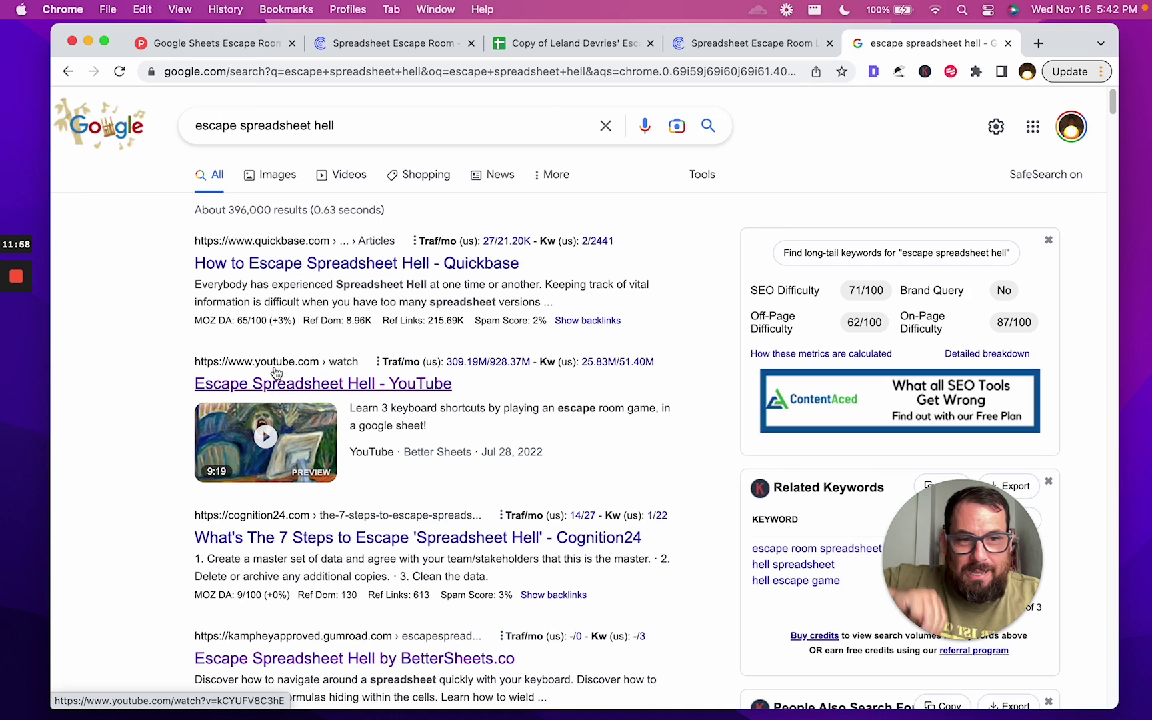
Open the 'Escape Spreadsheet Hell' YouTube result and pause it at the start
{"action": "left_click", "coordinate": [330, 381]}
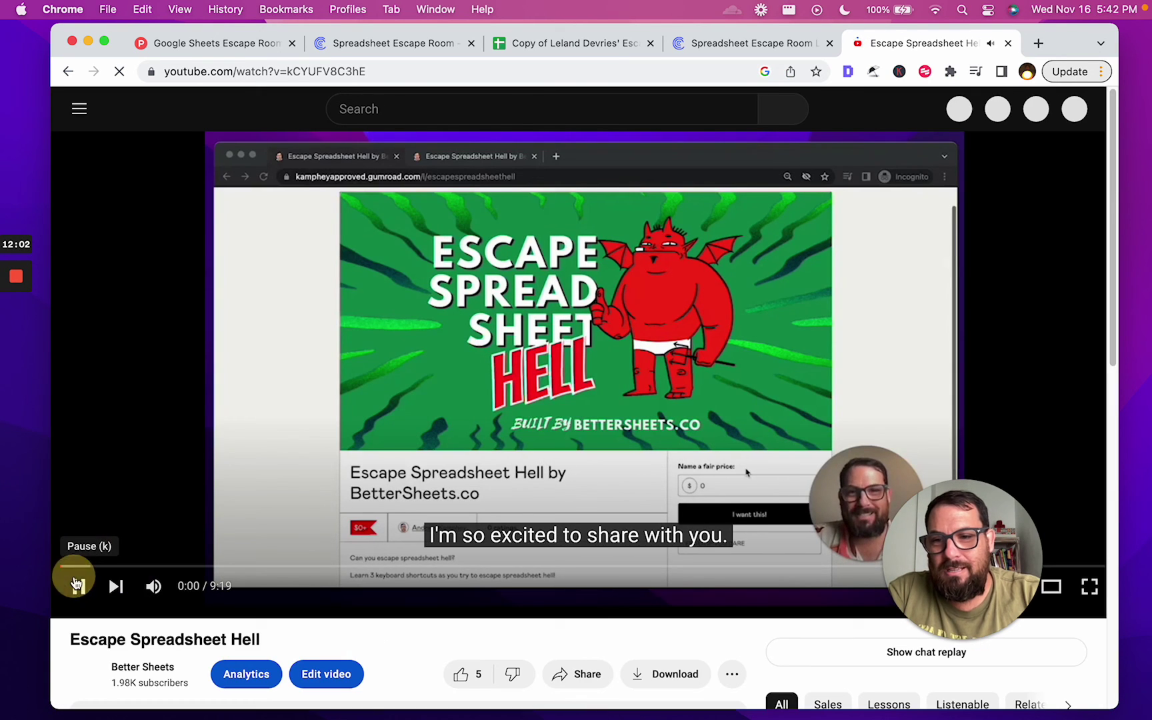
{"action": "left_click", "coordinate": [77, 584]}
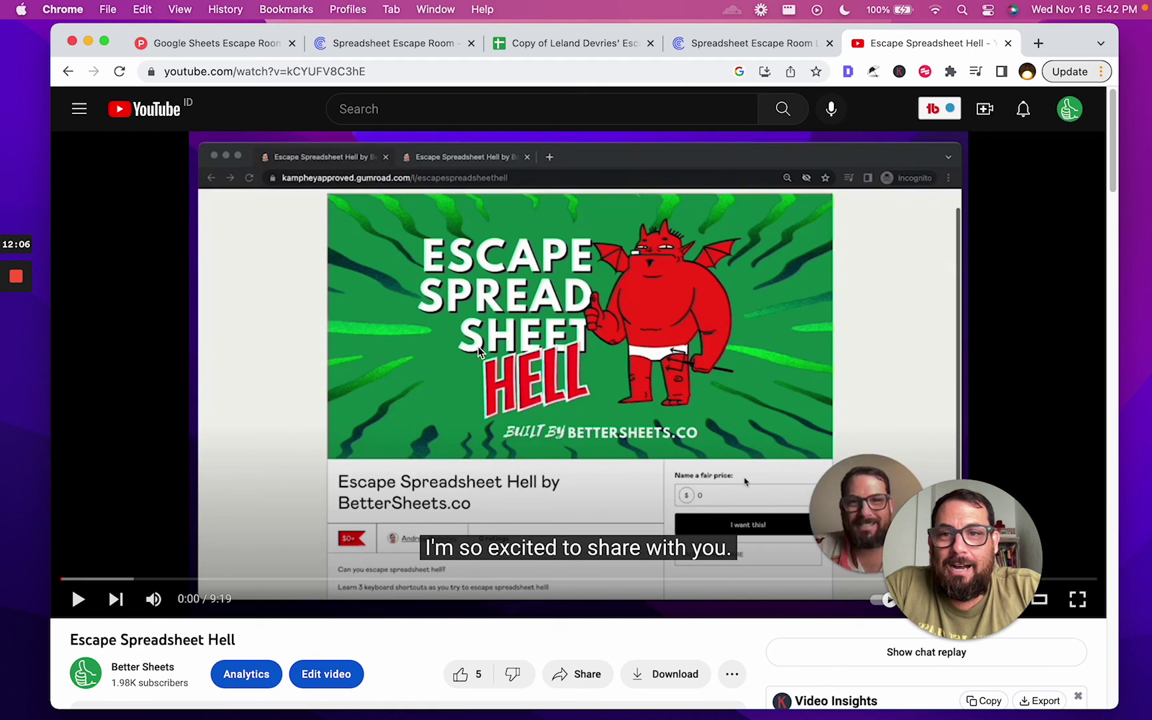
{"action": "scroll", "coordinate": [479, 351], "scroll_direction": "down", "scroll_amount": 1}
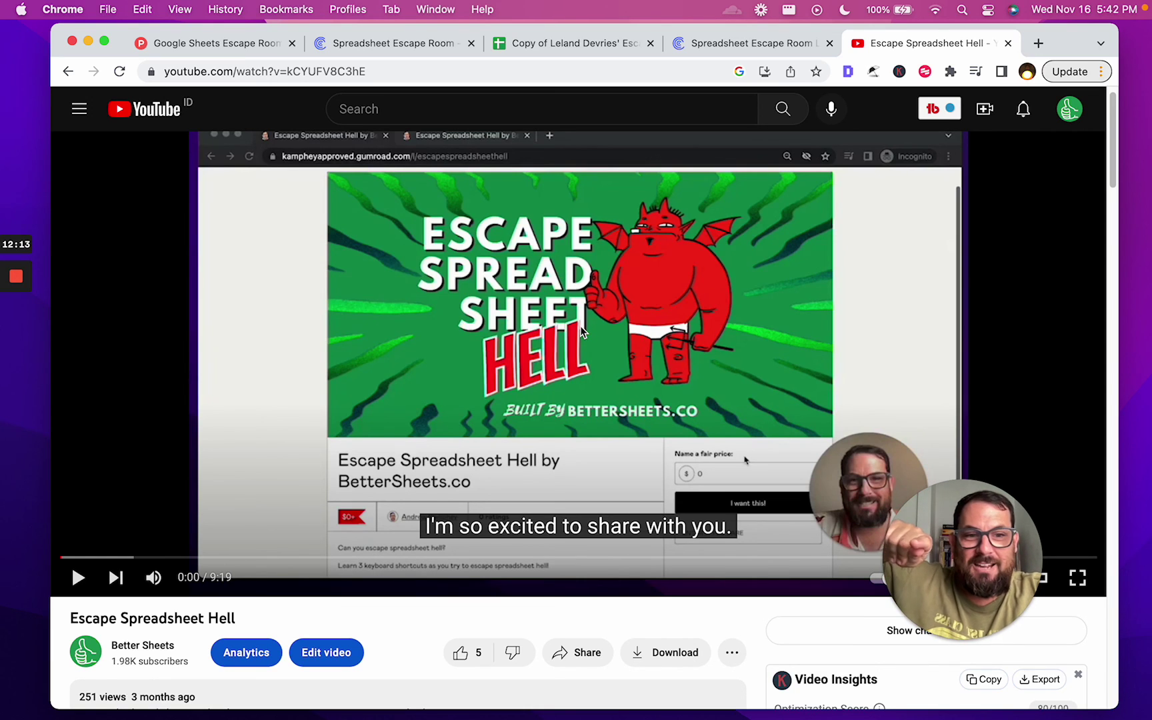
{"action": "scroll", "coordinate": [244, 193], "scroll_direction": "down", "scroll_amount": 5}
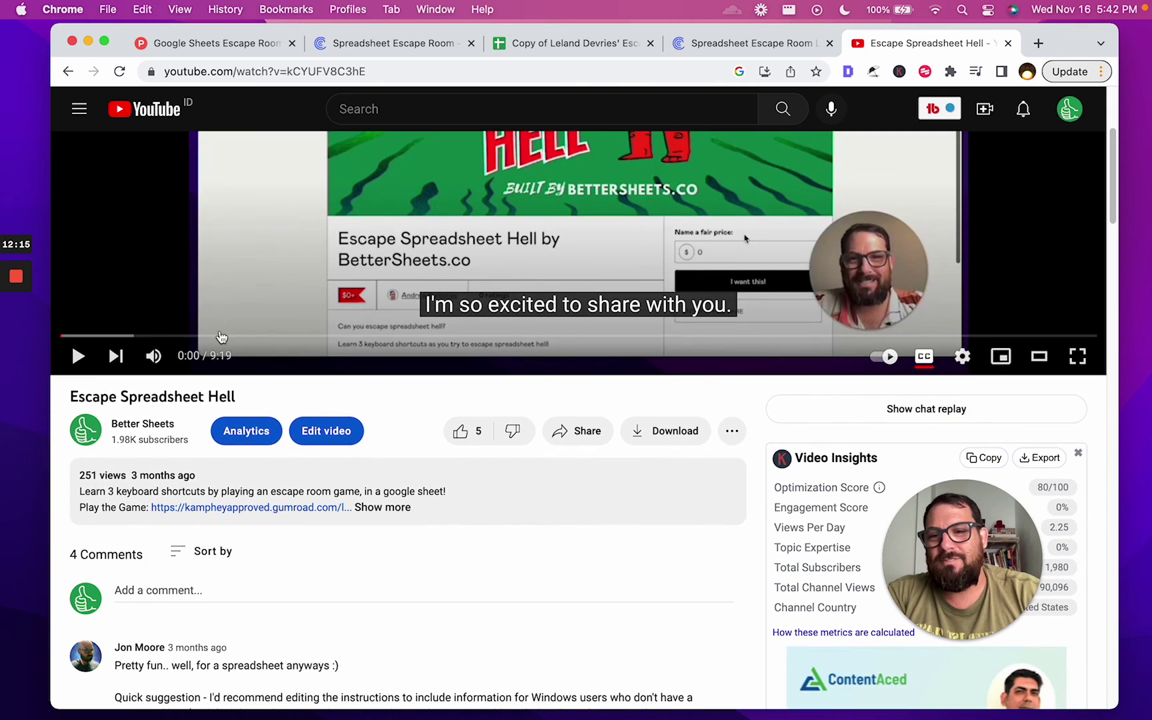
{"action": "scroll", "coordinate": [425, 229], "scroll_direction": "up", "scroll_amount": 5}
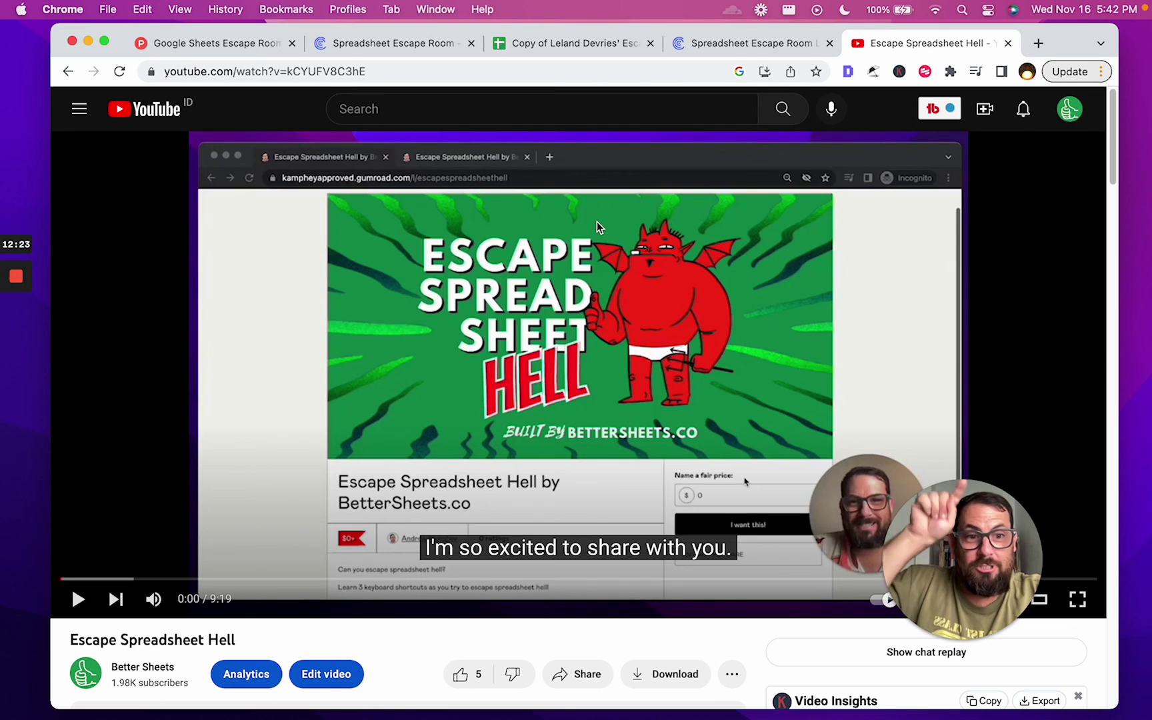
Expand the video's full description to see its game link
{"action": "scroll", "coordinate": [541, 220], "scroll_direction": "down", "scroll_amount": 4}
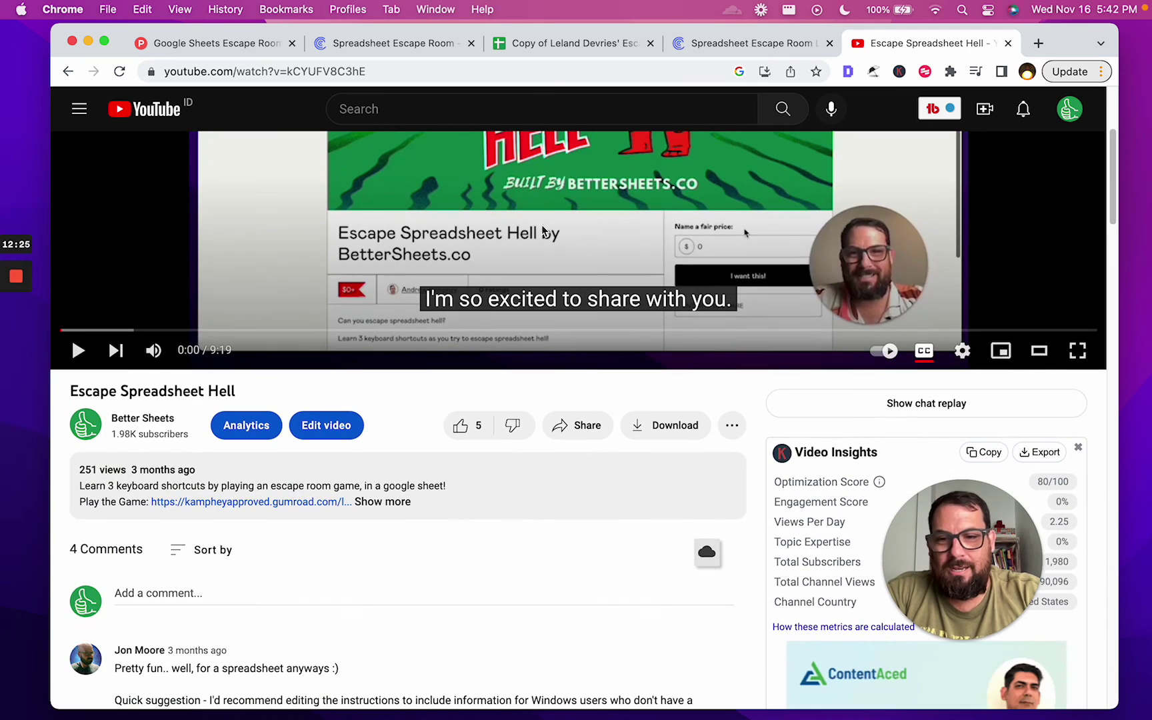
{"action": "left_click", "coordinate": [396, 506]}
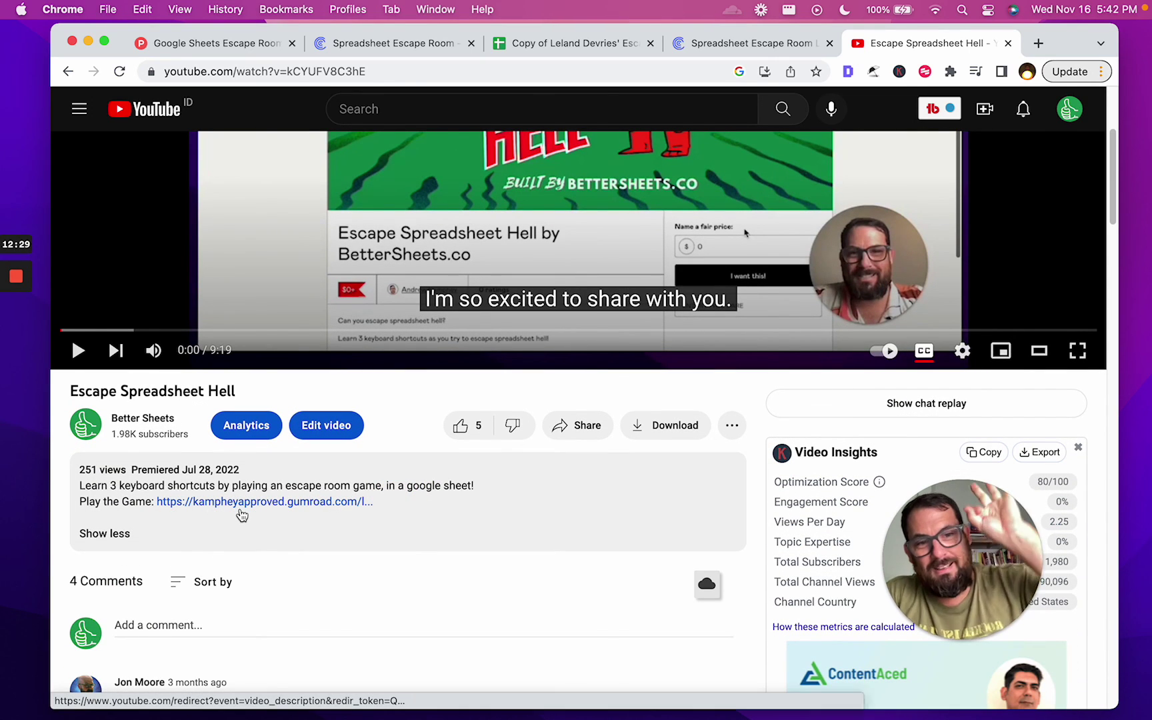
{"action": "scroll", "coordinate": [242, 515], "scroll_direction": "up", "scroll_amount": 4}
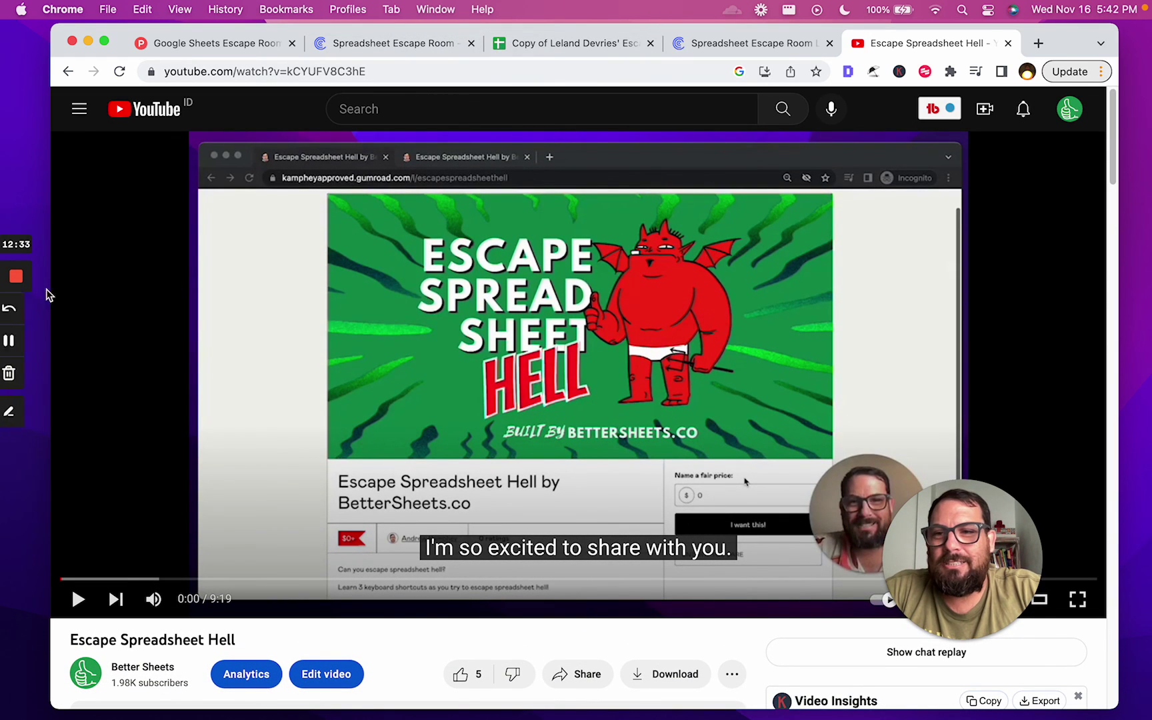
{"action": "mouse_move", "coordinate": [21, 283]}
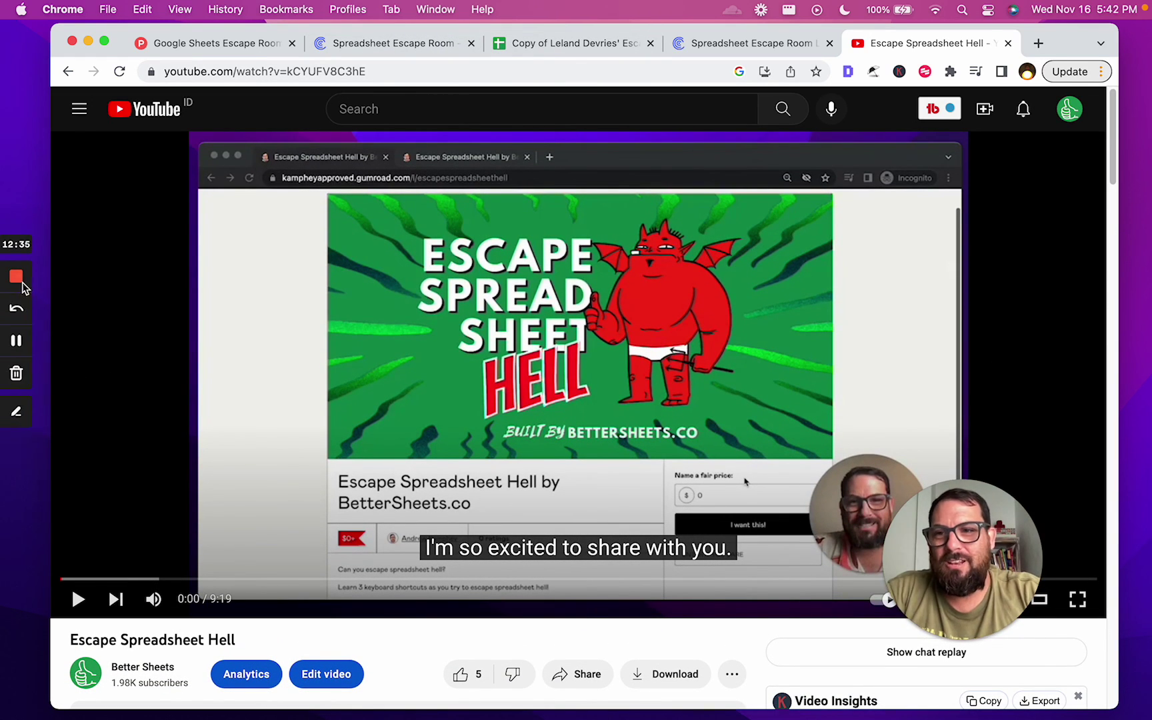